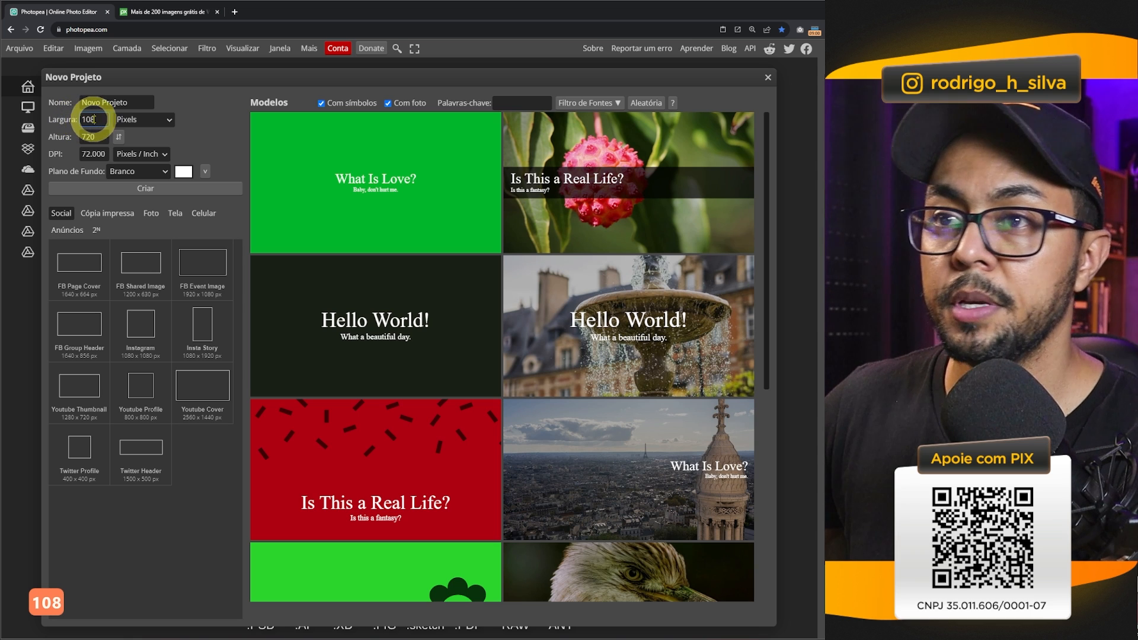
Create a new project 1080 by 1080 pixels with a white background.
type("0")
double_click(95, 137)
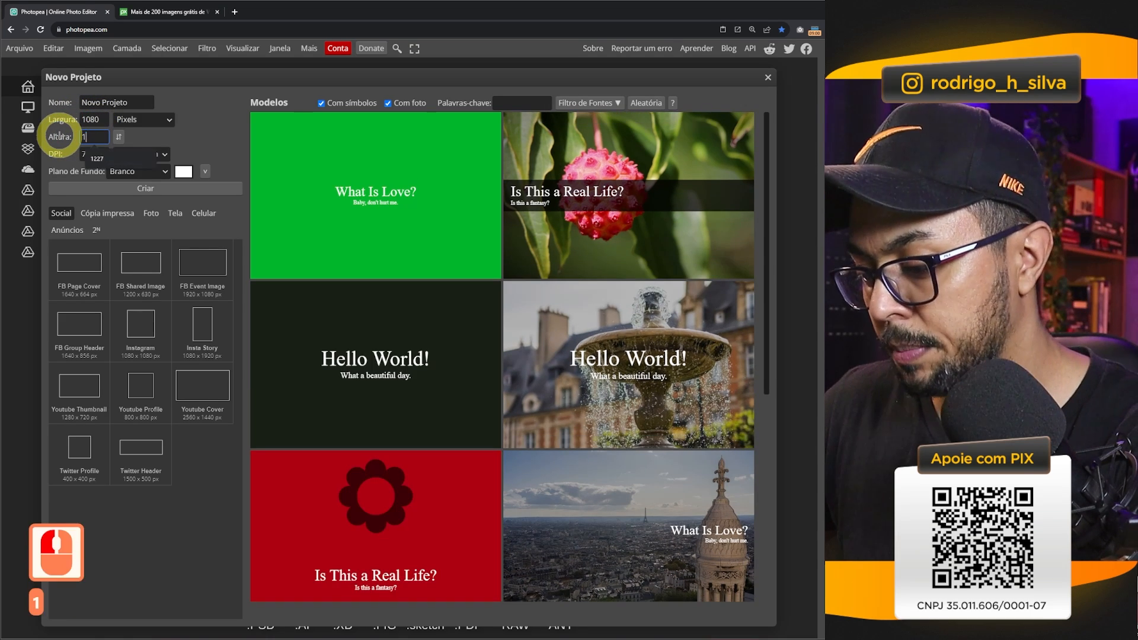
type("1080")
left_click(117, 185)
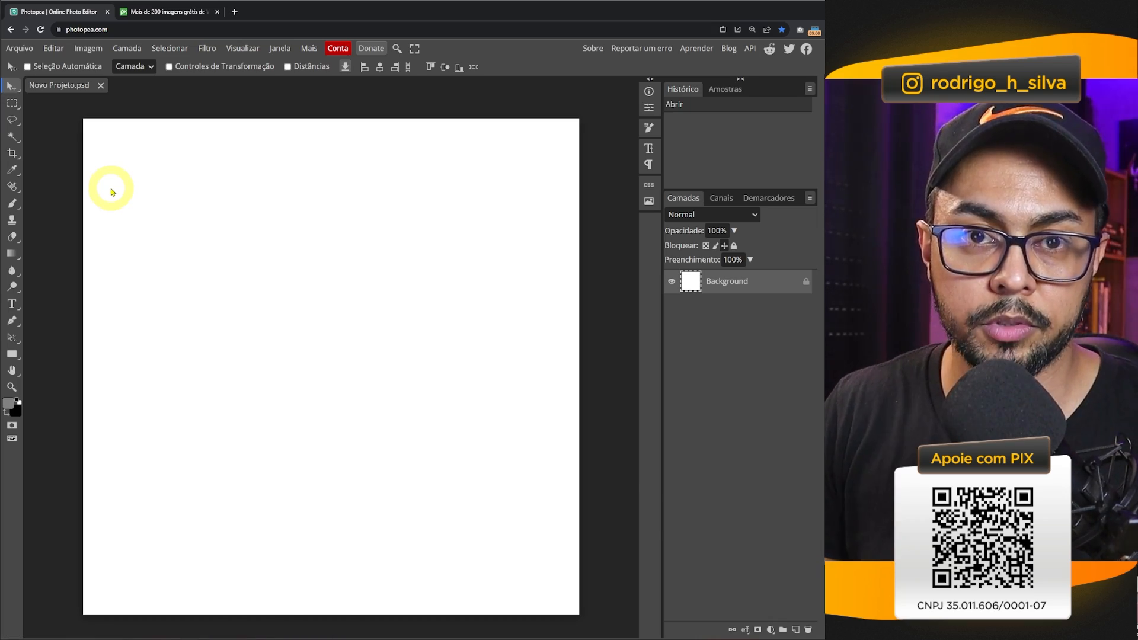
Copy the colourful graffiti alley photo from the Pixabay wall results and paste it into the new Photopea project.
scroll(500, 109, "down", 8)
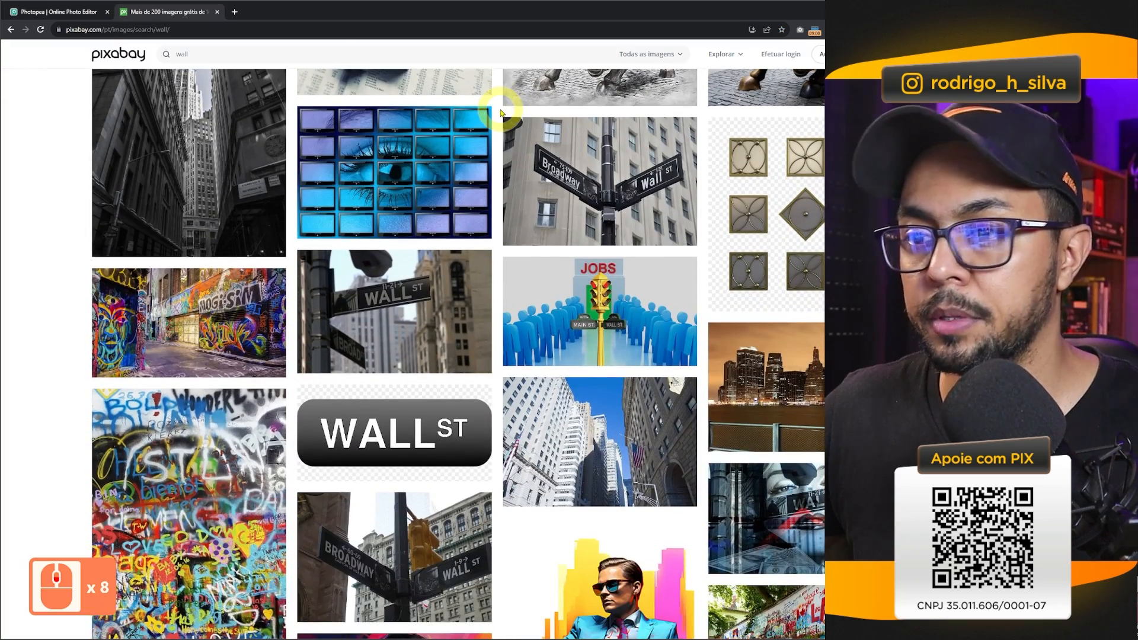
left_click(168, 311)
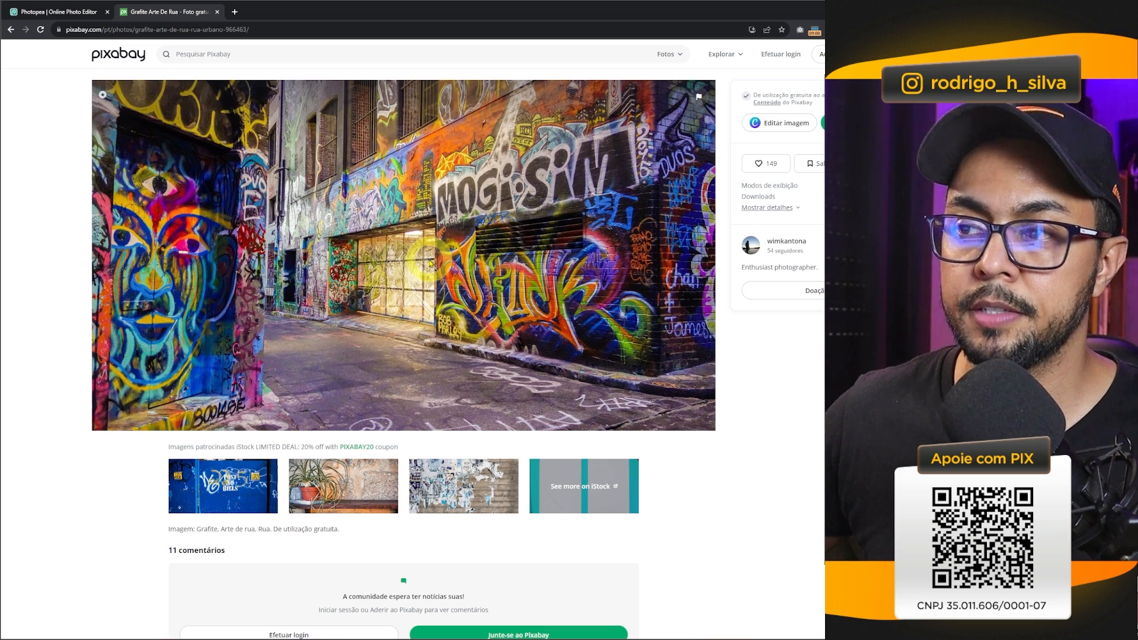
right_click(430, 262)
left_click(469, 280)
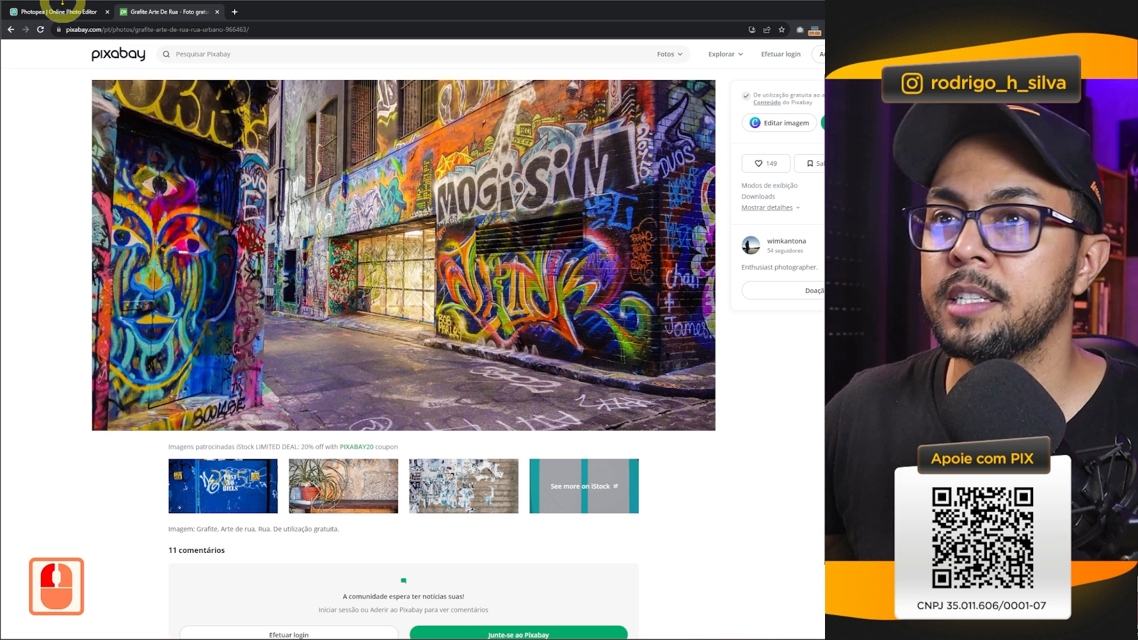
left_click(63, 10)
key("ctrl+v")
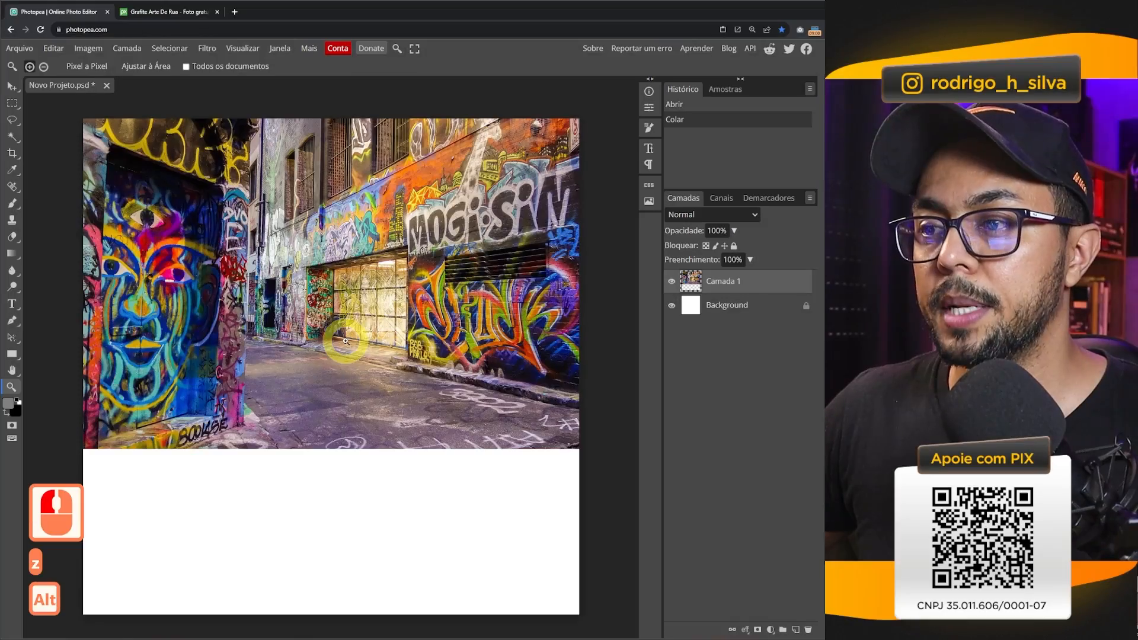
Scale up the pasted graffiti photo and reposition it so it covers the whole square canvas.
left_click(345, 339, "alt")
key("ctrl+alt+t")
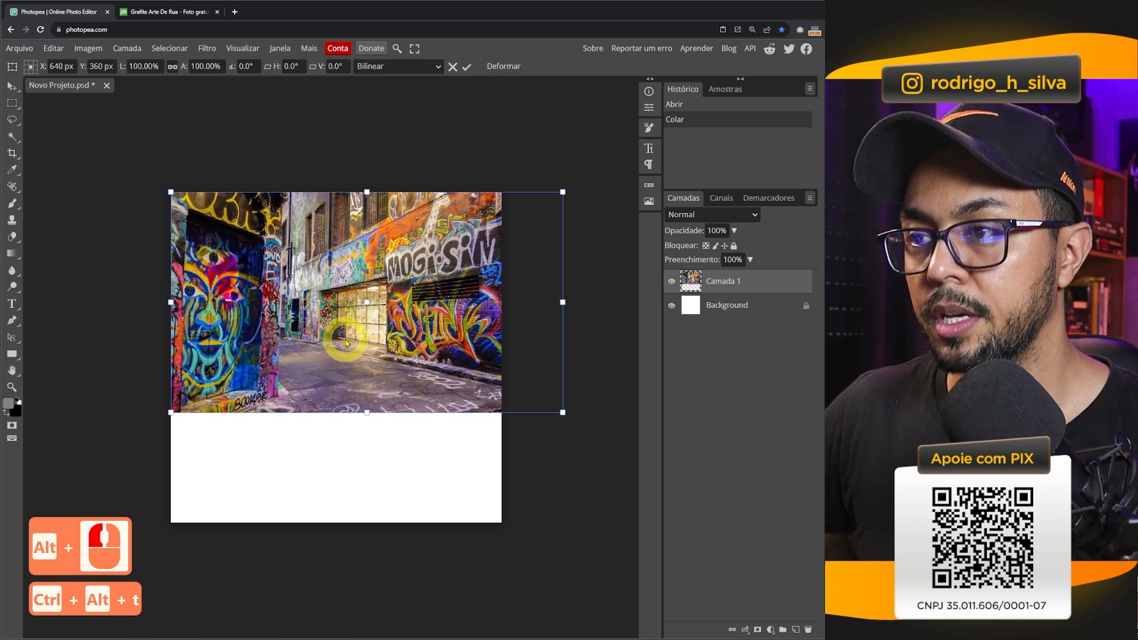
left_click_drag(563, 413, 757, 551)
left_click_drag(374, 335, 247, 328)
key("Return")
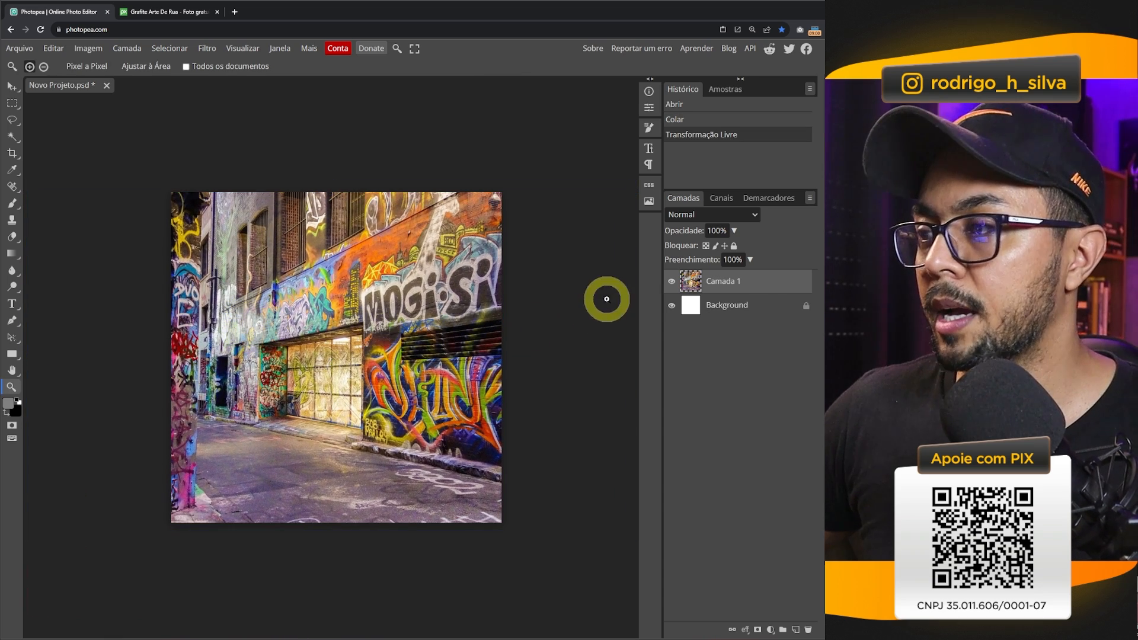
Convert the graffiti photo layer to a smart object and darken it using Levels with midtone 2.31 and output white 26.
right_click(749, 290)
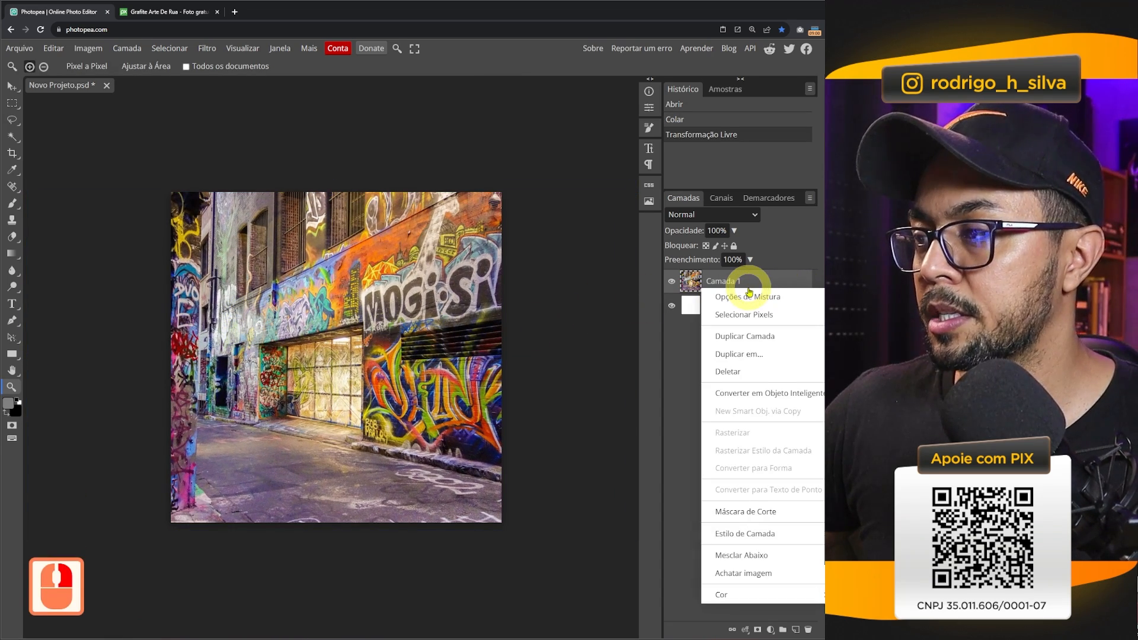
left_click(776, 393)
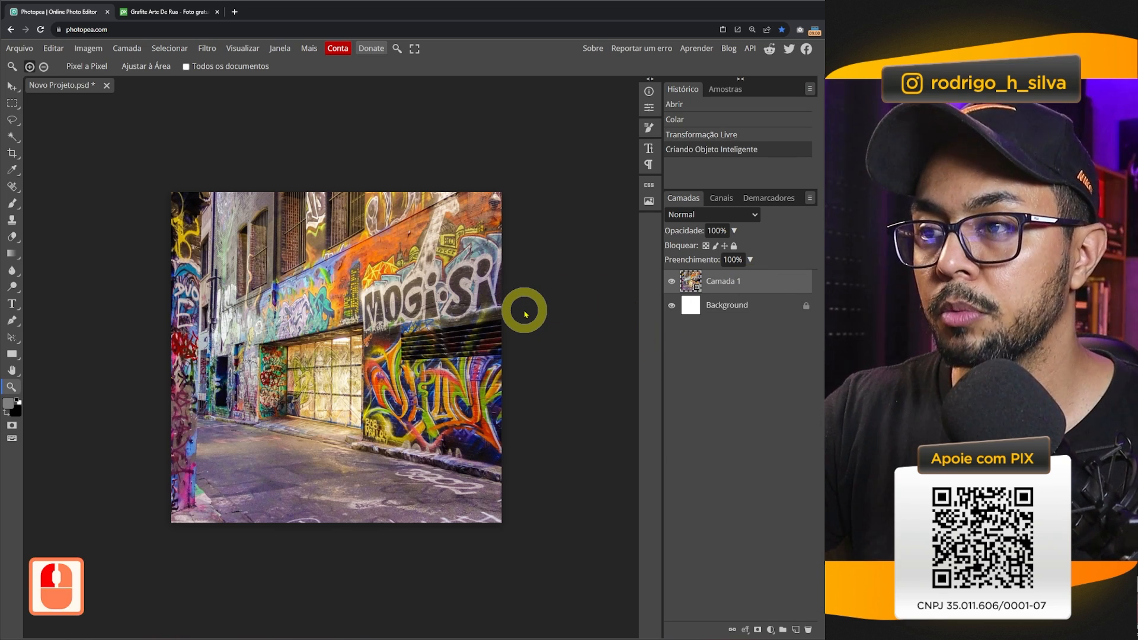
key("ctrl+l")
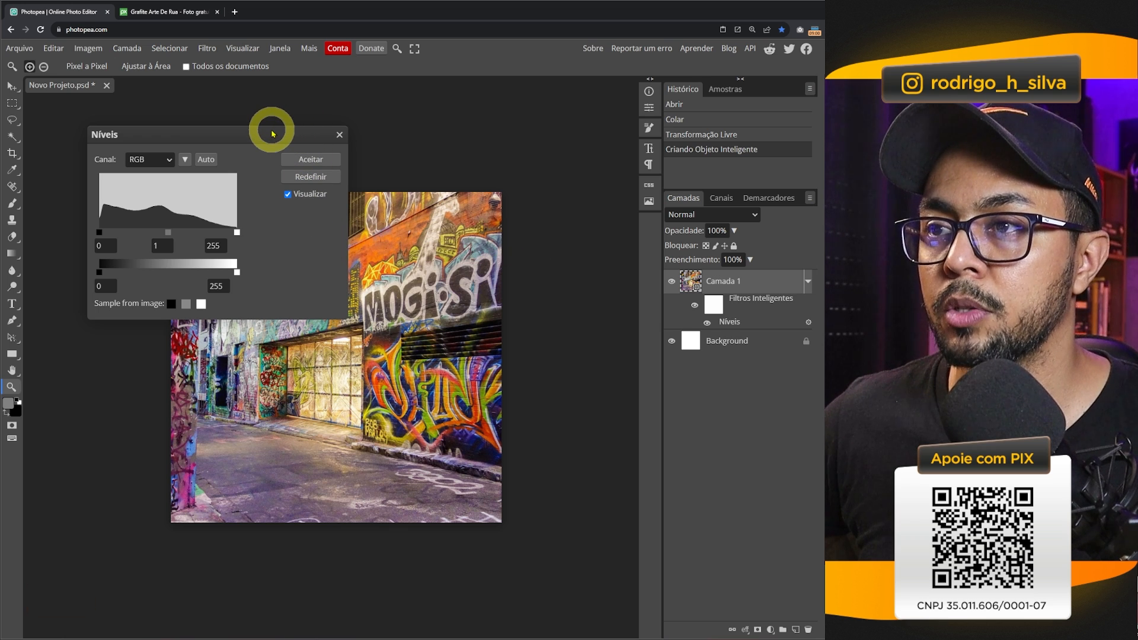
left_click_drag(272, 132, 551, 86)
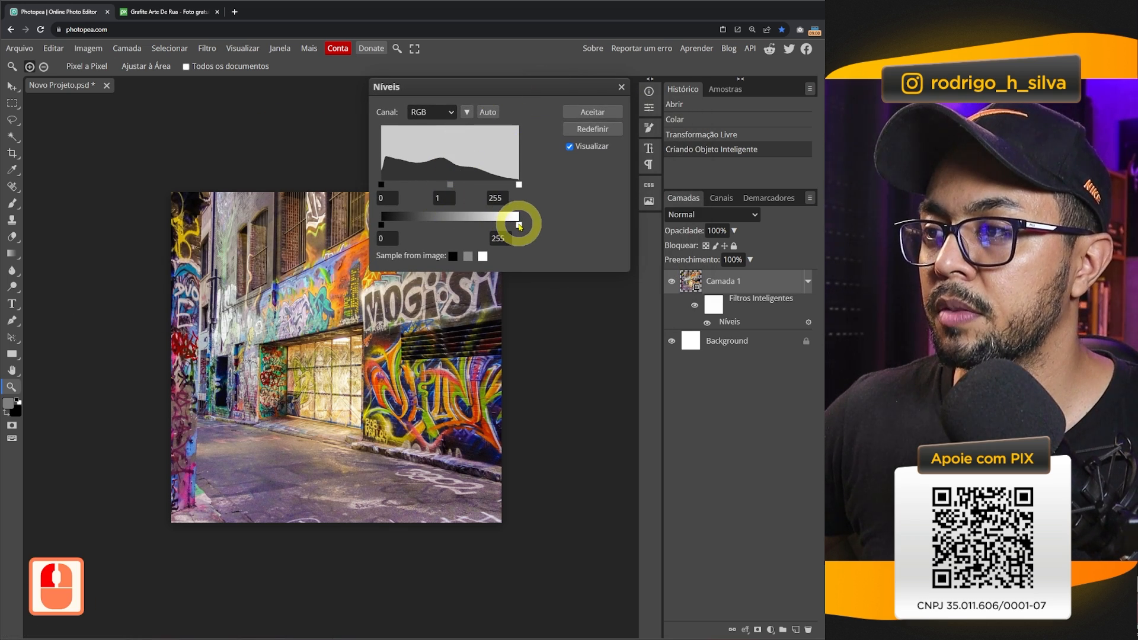
left_click_drag(519, 225, 406, 225)
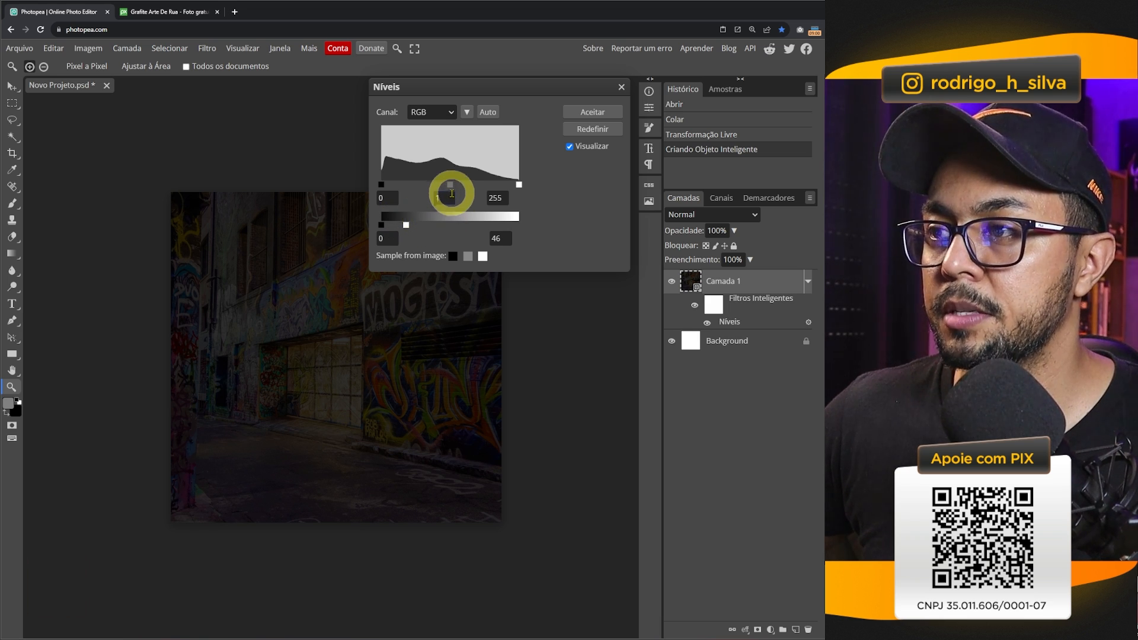
left_click_drag(448, 185, 425, 184)
left_click_drag(406, 225, 395, 228)
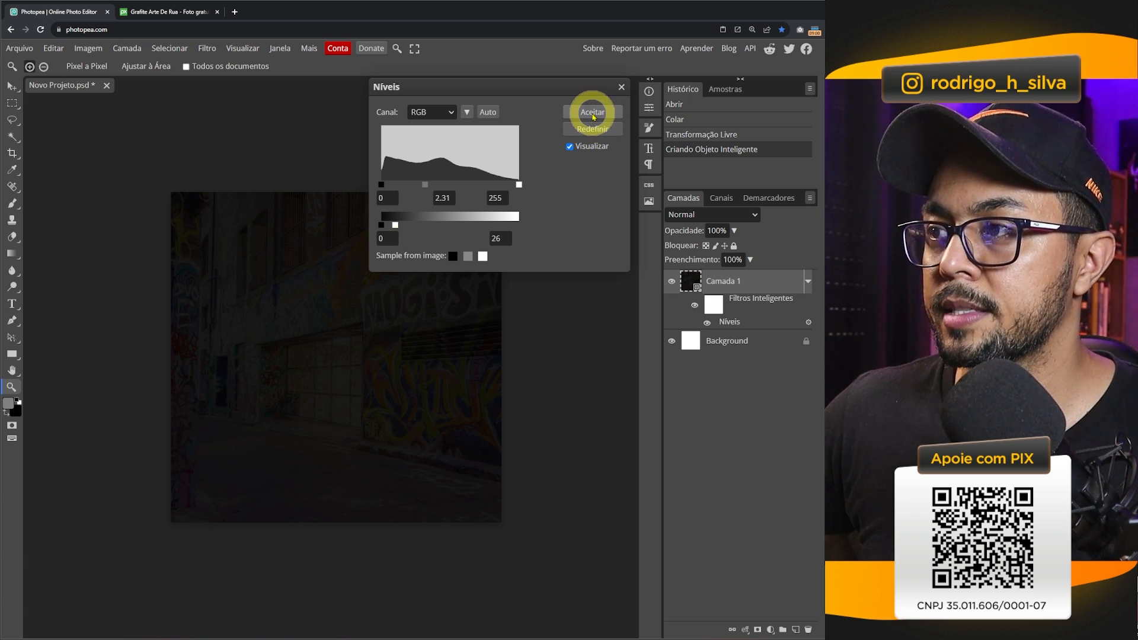
left_click(592, 113)
Add a text layer reading "Neon" over the darkened photo.
key("ctrl+0")
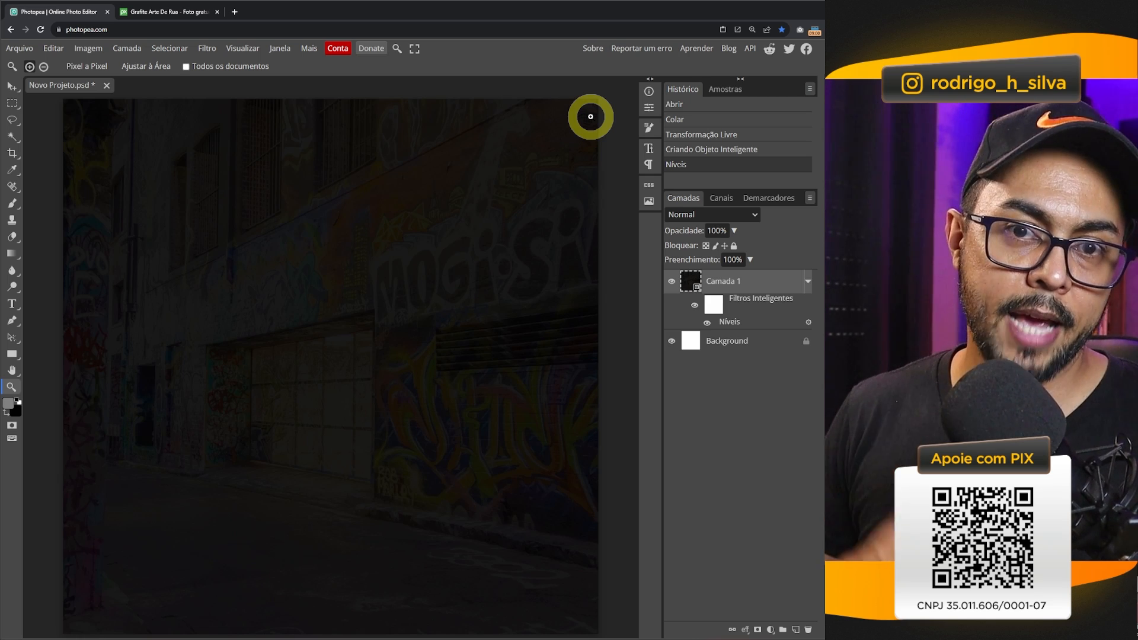
left_click(11, 303)
left_click(213, 308)
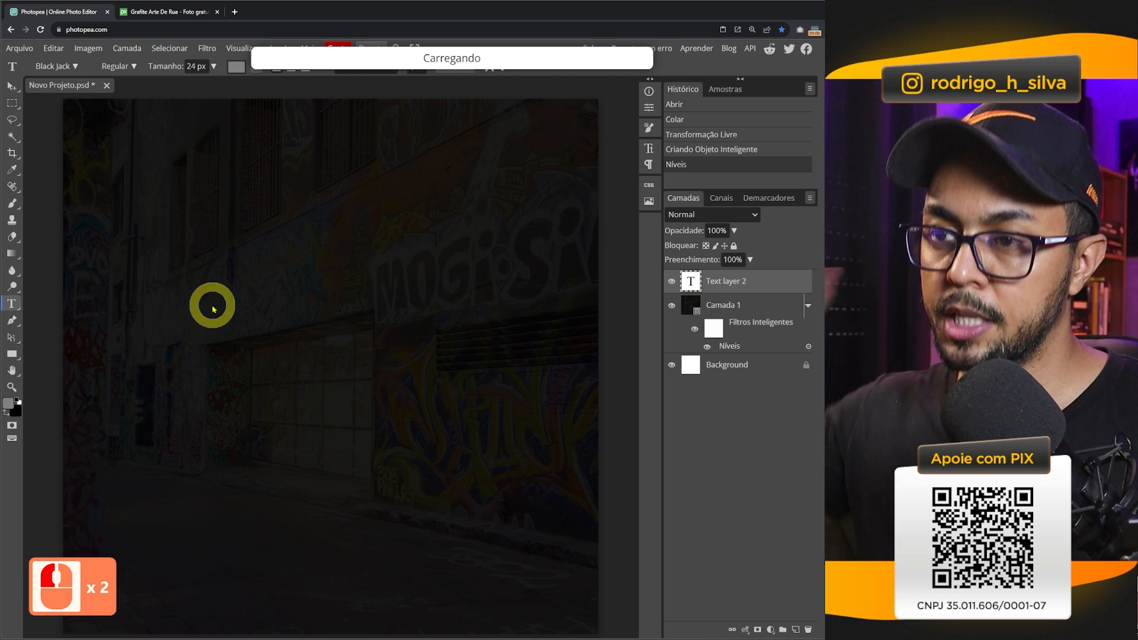
type("Neon")
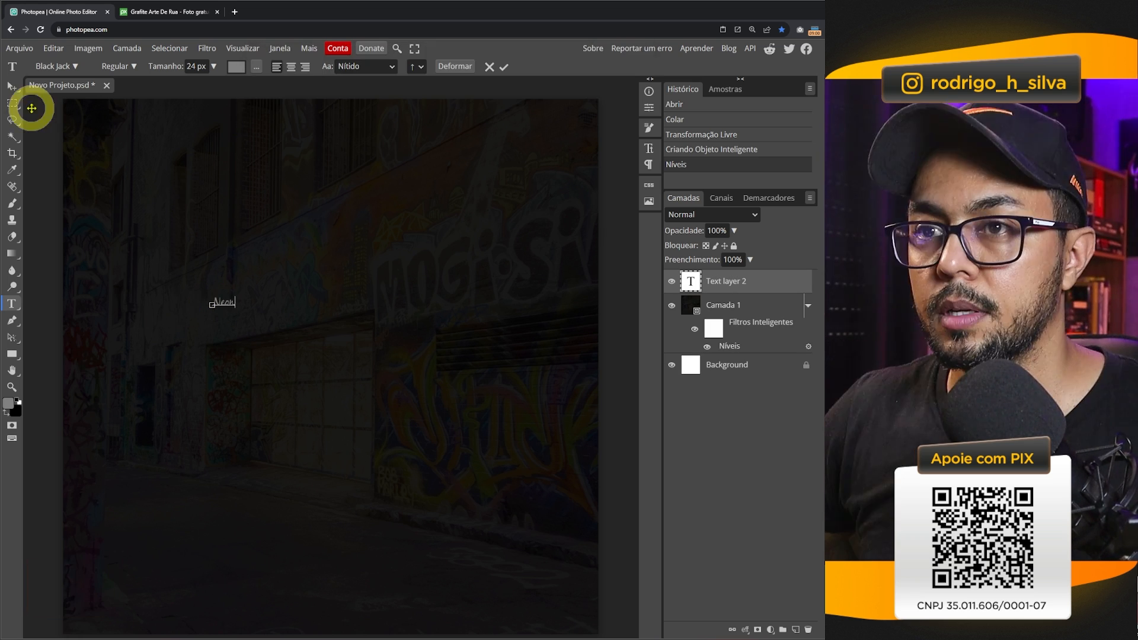
Enlarge the "Neon" text to about 1289% and move it near the middle of the canvas.
left_click(12, 85)
key("ctrl+alt+t")
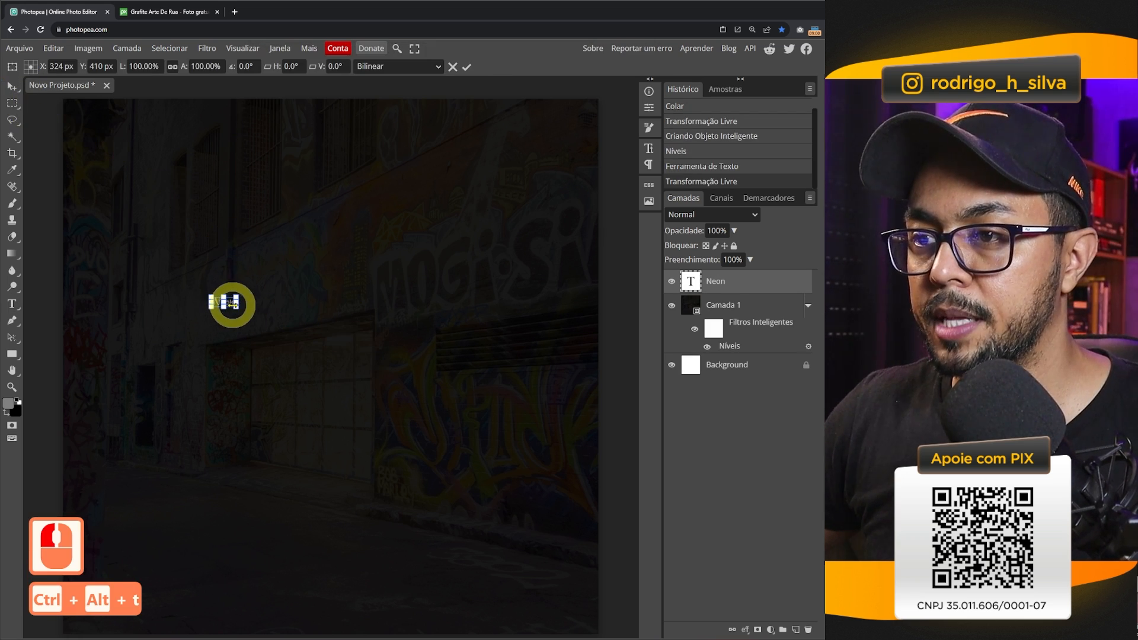
left_click_drag(235, 307, 496, 501)
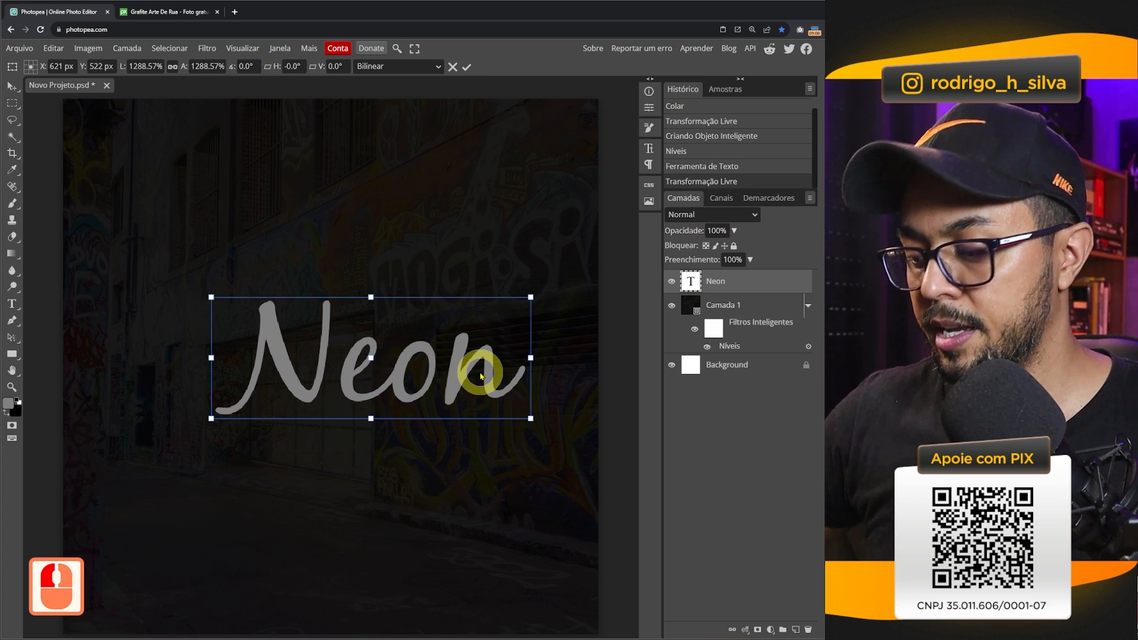
key("Return")
left_click_drag(481, 375, 405, 345)
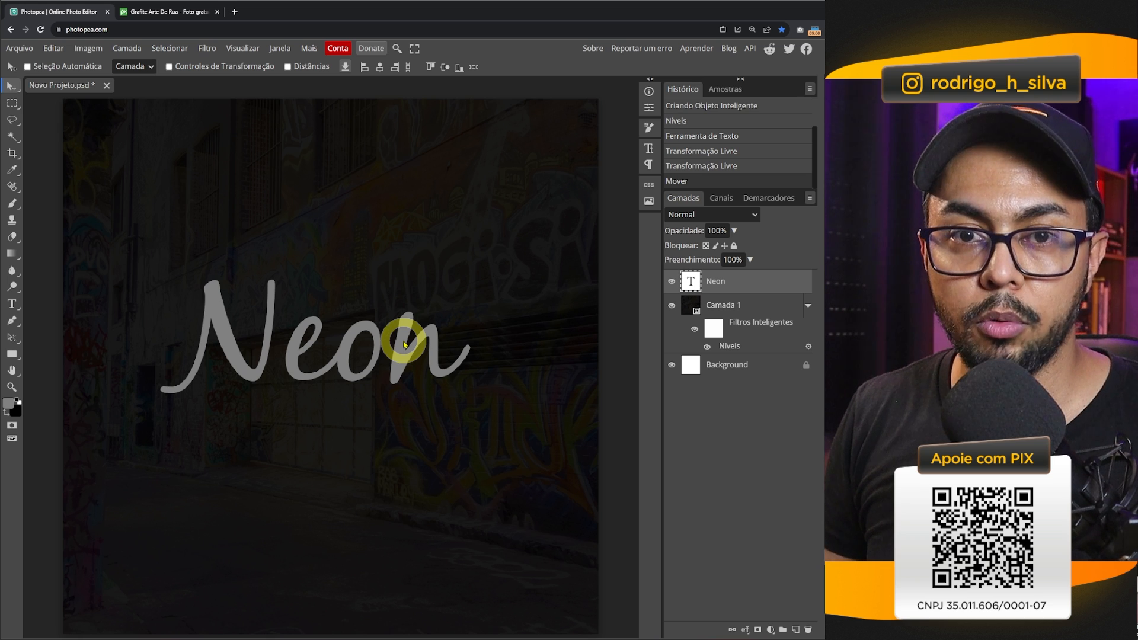
Filter the font list to the Display category and change the text's font to Air America.
left_click(650, 150)
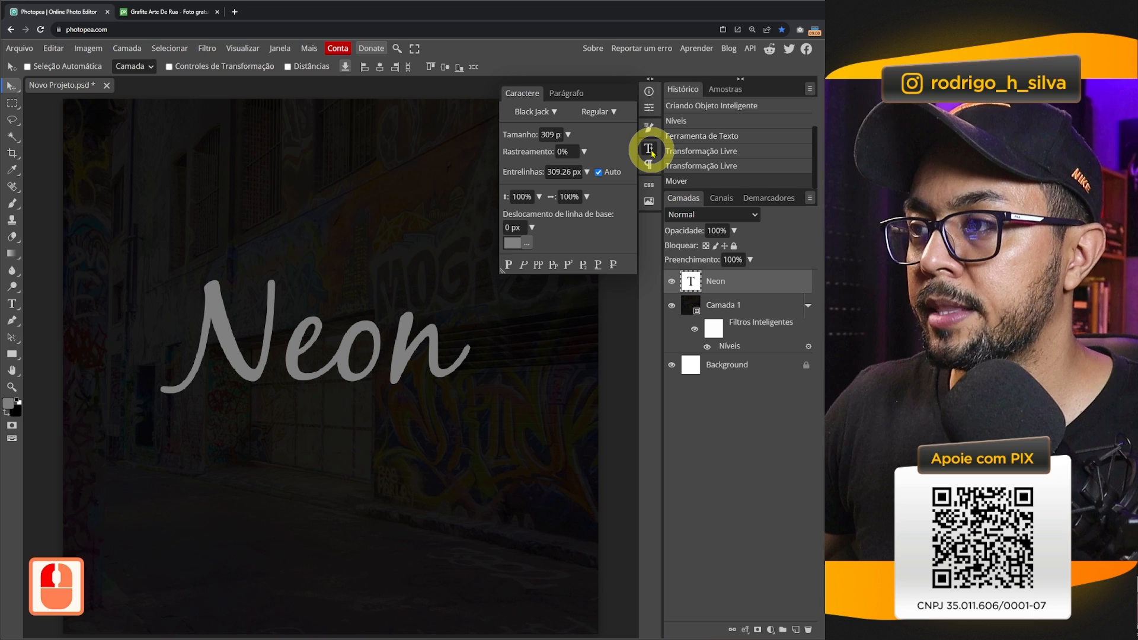
left_click(548, 119)
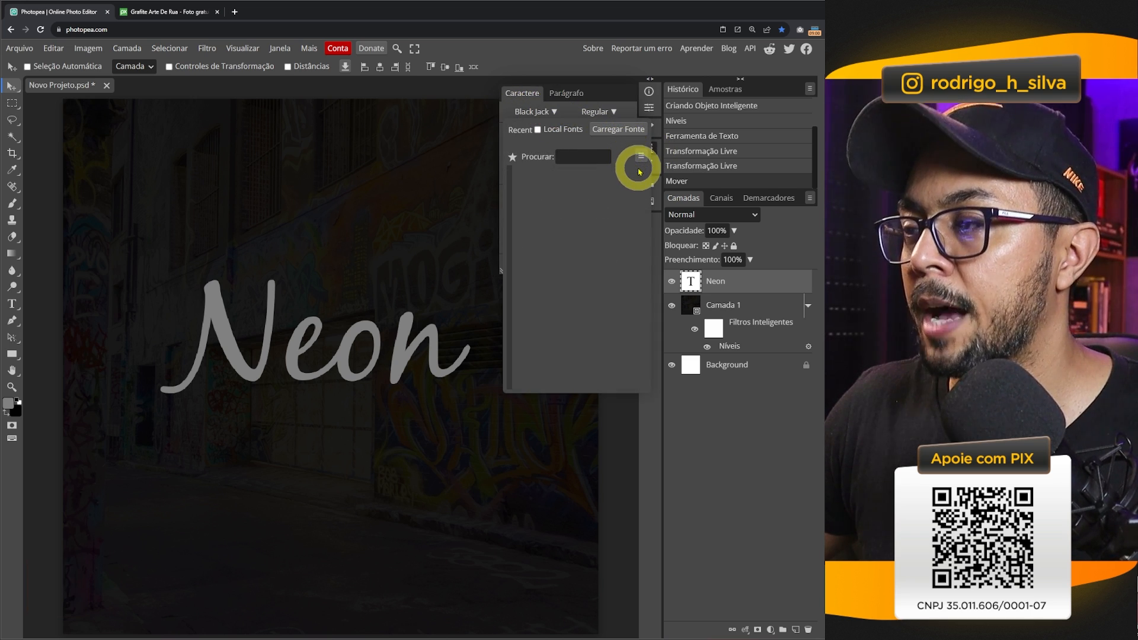
left_click(640, 156)
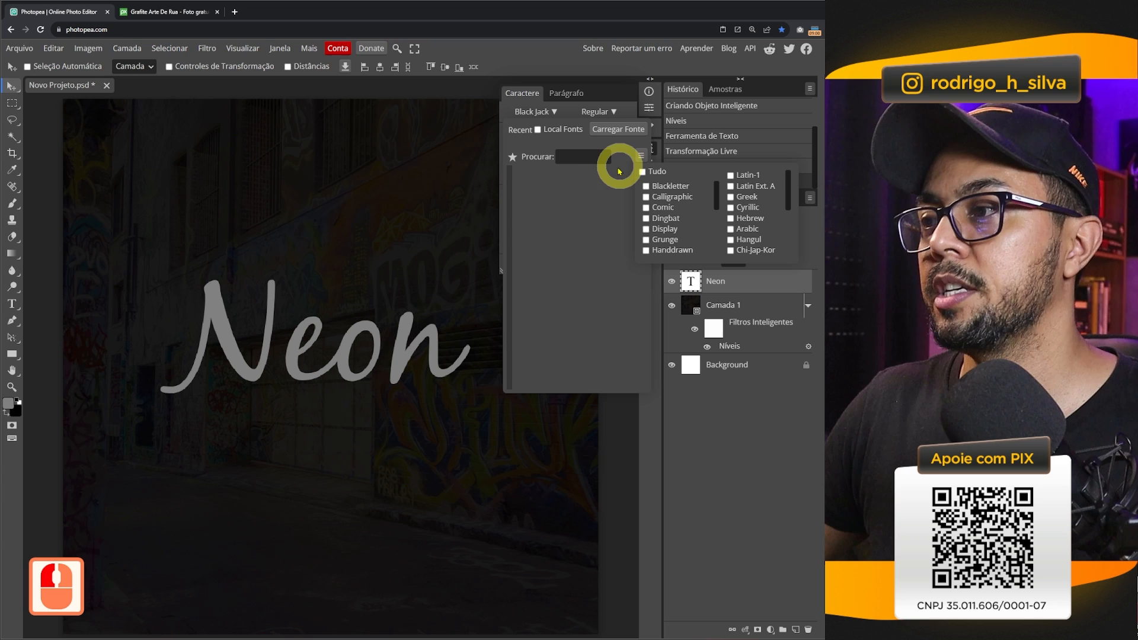
left_click(646, 229)
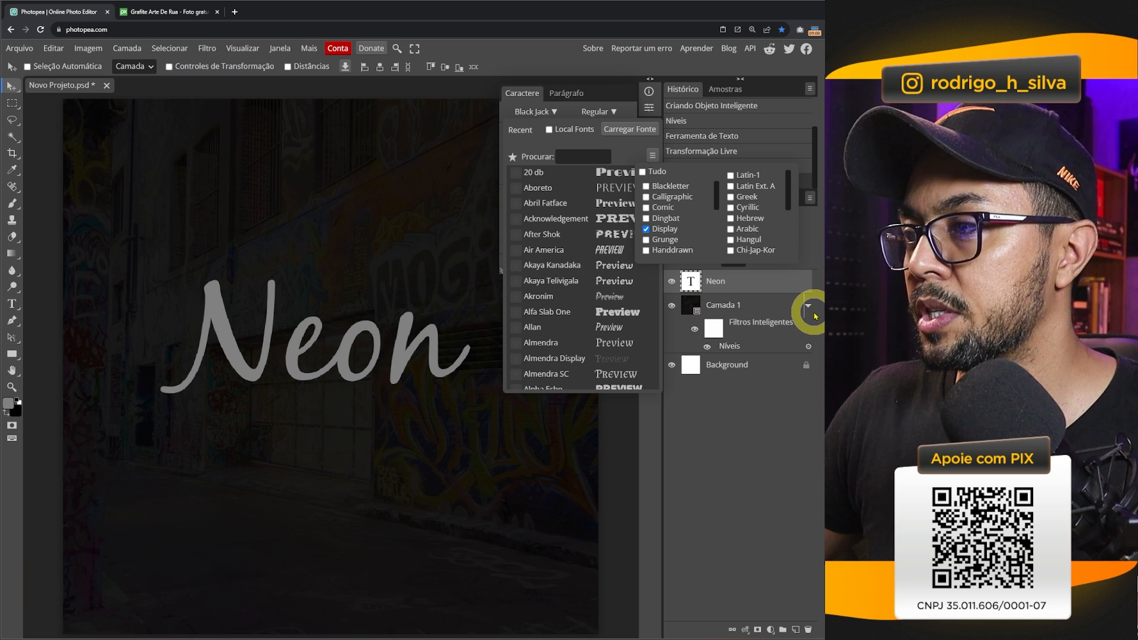
left_click(544, 250)
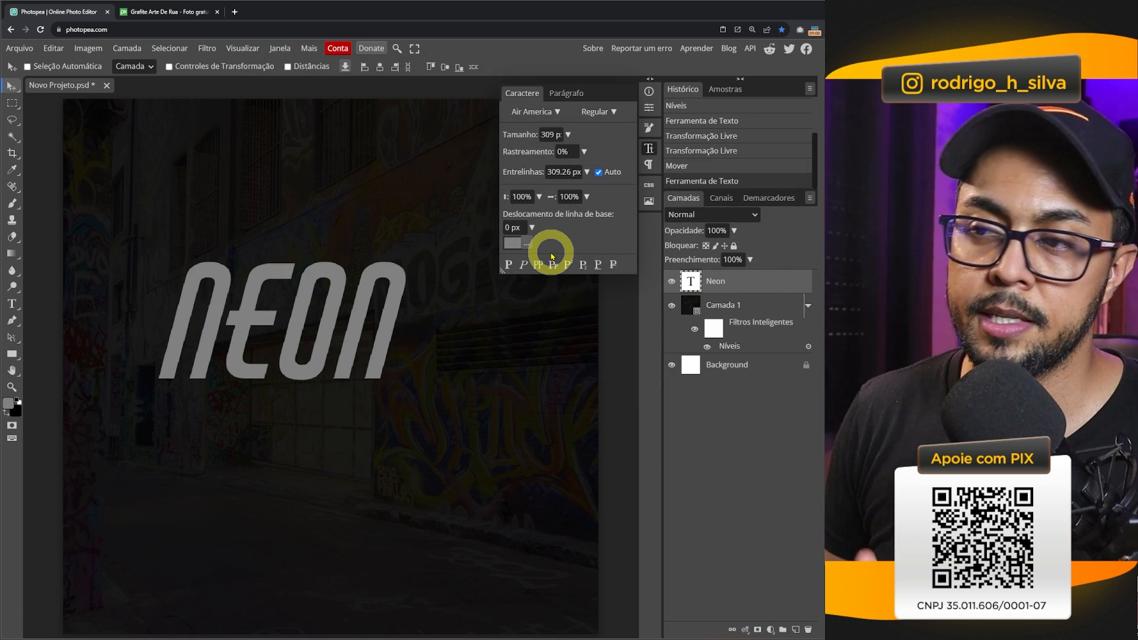
Center the "Neon" text on the canvas at a size of about 489 px and convert its layer to a smart object.
left_click_drag(380, 277, 428, 323)
key("ctrl+alt+t")
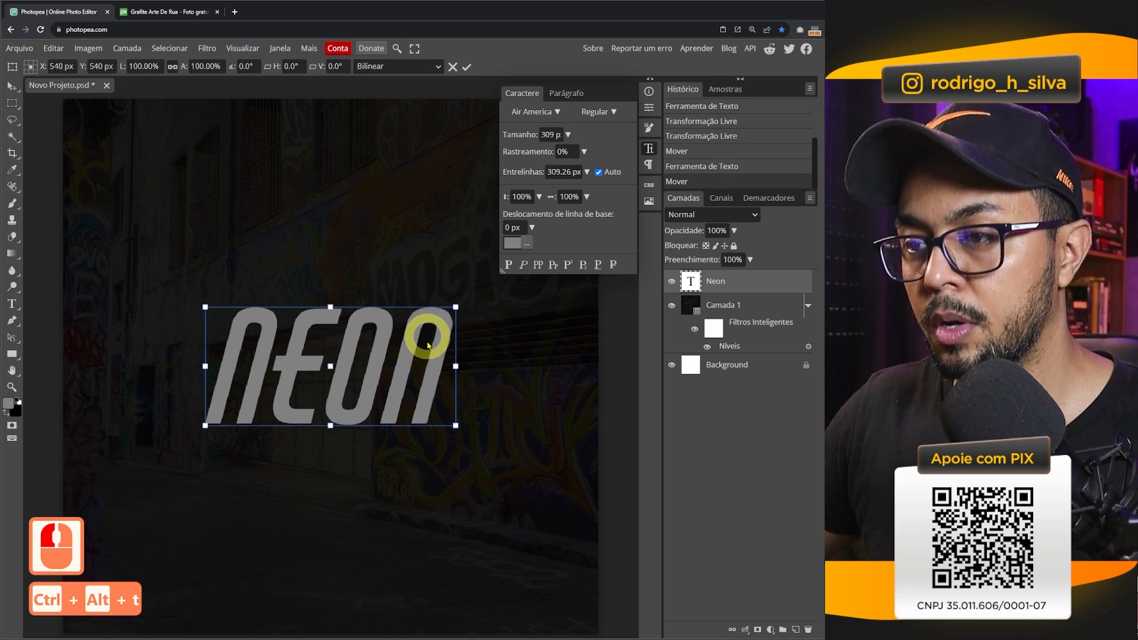
left_click_drag(453, 425, 505, 468)
key("Return")
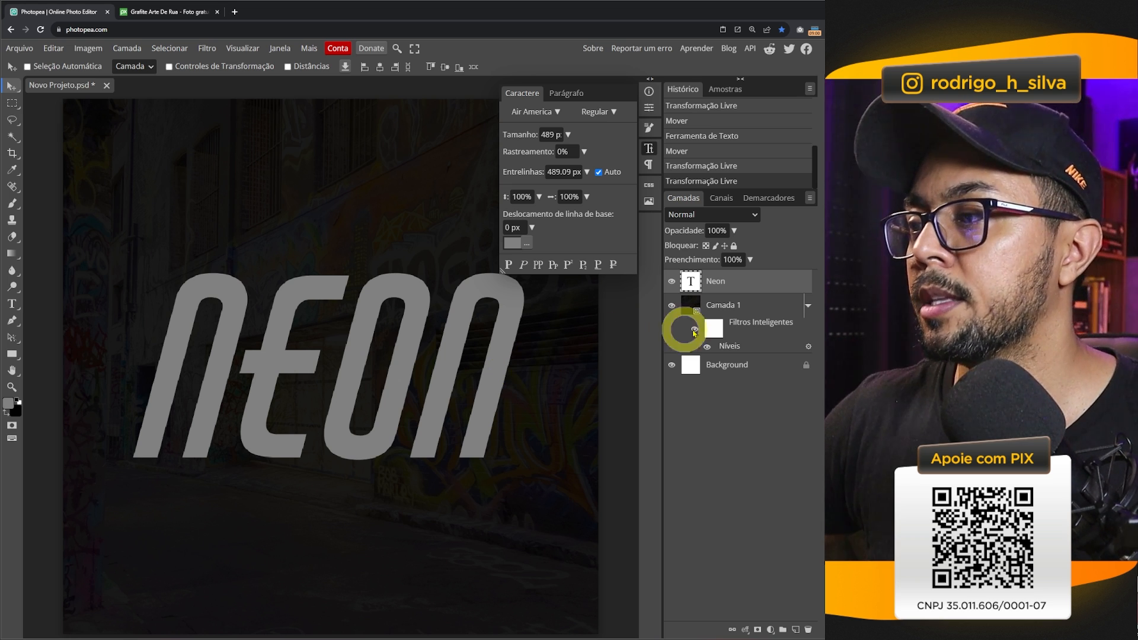
right_click(762, 289)
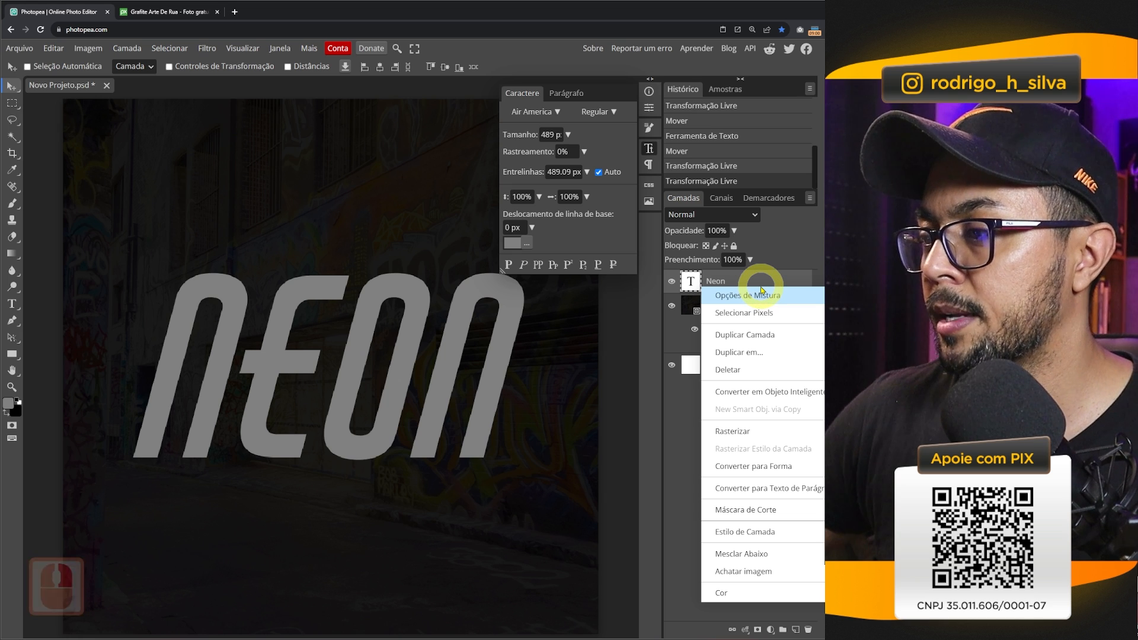
left_click(773, 392)
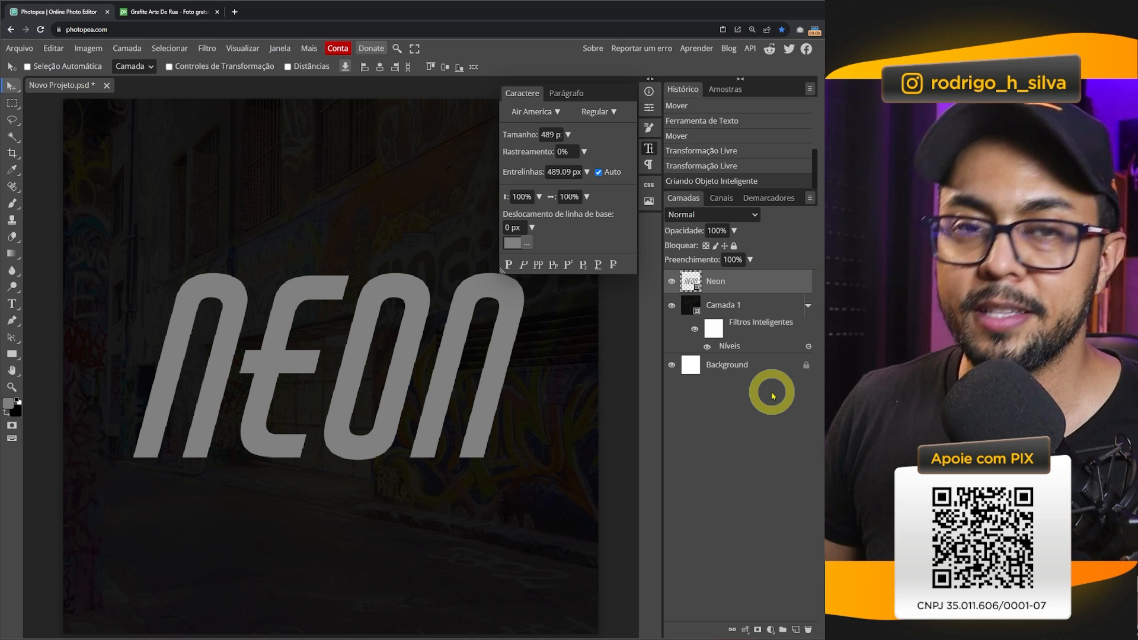
Open the layer style settings for the "Neon" layer and place the dialog clear of the lettering.
key("z")
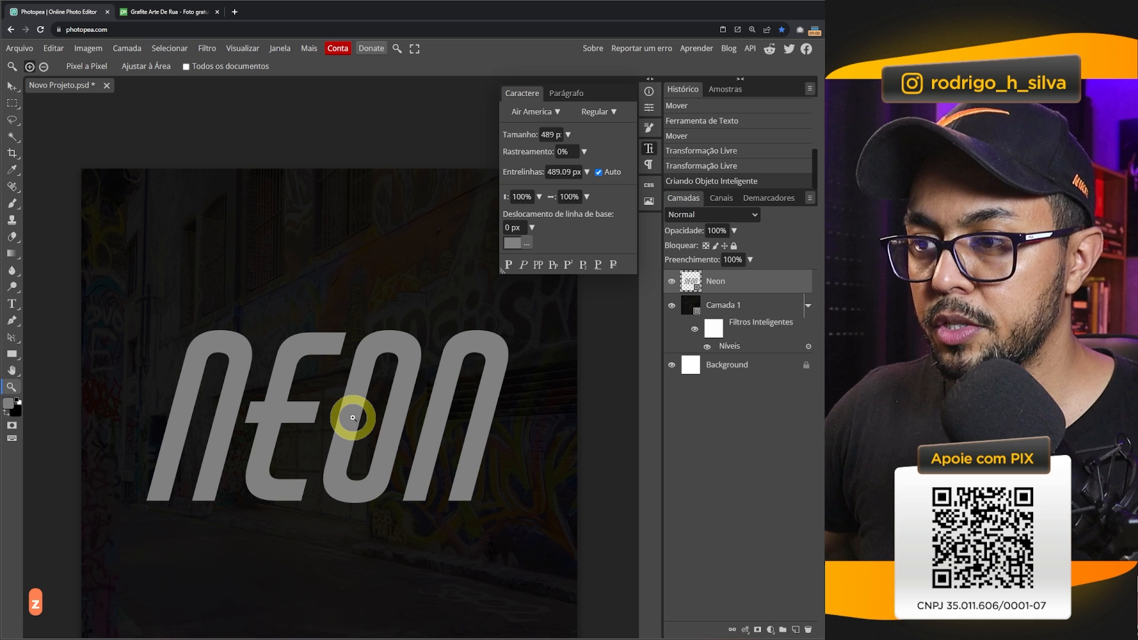
left_click(360, 413)
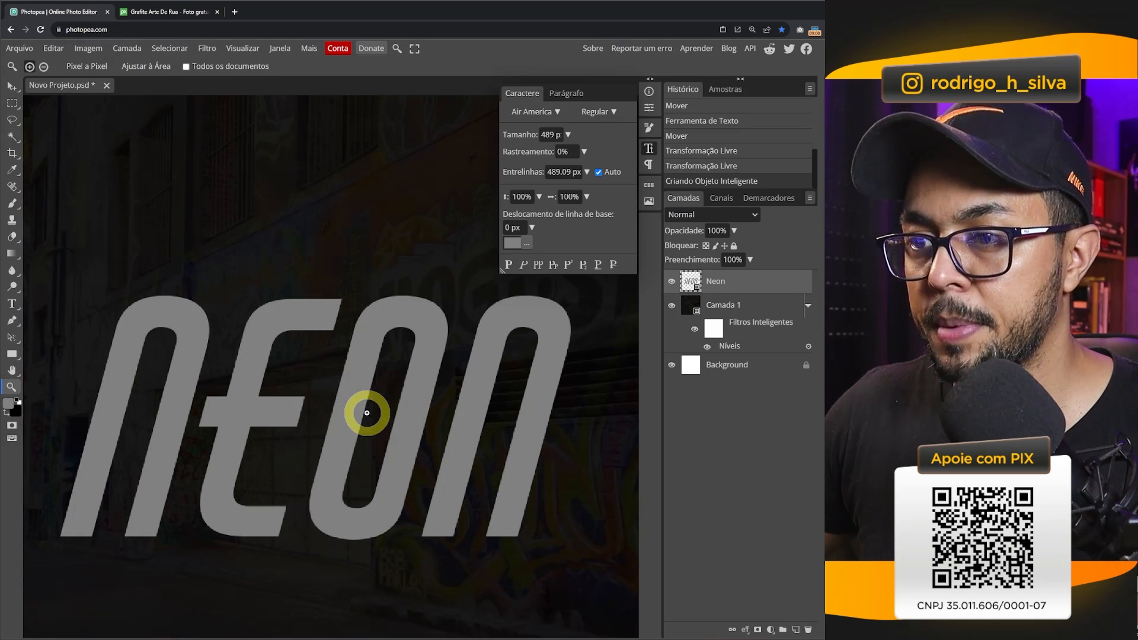
left_click(367, 413)
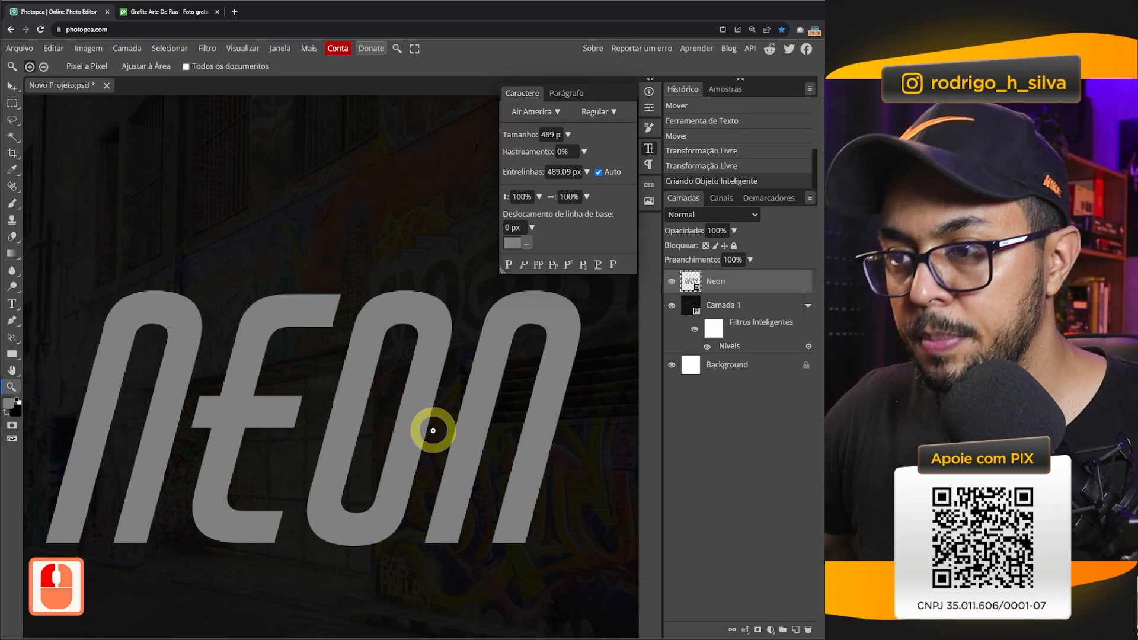
key("space")
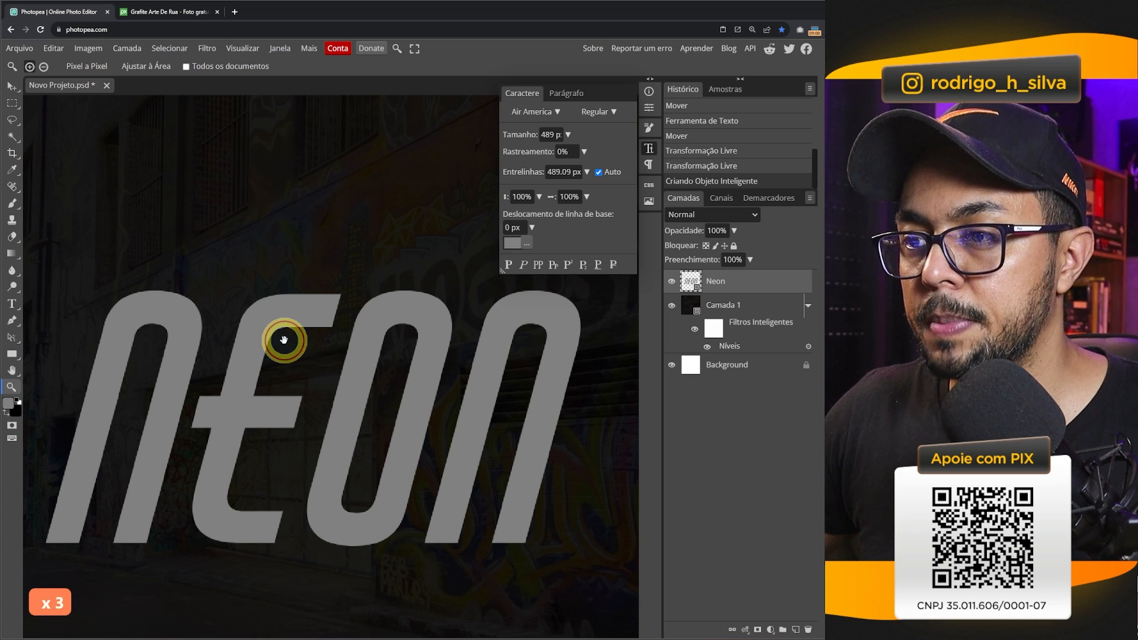
left_click_drag(284, 339, 299, 384)
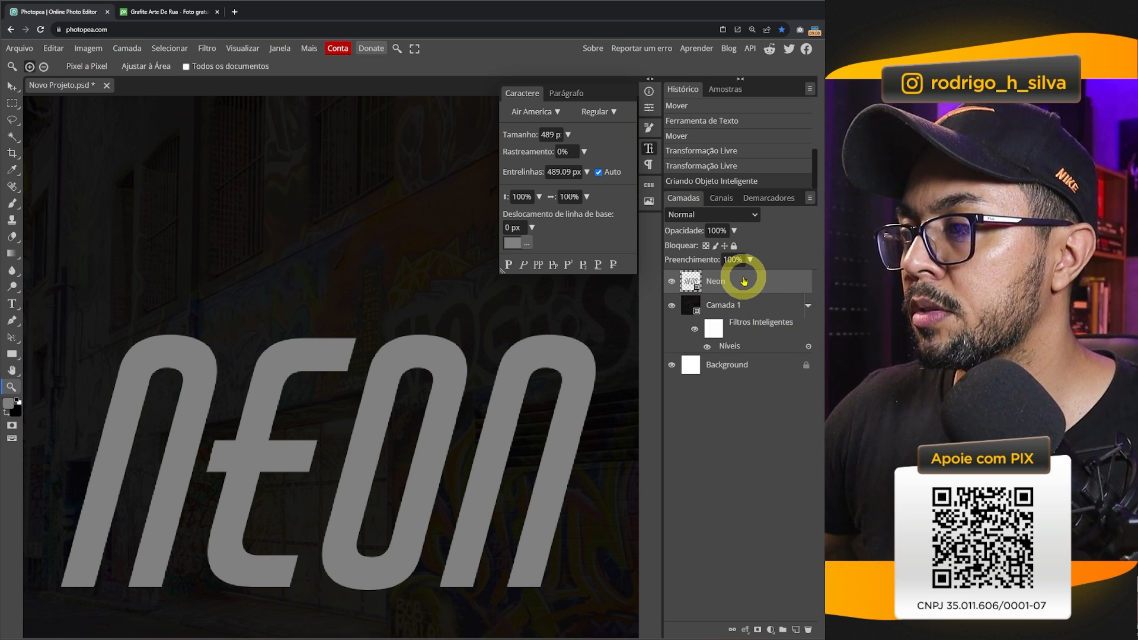
right_click(771, 289)
left_click(772, 290)
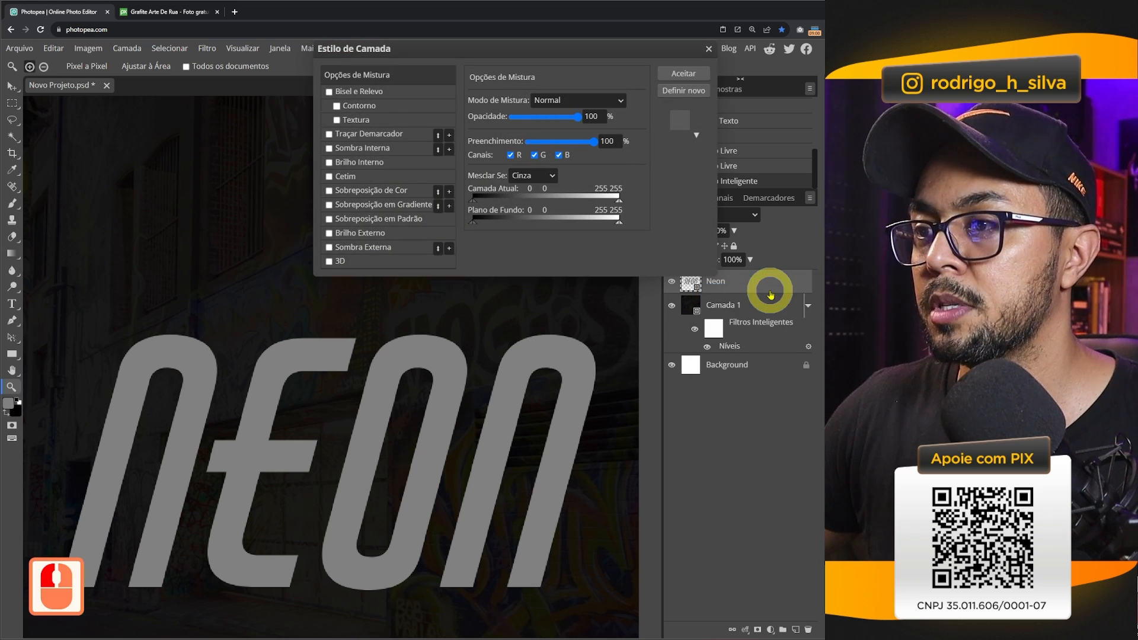
left_click_drag(436, 51, 195, 80)
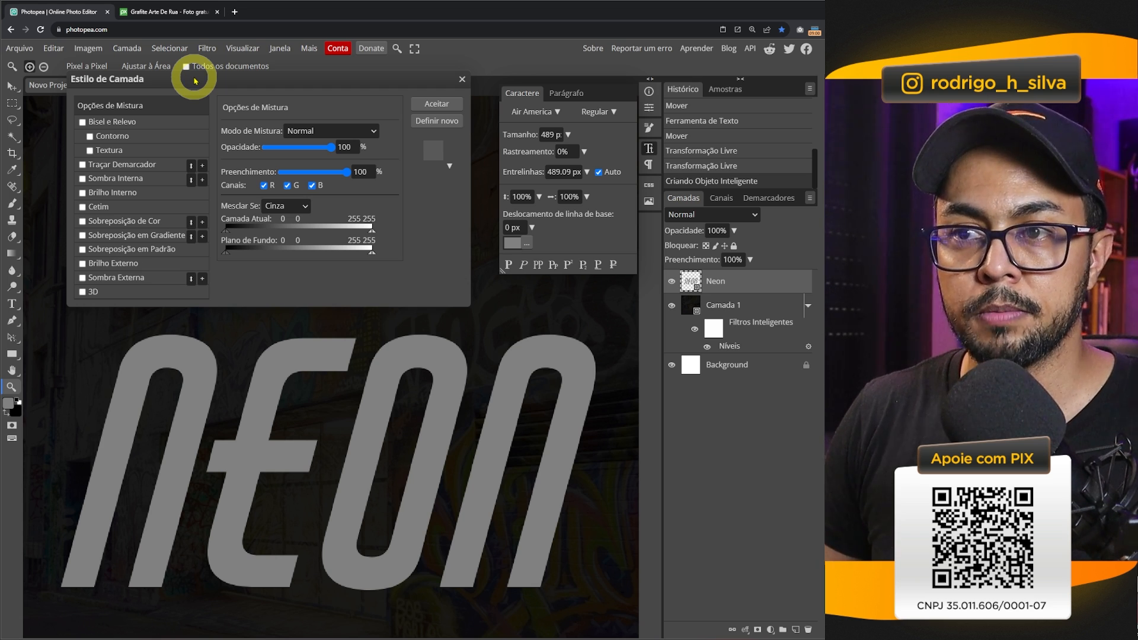
Try a red e90000 color overlay on the "Neon" text, and turn the overlay off.
left_click(112, 222)
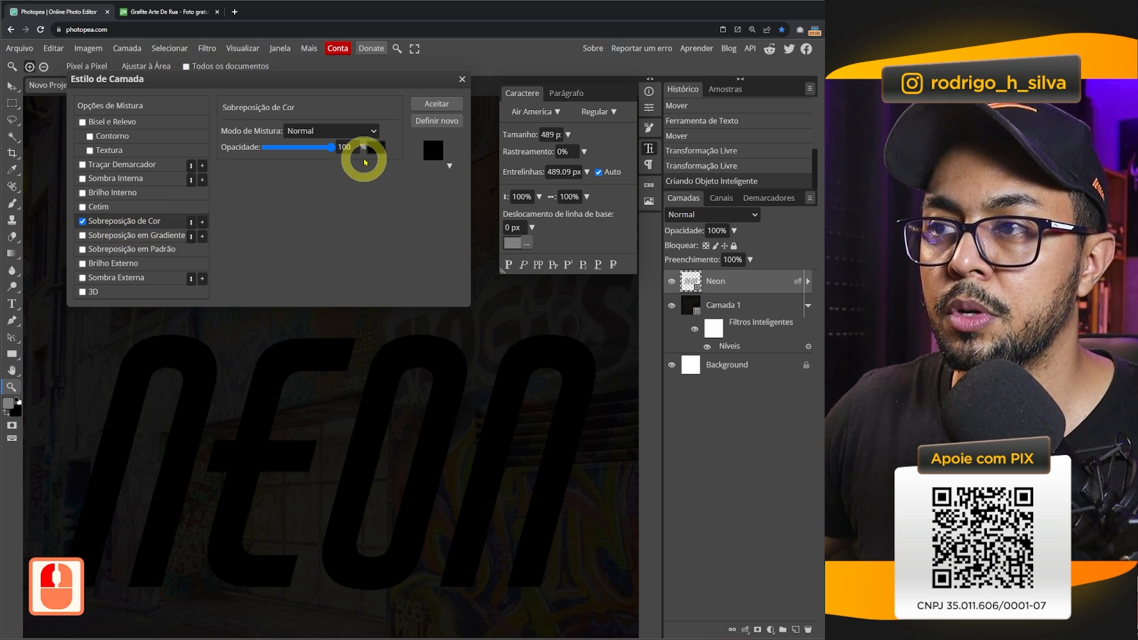
left_click(376, 147)
mouse_move(273, 273)
left_mouse_down()
mouse_move(303, 252)
mouse_move(305, 353)
mouse_move(323, 253)
left_mouse_up()
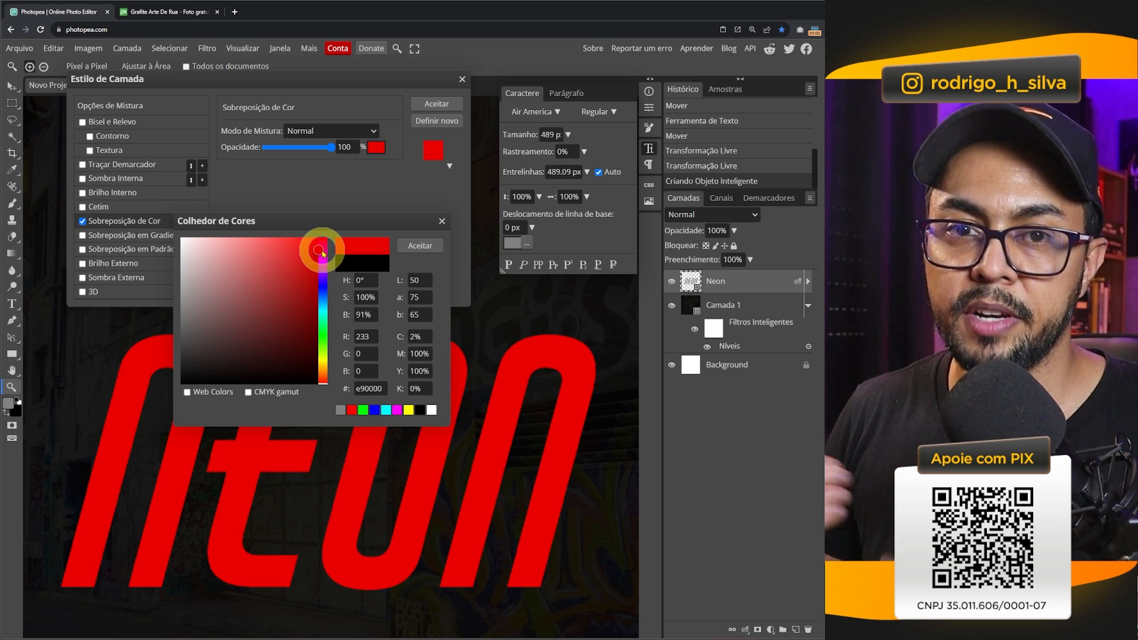
key("Return")
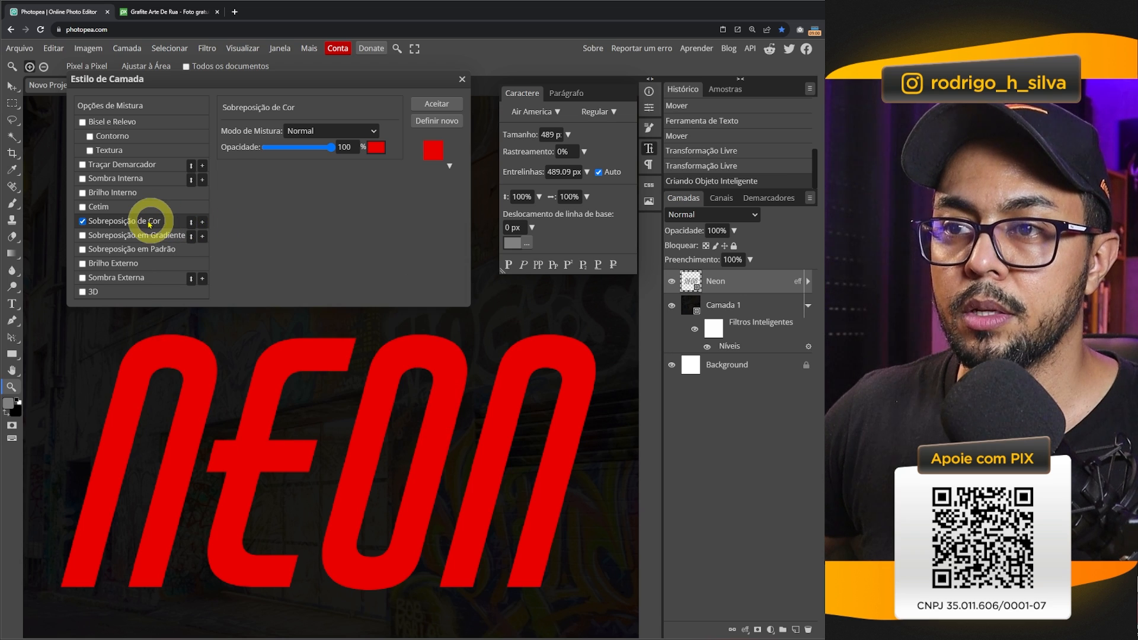
left_click(83, 221)
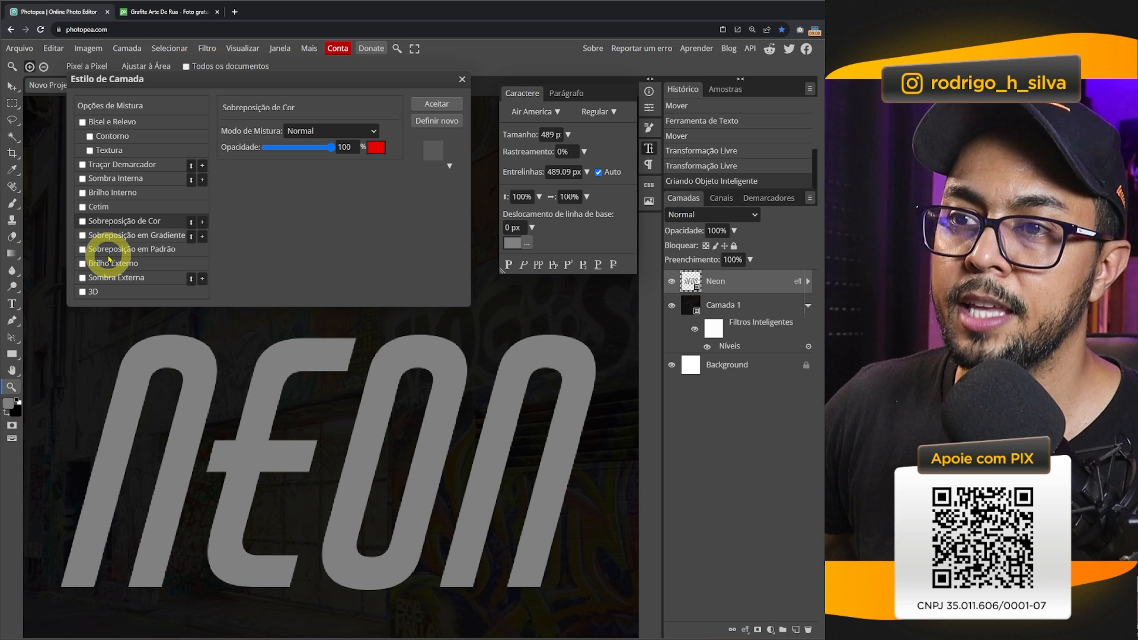
Enable a gradient overlay on the "Neon" text and set the gradient's starting color to red c80000.
left_click(106, 237)
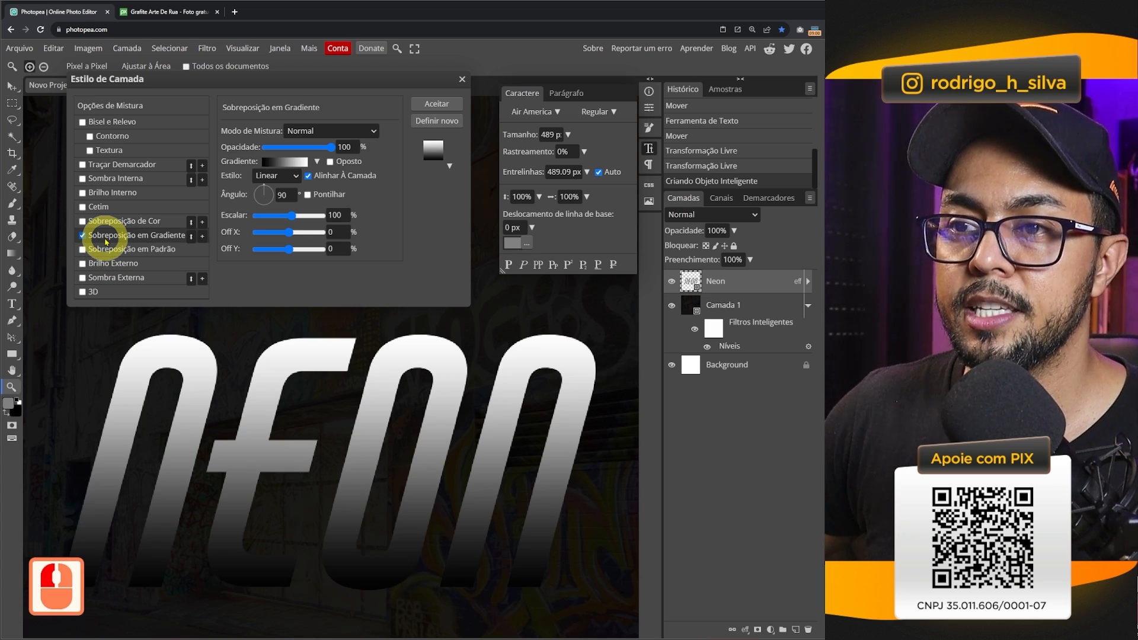
left_click(291, 162)
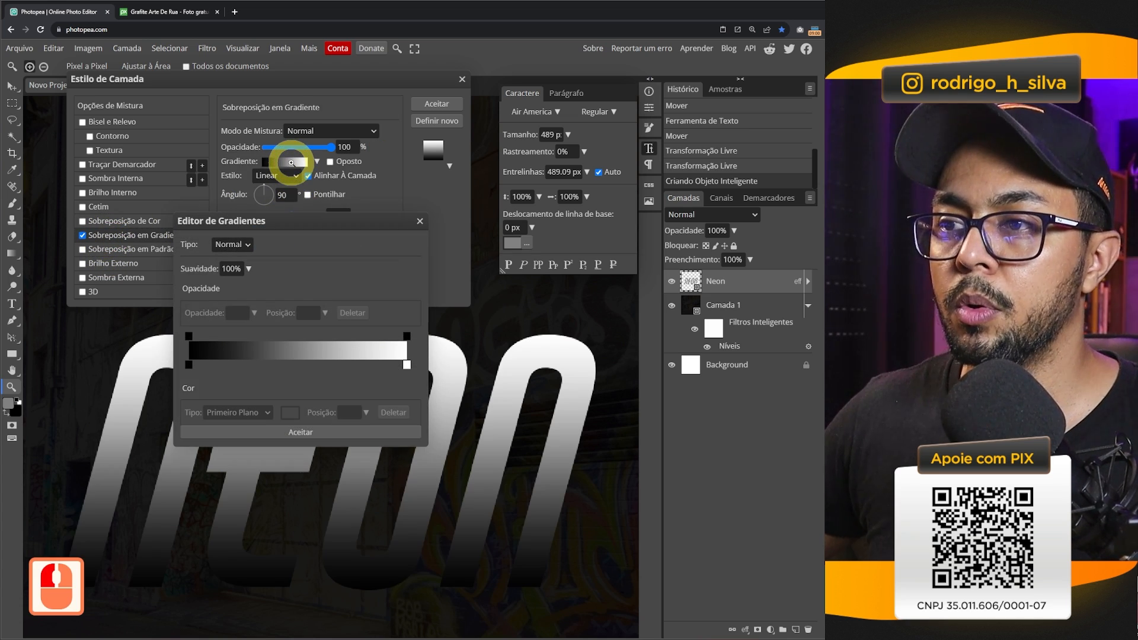
left_click_drag(300, 221, 306, 101)
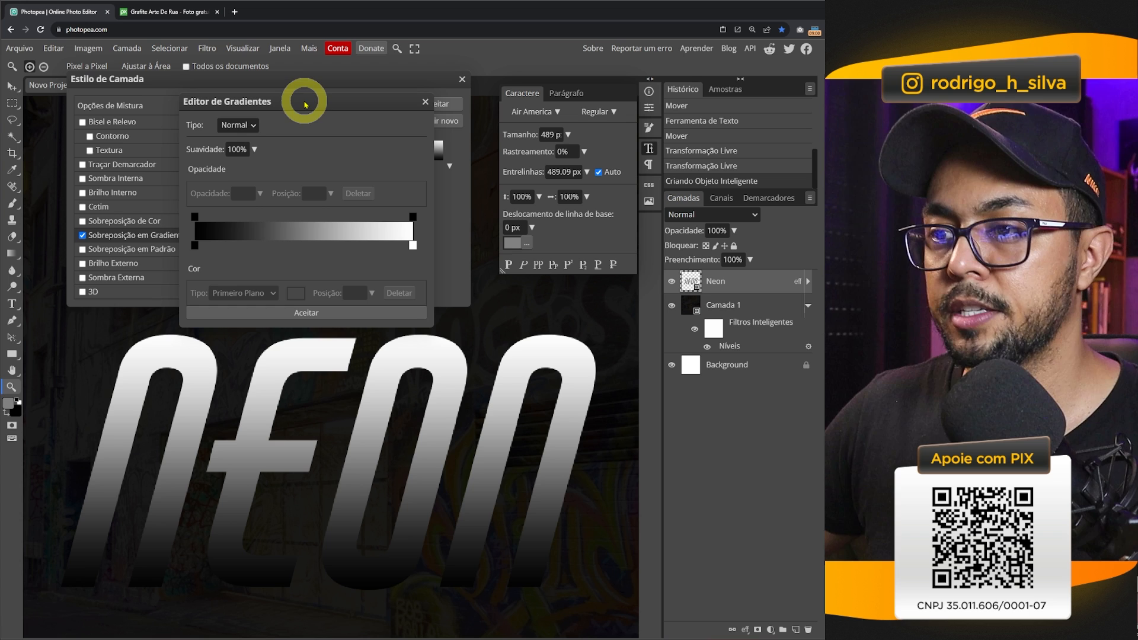
left_click(196, 246)
left_click(295, 293)
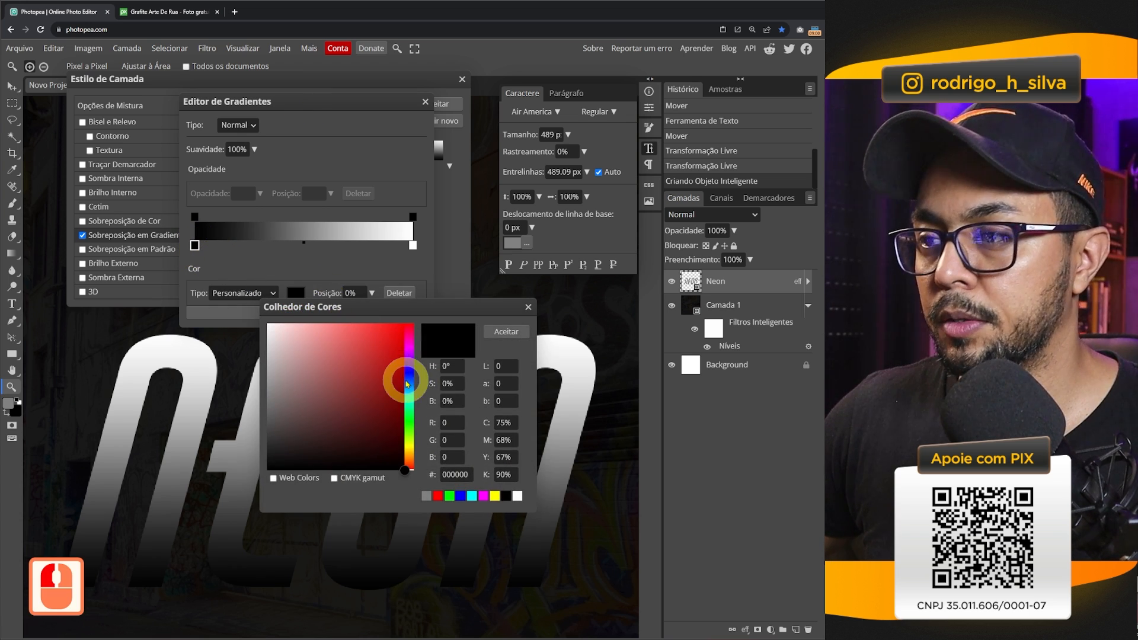
left_click(405, 355)
left_click(507, 335)
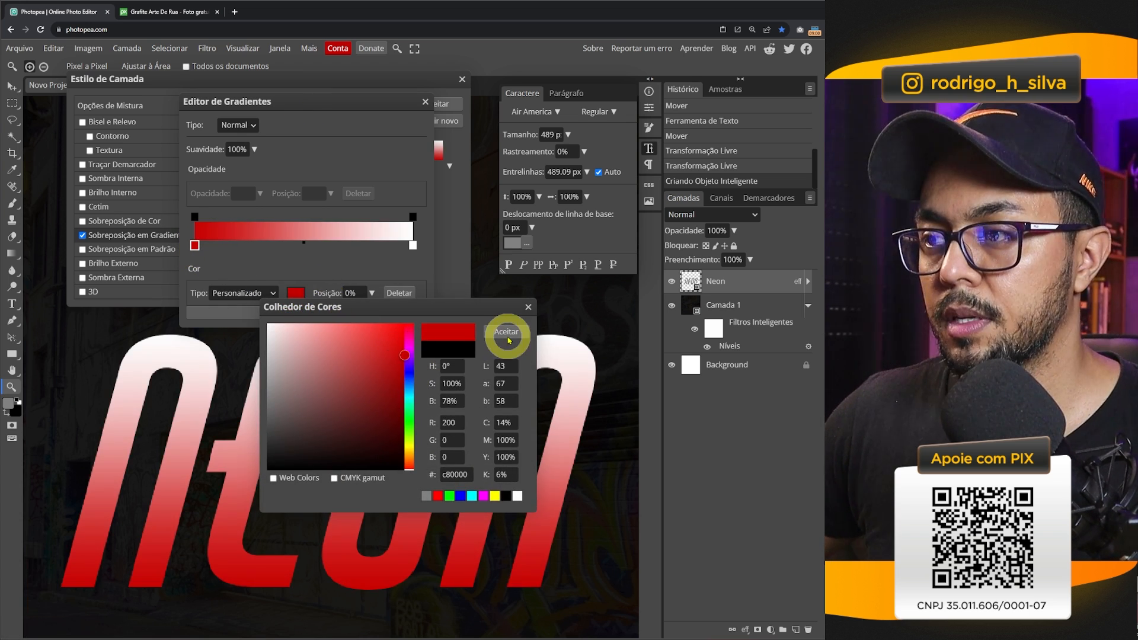
Set the gradient's end color to orange ff8200, accept the gradient, and set its angle to 37°.
left_click(413, 244)
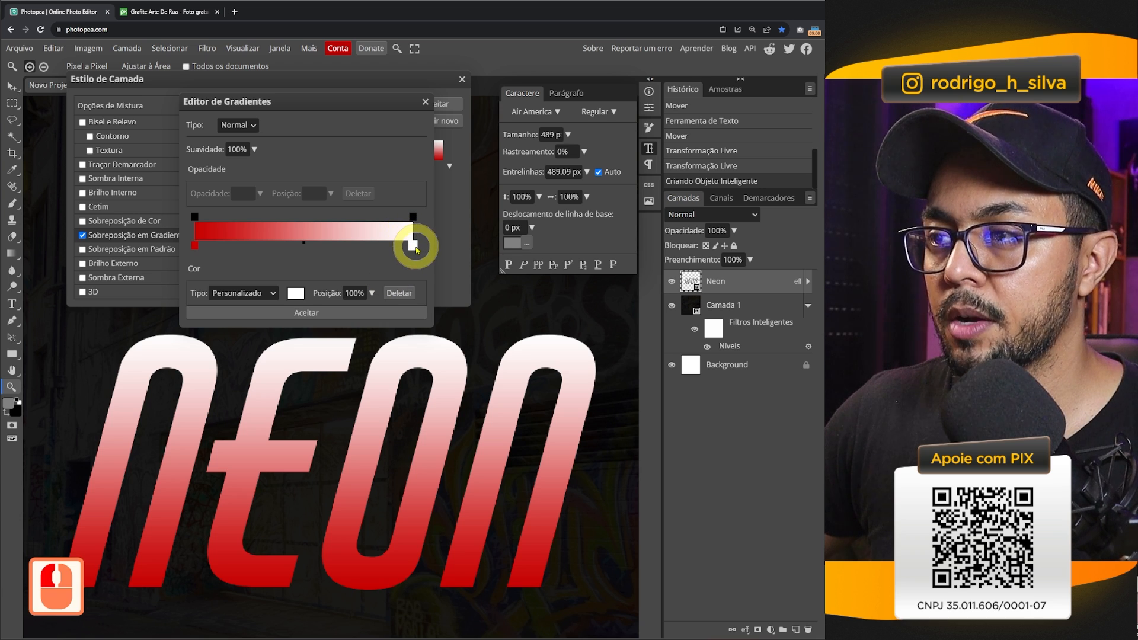
left_click(296, 293)
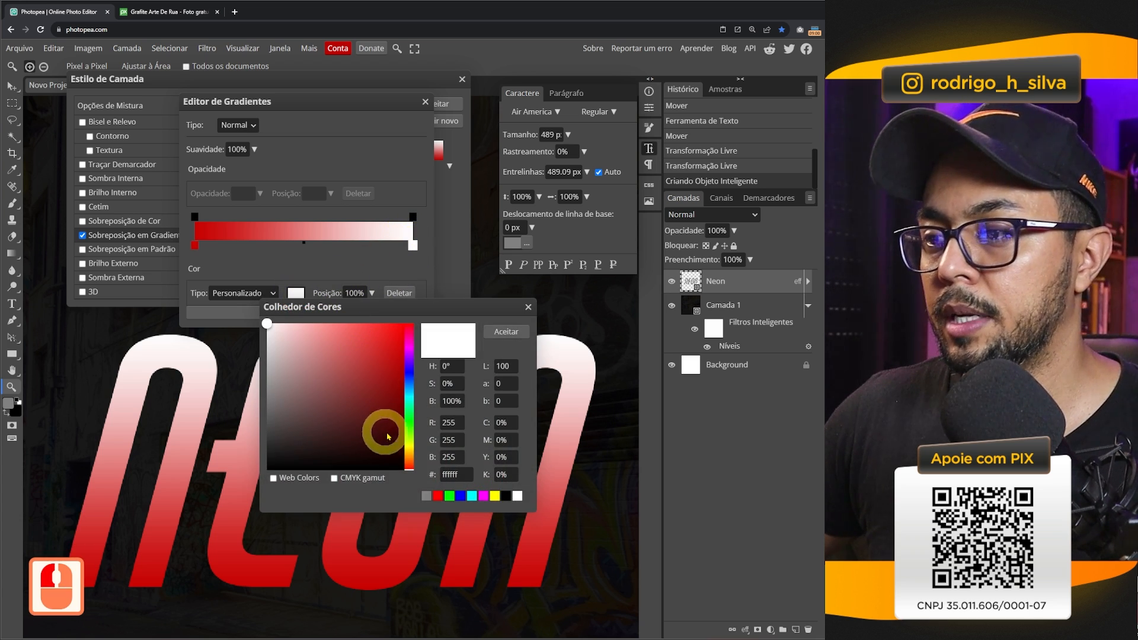
left_click(408, 455)
left_click(406, 323)
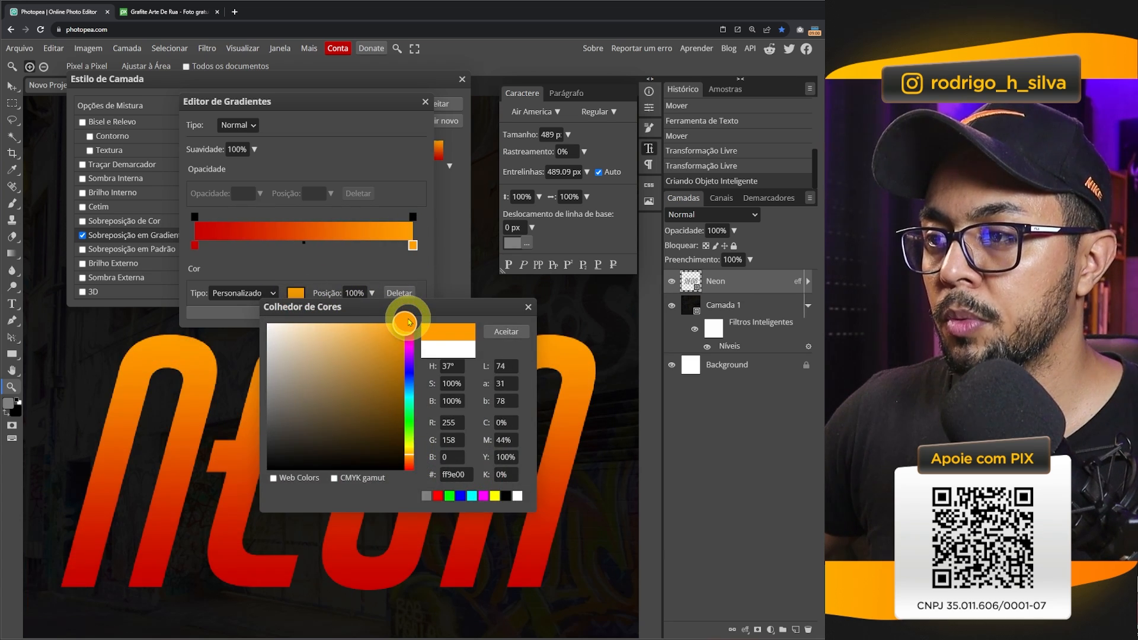
left_click(410, 459)
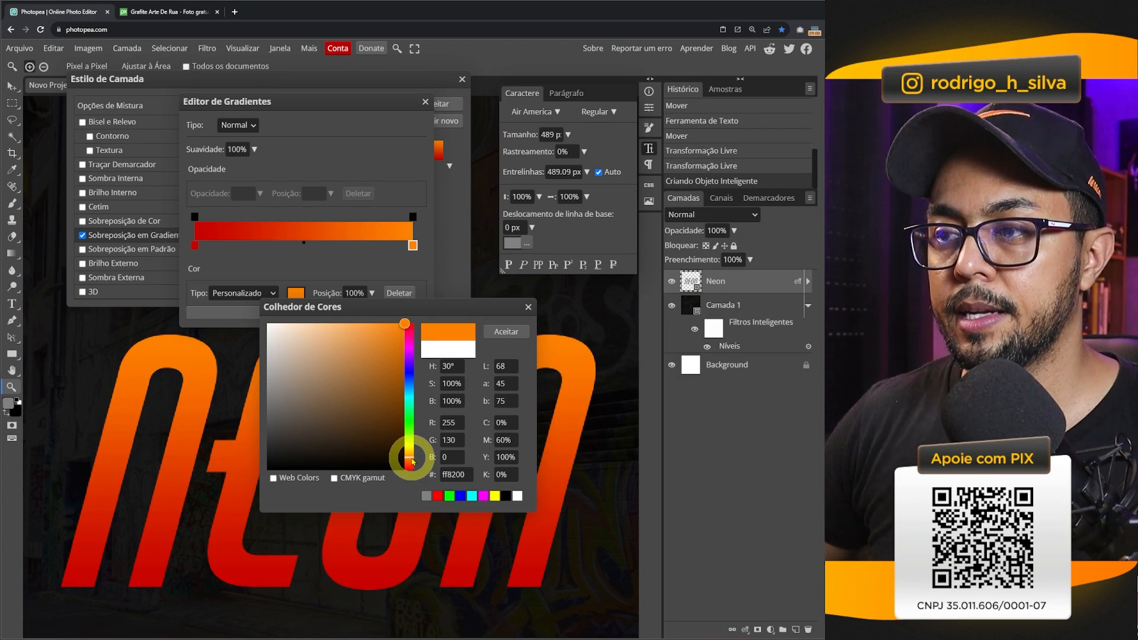
left_click(502, 332)
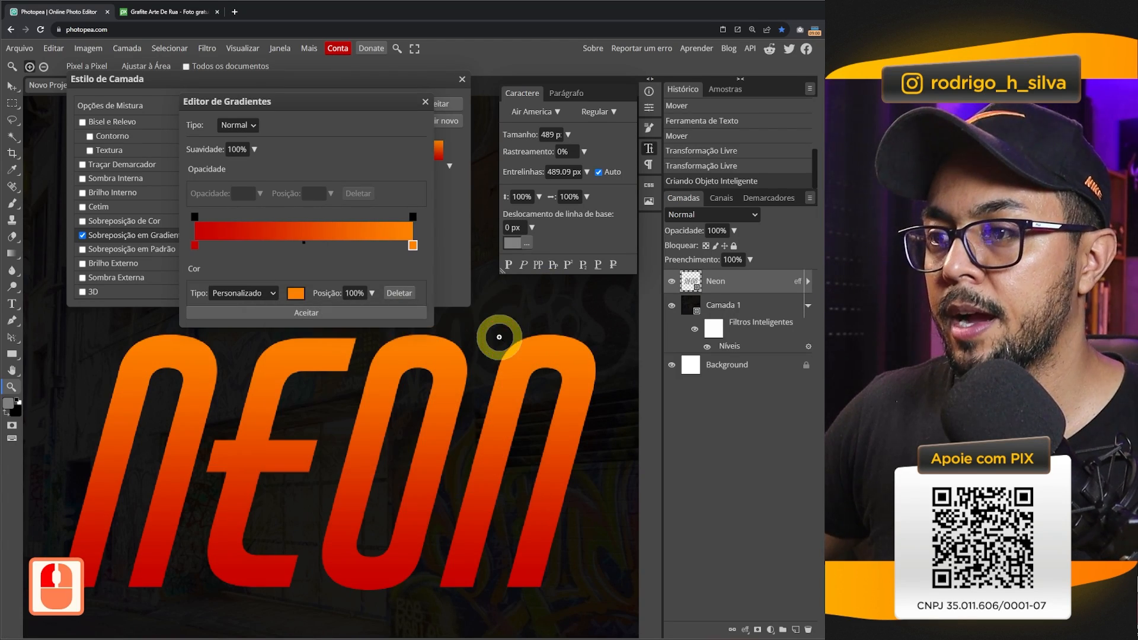
left_click(333, 314)
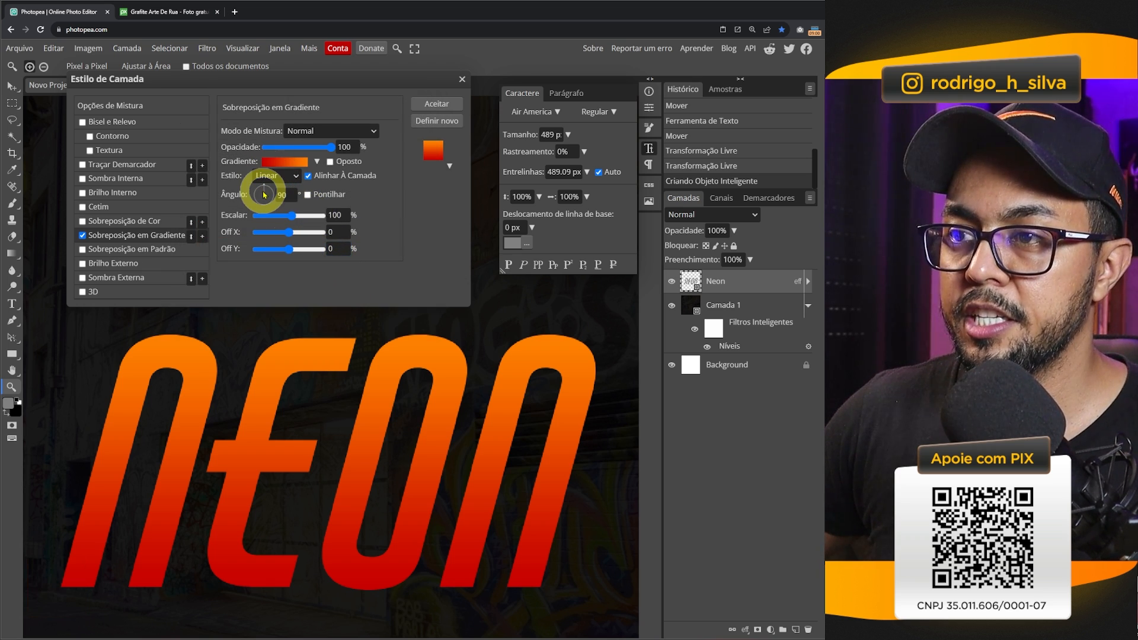
left_click_drag(264, 195, 271, 194)
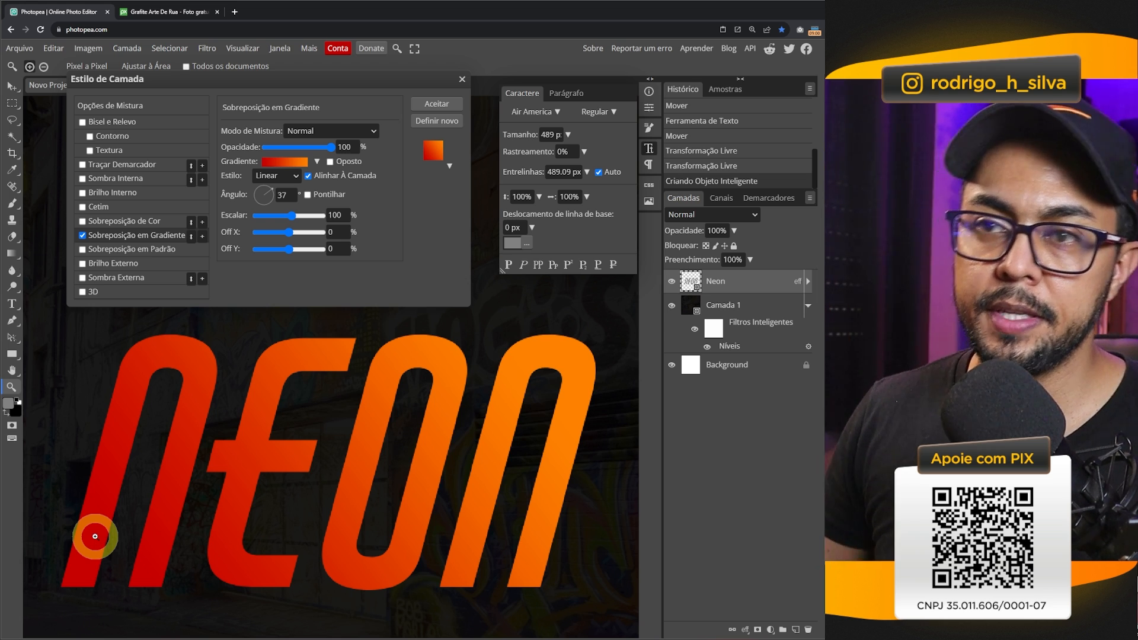
Add an inner shadow to the "Neon" text with Normal blend mode and white ffffff as its color.
left_click(125, 182)
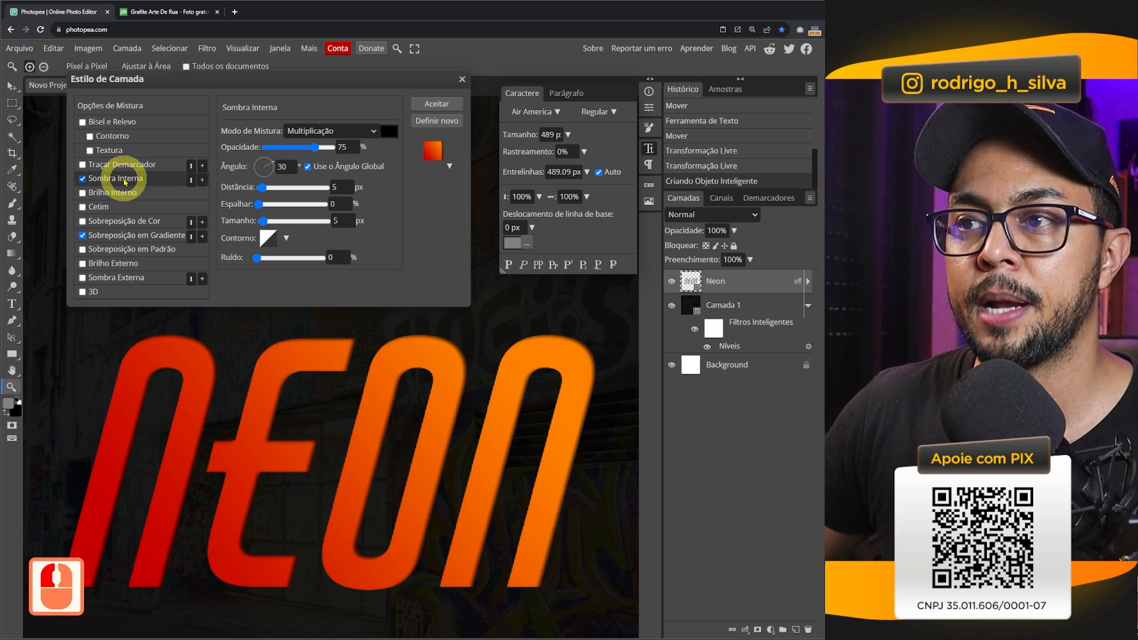
left_click(322, 131)
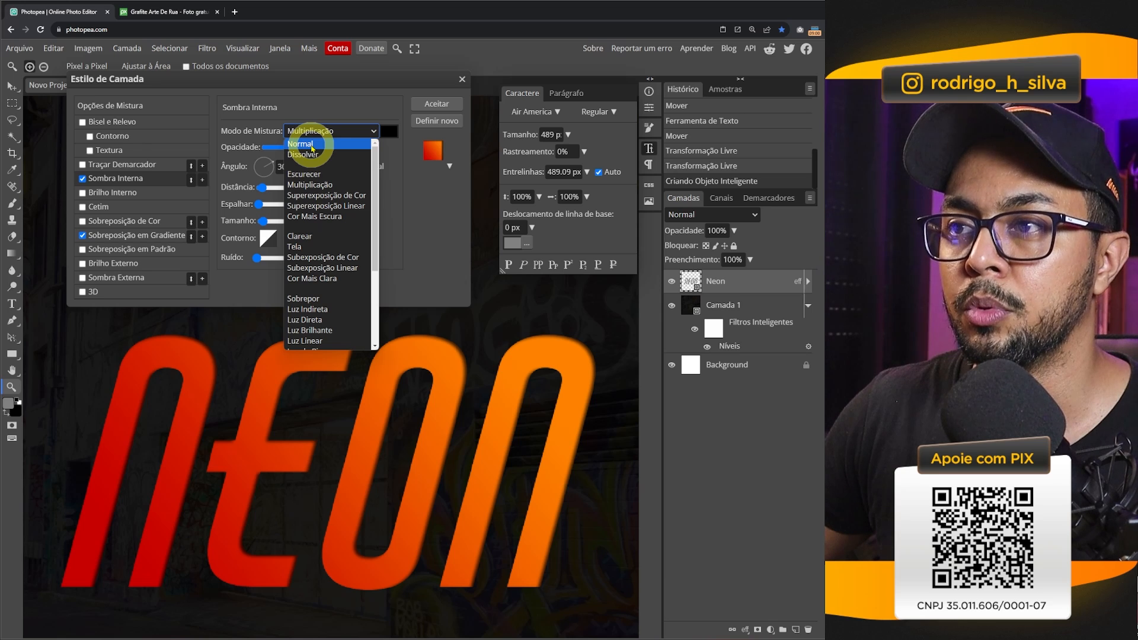
left_click(305, 145)
left_click(389, 131)
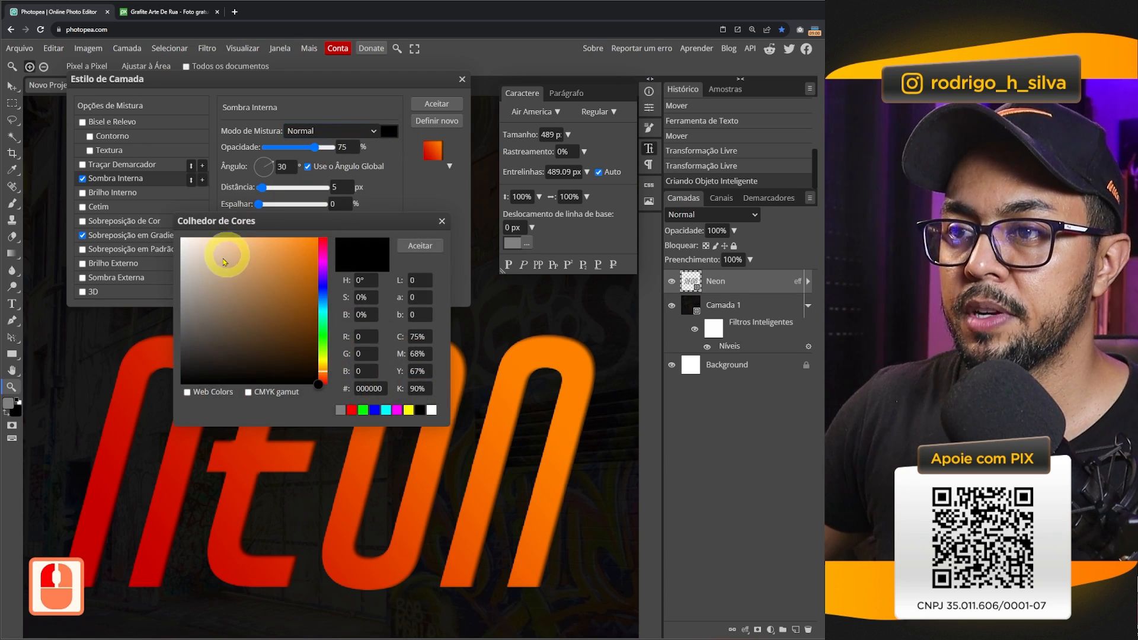
mouse_move(224, 262)
left_mouse_down()
mouse_move(198, 223)
mouse_move(175, 228)
left_mouse_up()
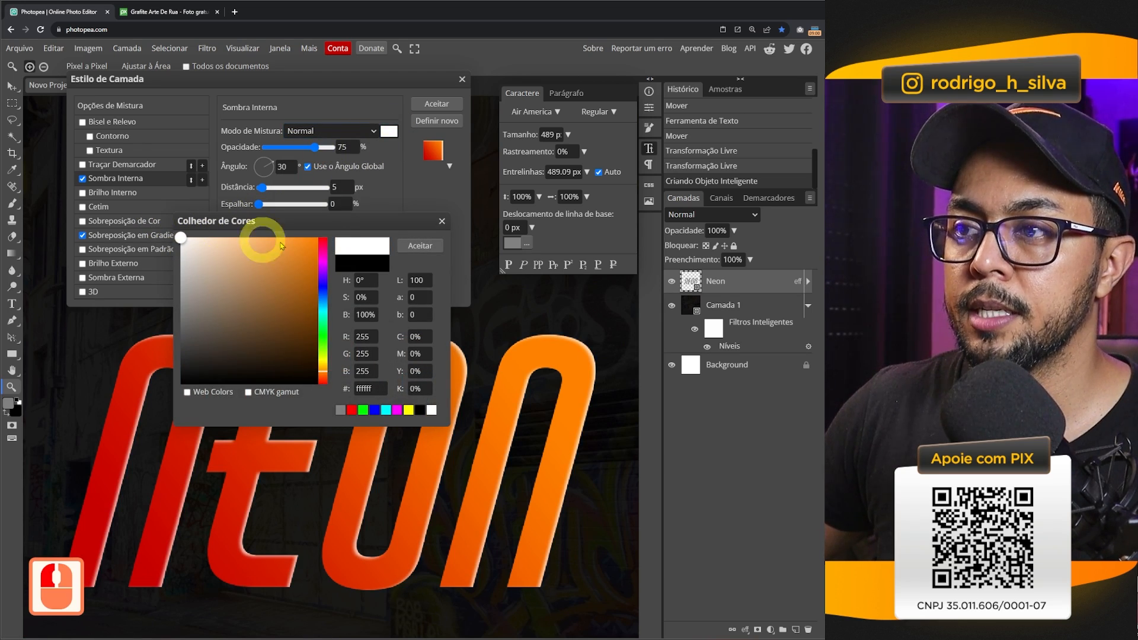
left_click(416, 251)
Set the inner shadow's size to 0 px, its distance to 4 px, and its angle to 45°.
left_click(302, 148)
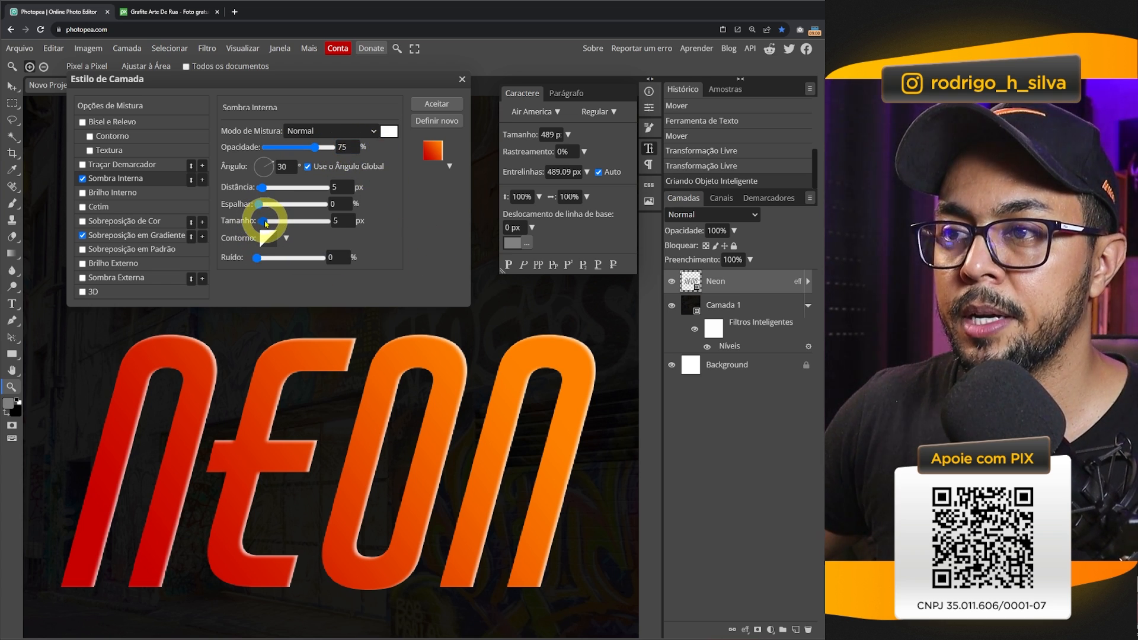
left_click_drag(265, 224, 234, 219)
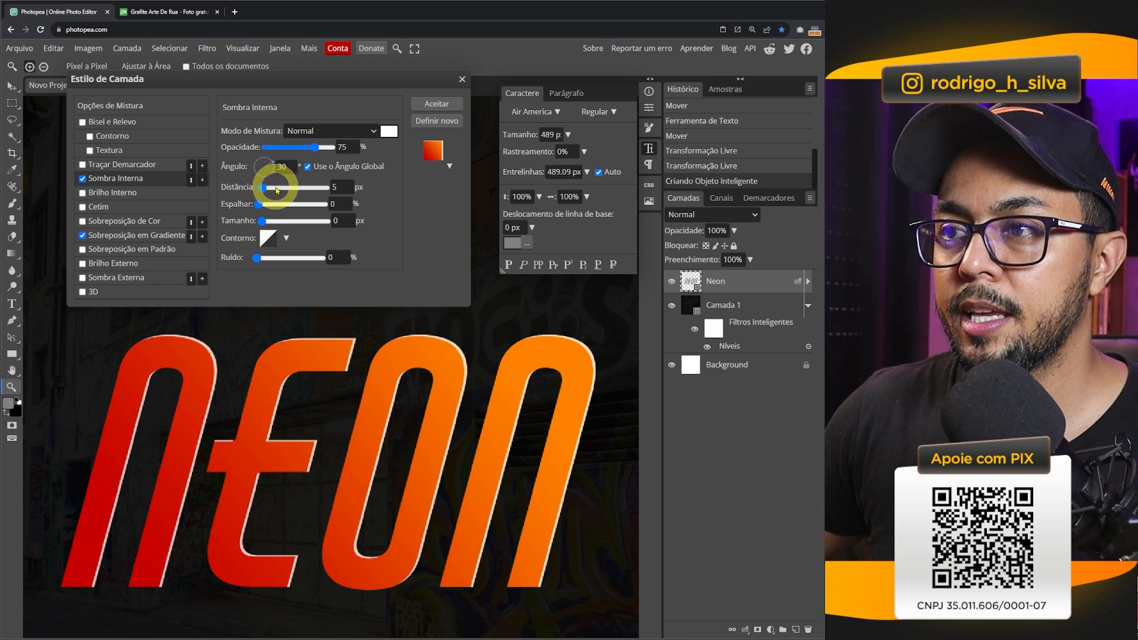
left_click(341, 187)
left_click_drag(340, 187, 314, 190)
type("4")
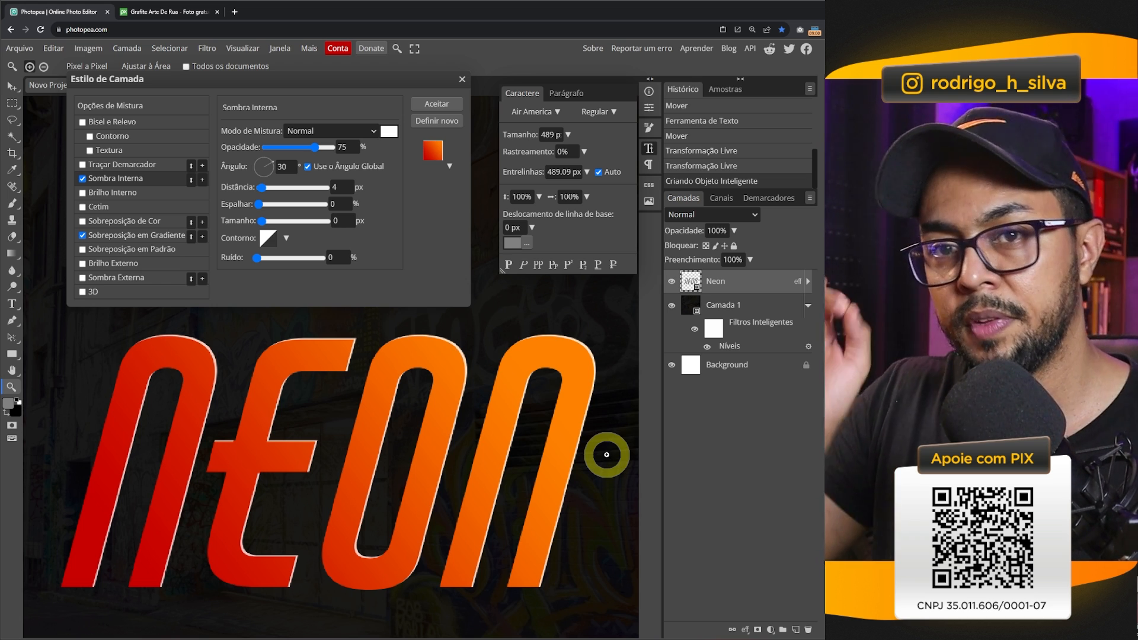
left_click(283, 166)
type("45")
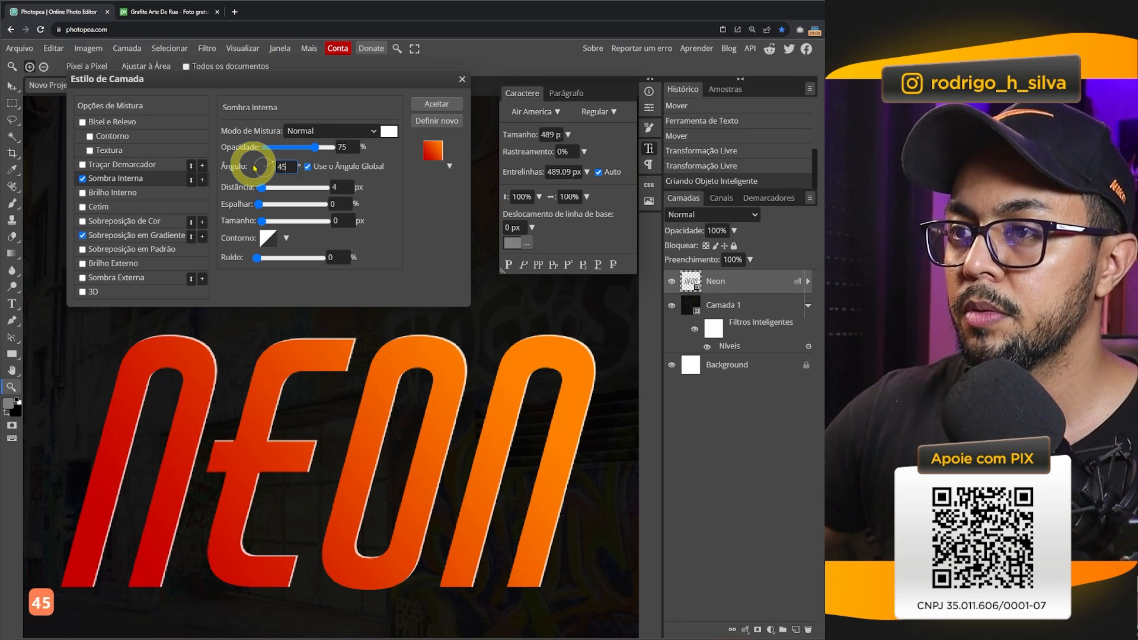
left_click(404, 226)
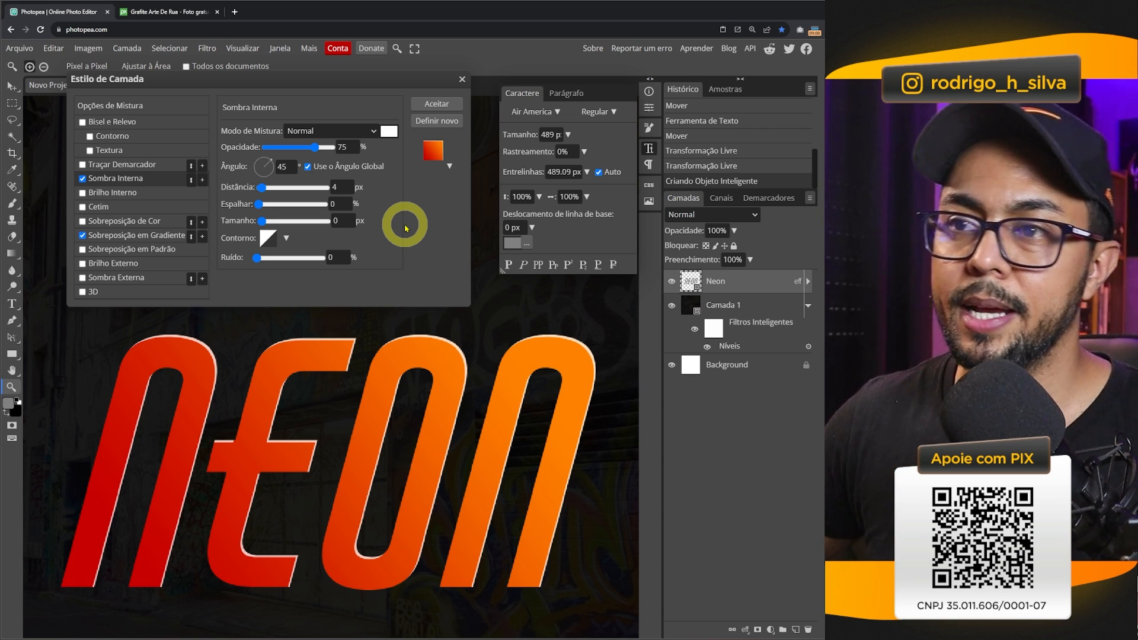
Add a second inner shadow to the "Neon" text with Overlay (Sobrepor) blend mode and 100% opacity.
left_click(203, 181)
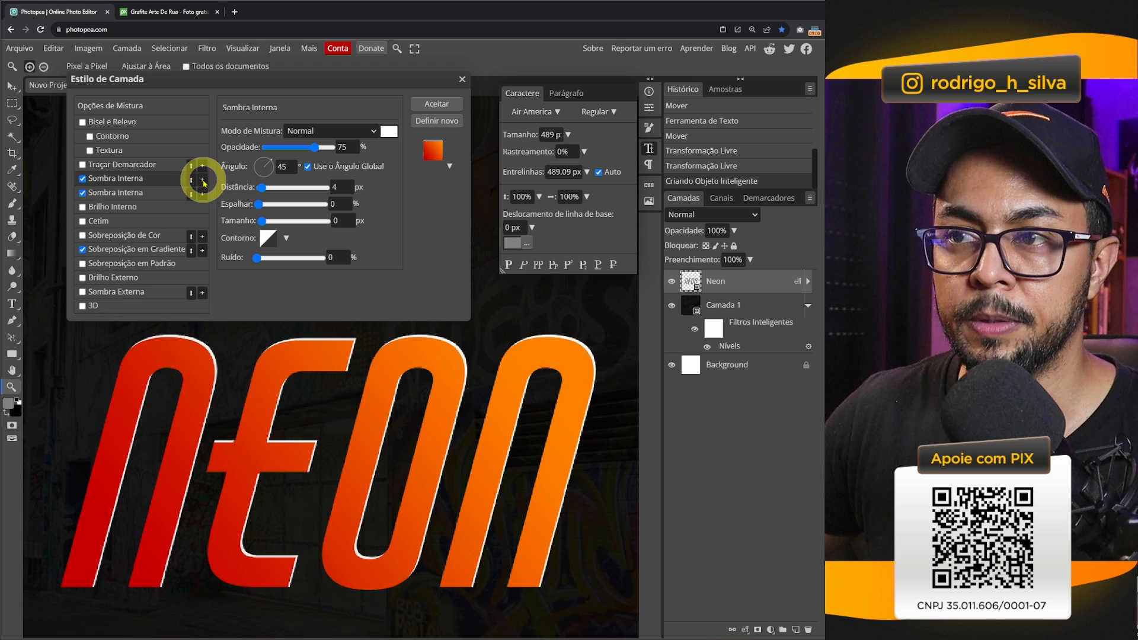
left_click(159, 196)
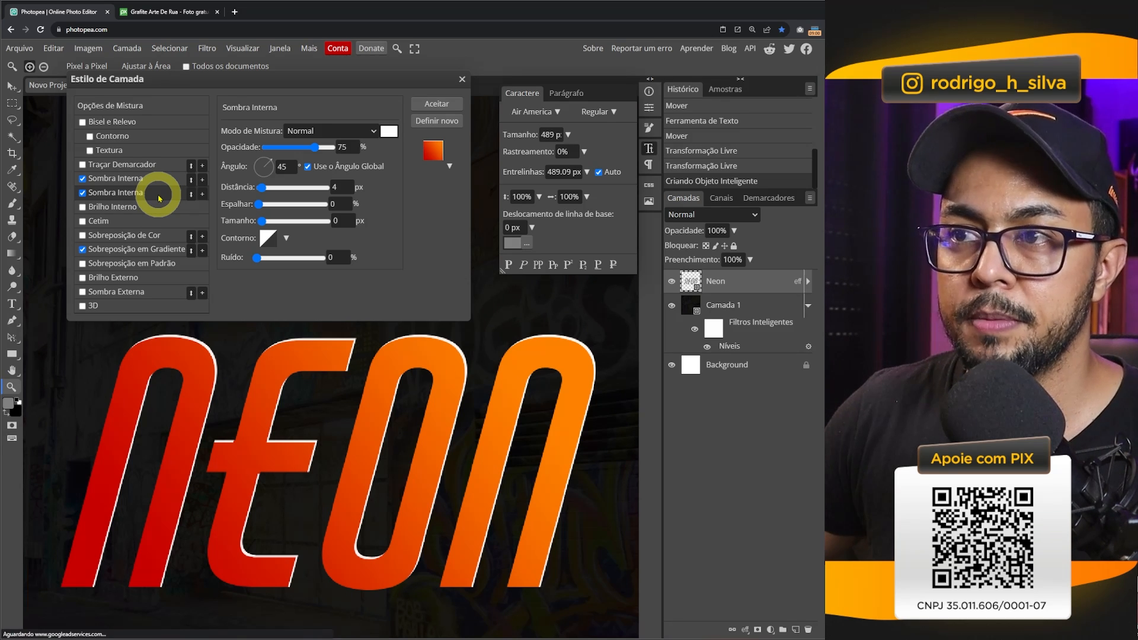
left_click(325, 131)
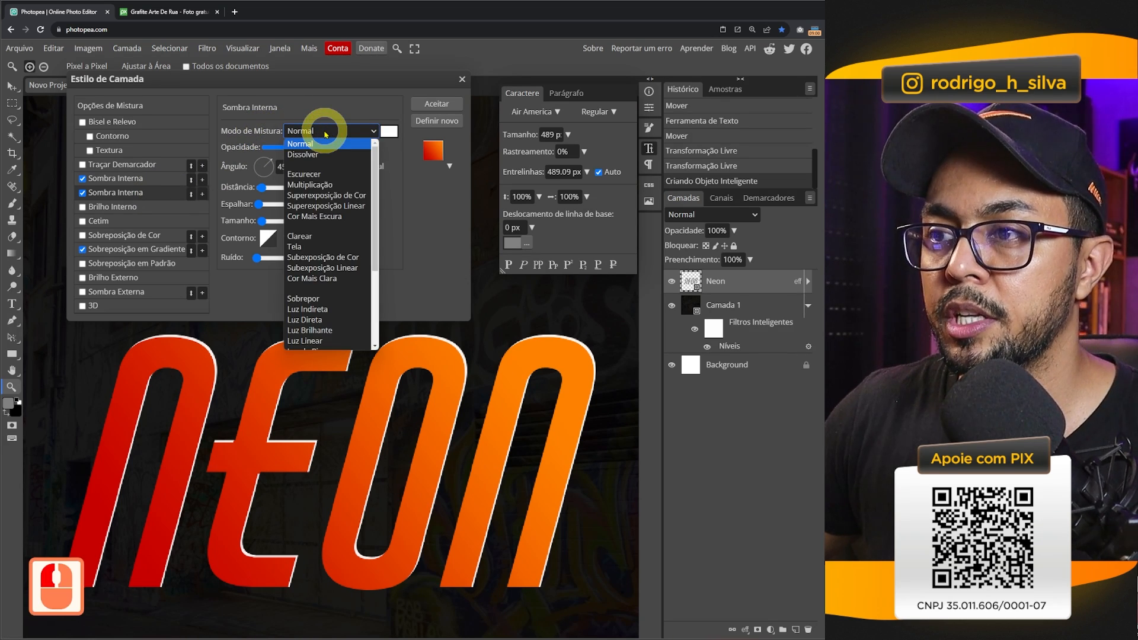
left_click(336, 300)
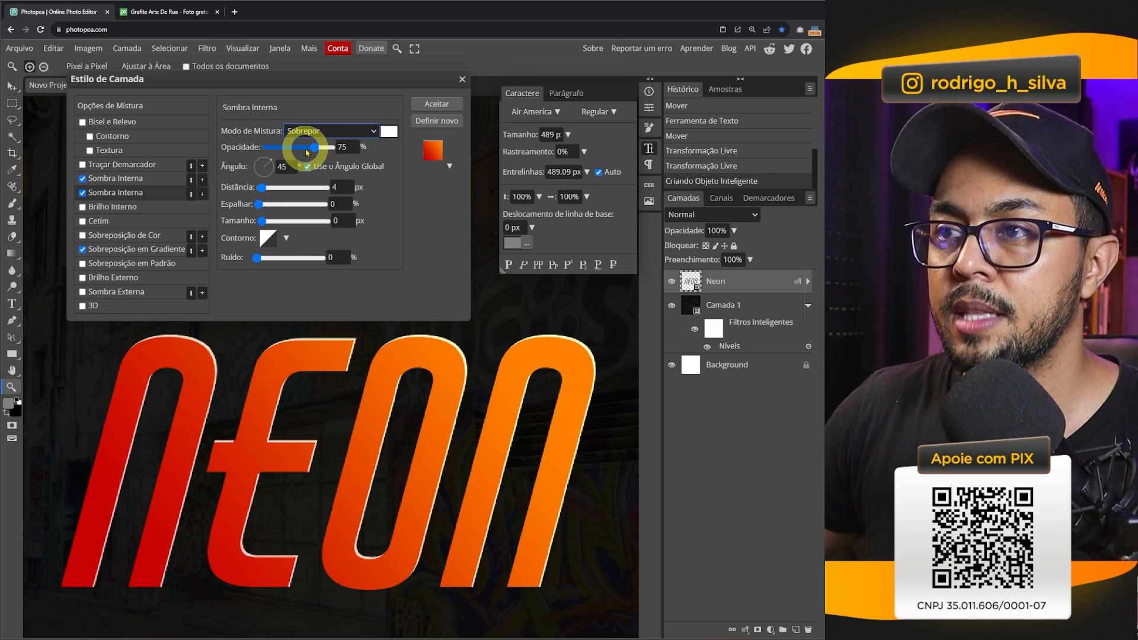
left_click_drag(318, 152, 361, 147)
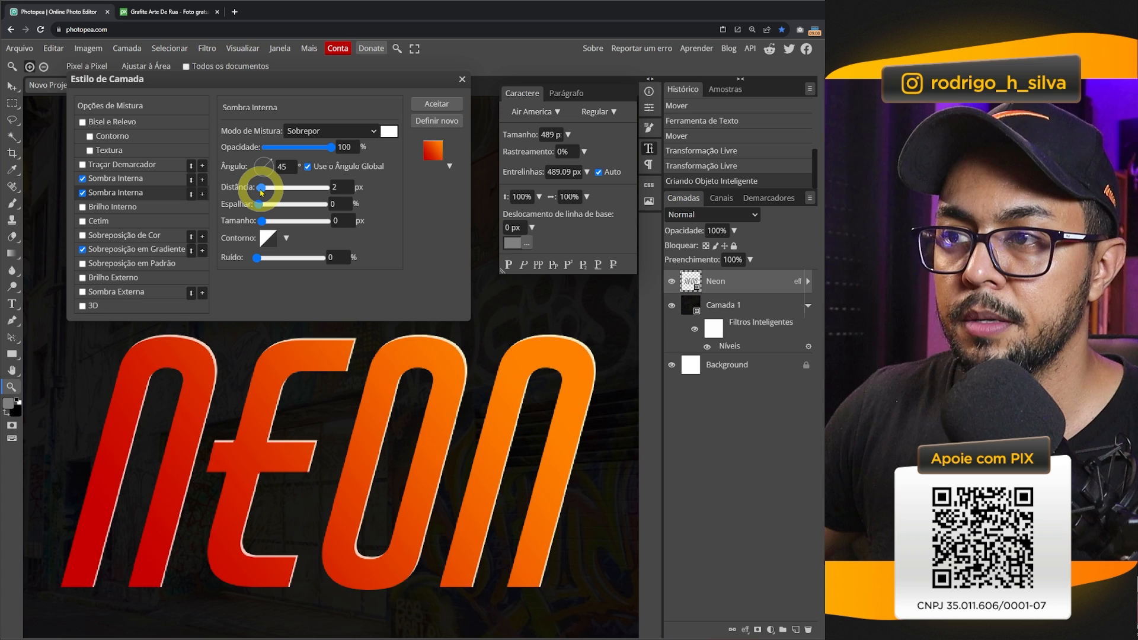
Set the second inner shadow's distance to 0 px, its spread to 10%, and its size to 20 px.
mouse_move(260, 190)
left_mouse_down()
mouse_move(249, 188)
mouse_move(267, 209)
left_mouse_up()
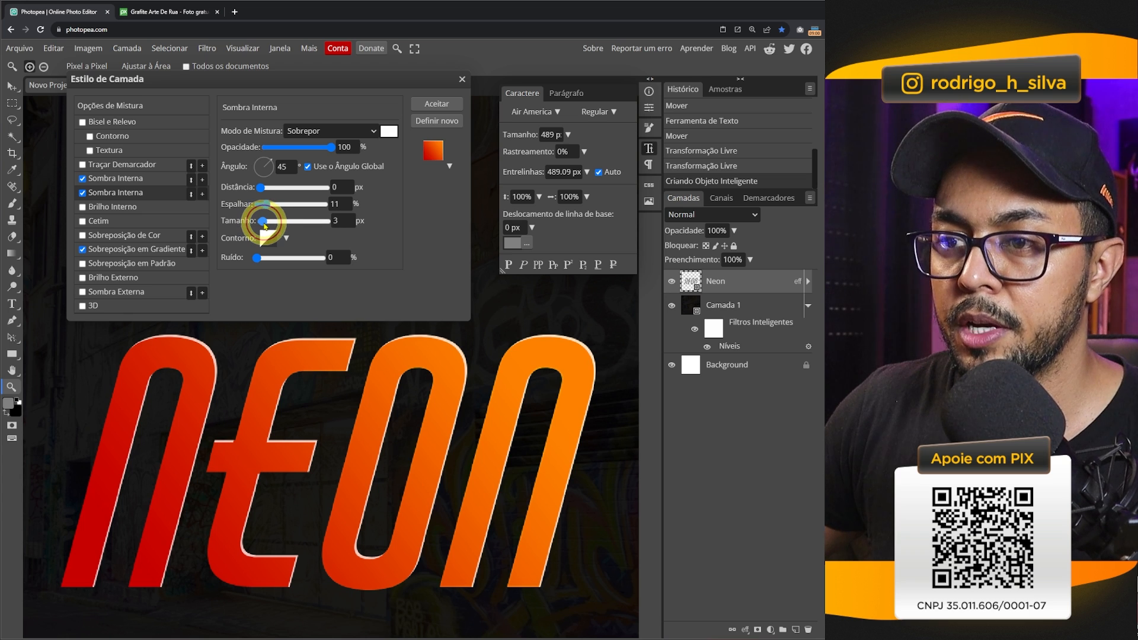
left_click_drag(264, 226, 269, 225)
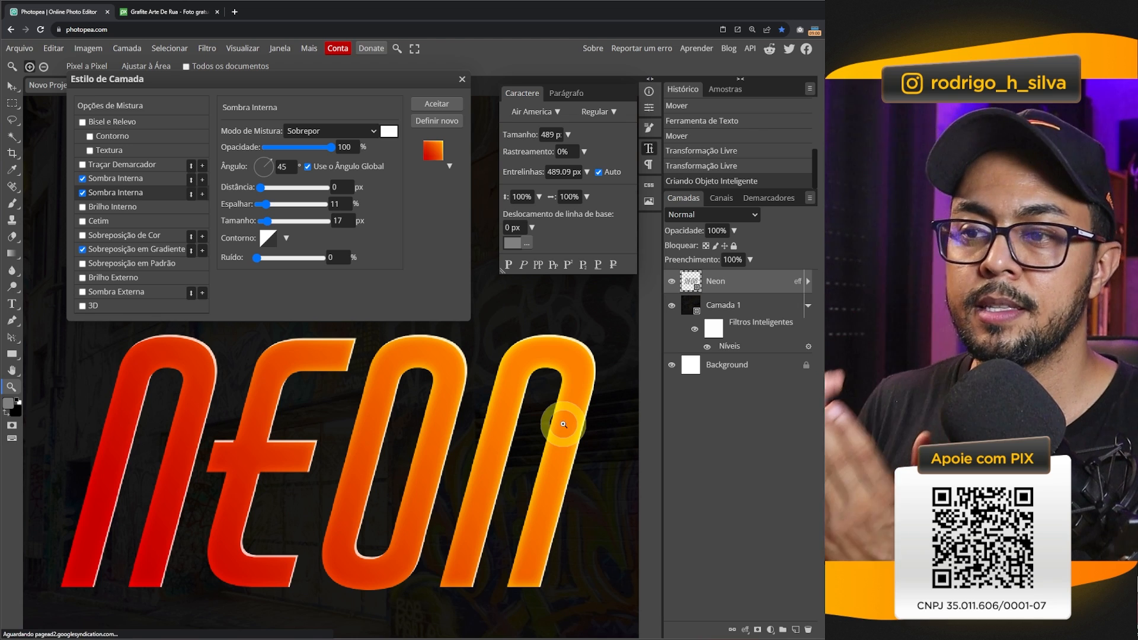
left_click_drag(266, 205, 262, 210)
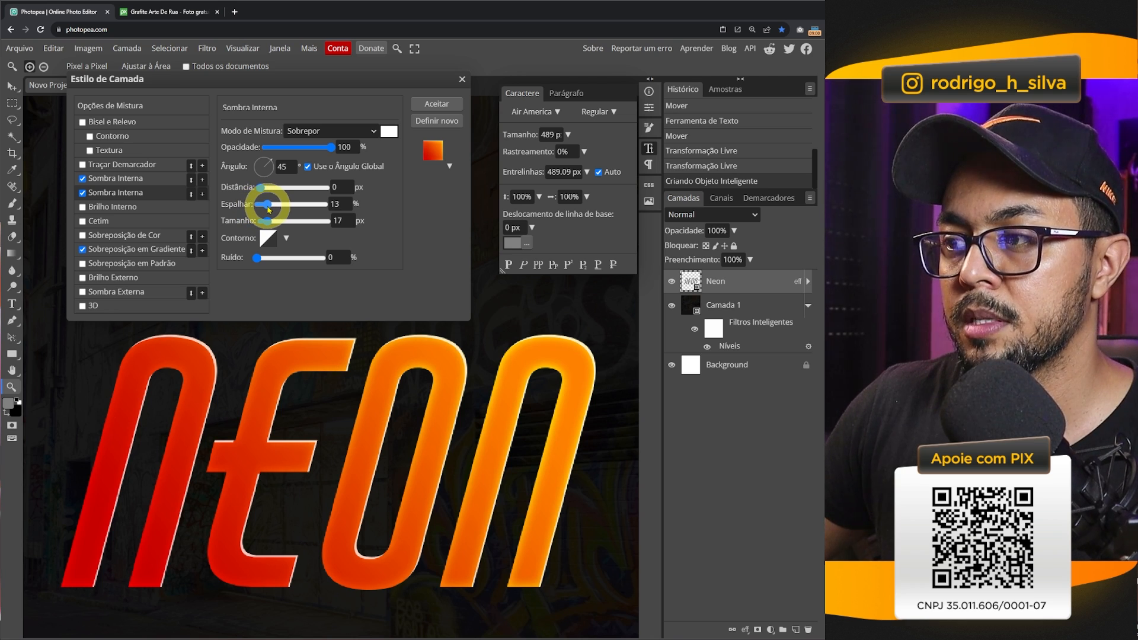
mouse_move(270, 222)
left_mouse_down()
mouse_move(274, 207)
mouse_move(254, 223)
mouse_move(277, 227)
mouse_move(268, 225)
left_mouse_up()
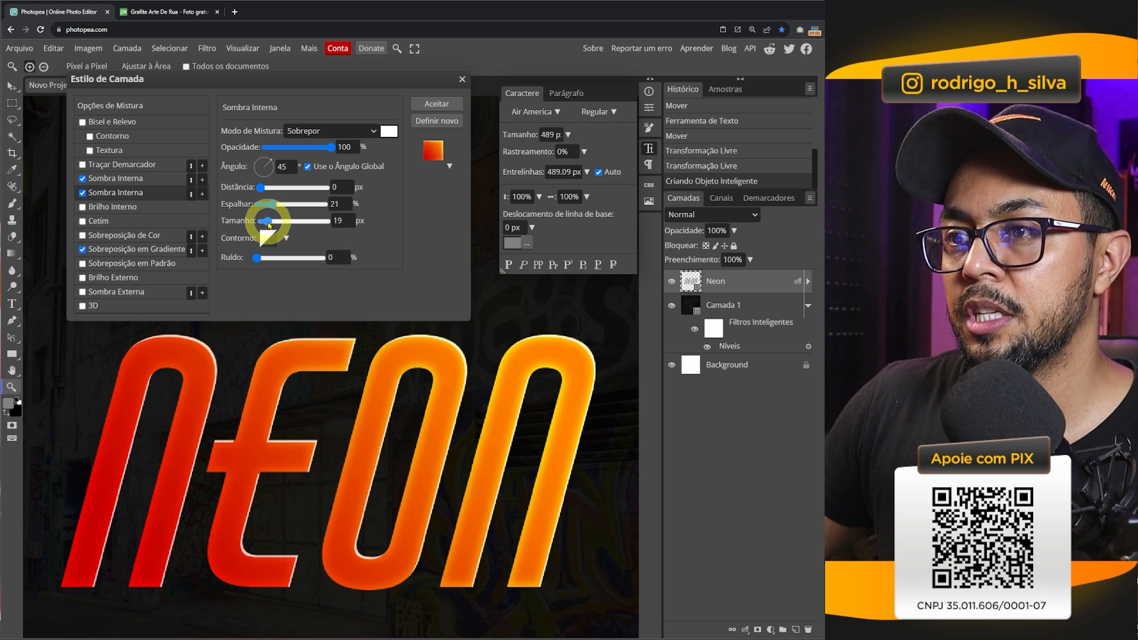
left_click_drag(269, 225, 265, 209)
left_click_drag(267, 221, 266, 207)
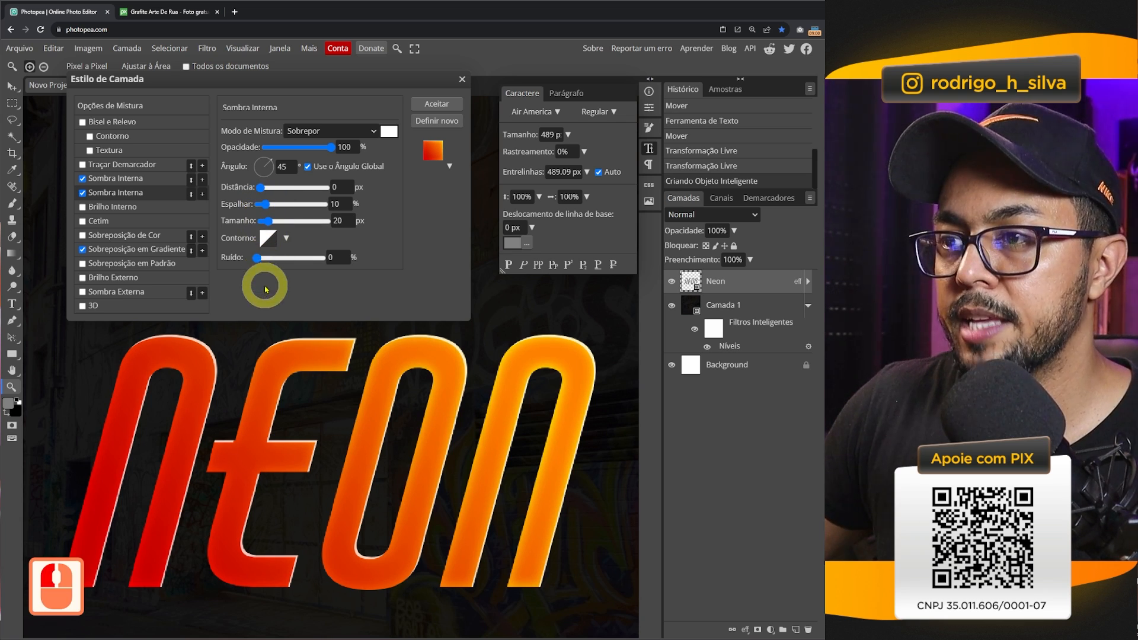
left_click(331, 258)
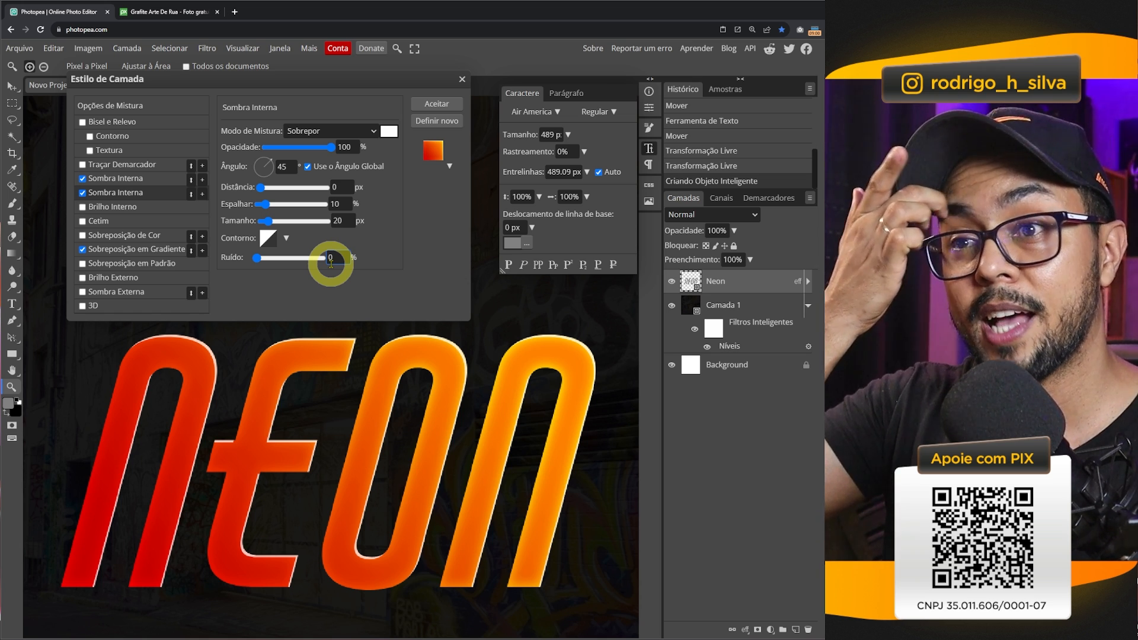
Add an inner glow to the "Neon" text and set its color to white.
left_click(158, 212)
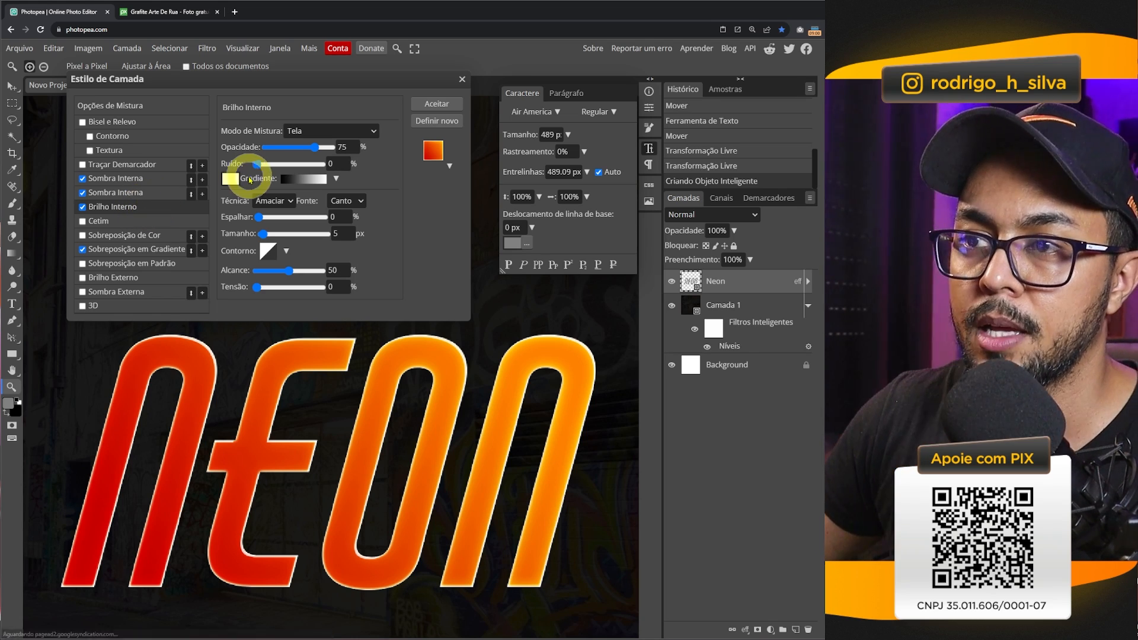
left_click(225, 179)
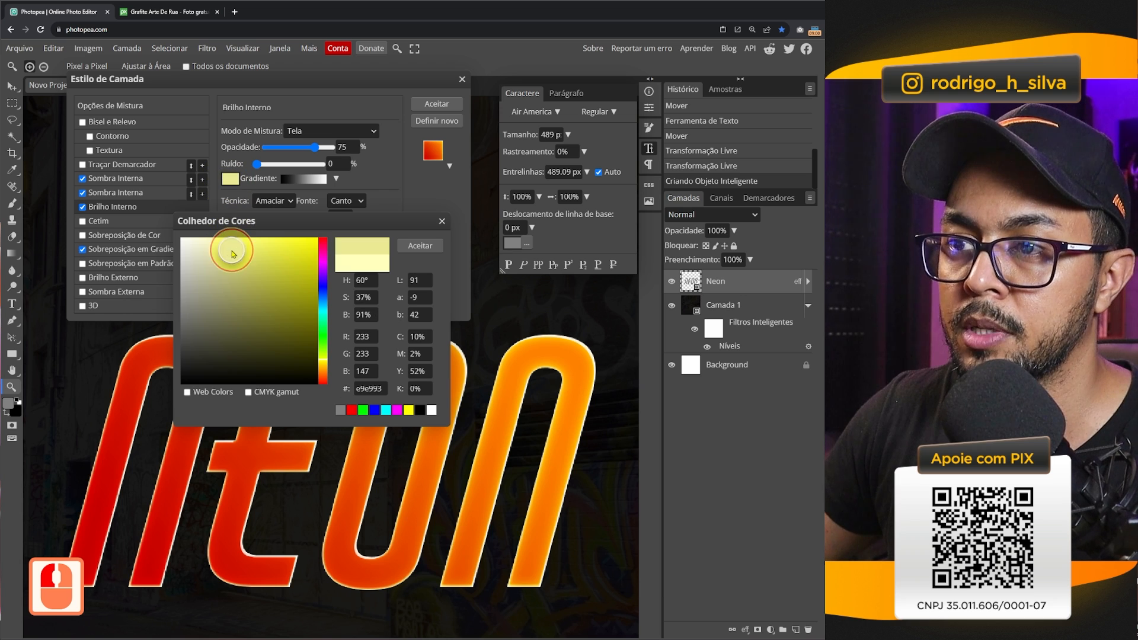
left_click_drag(229, 247, 162, 223)
left_click(422, 248)
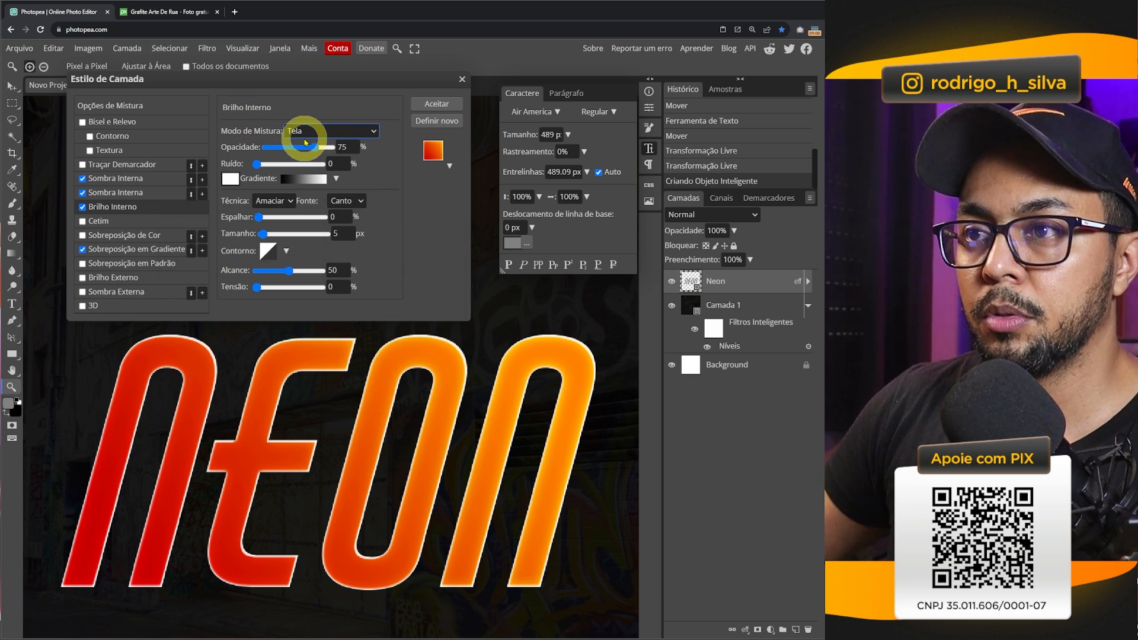
Set the inner glow's source to Center (Centro), its spread to 30%, and its size to 32 px.
left_click(361, 202)
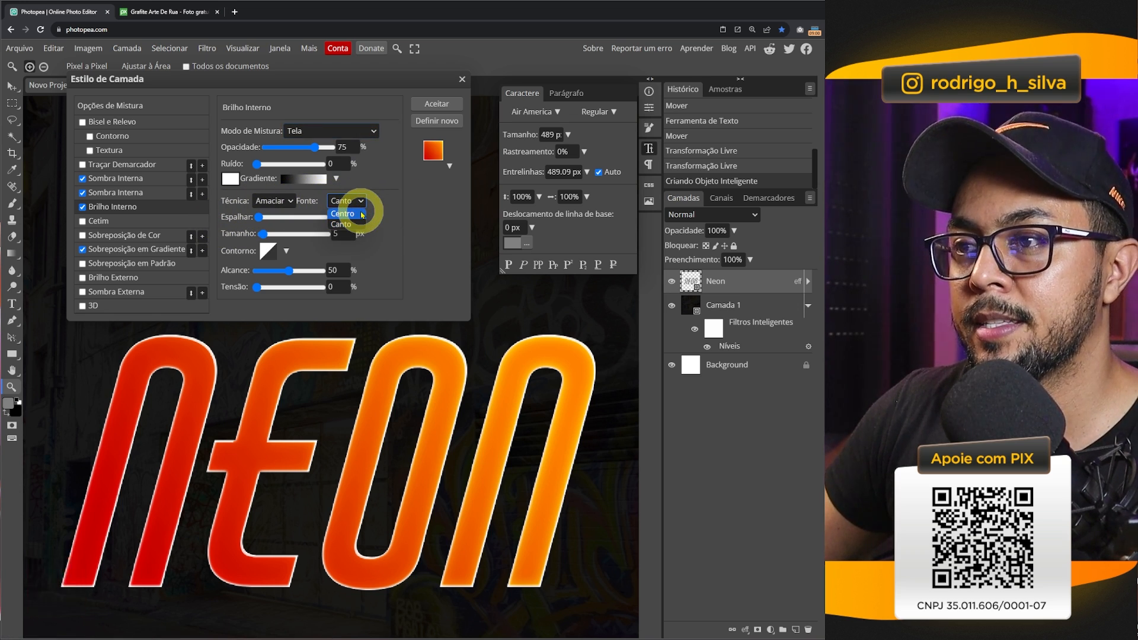
left_click(362, 214)
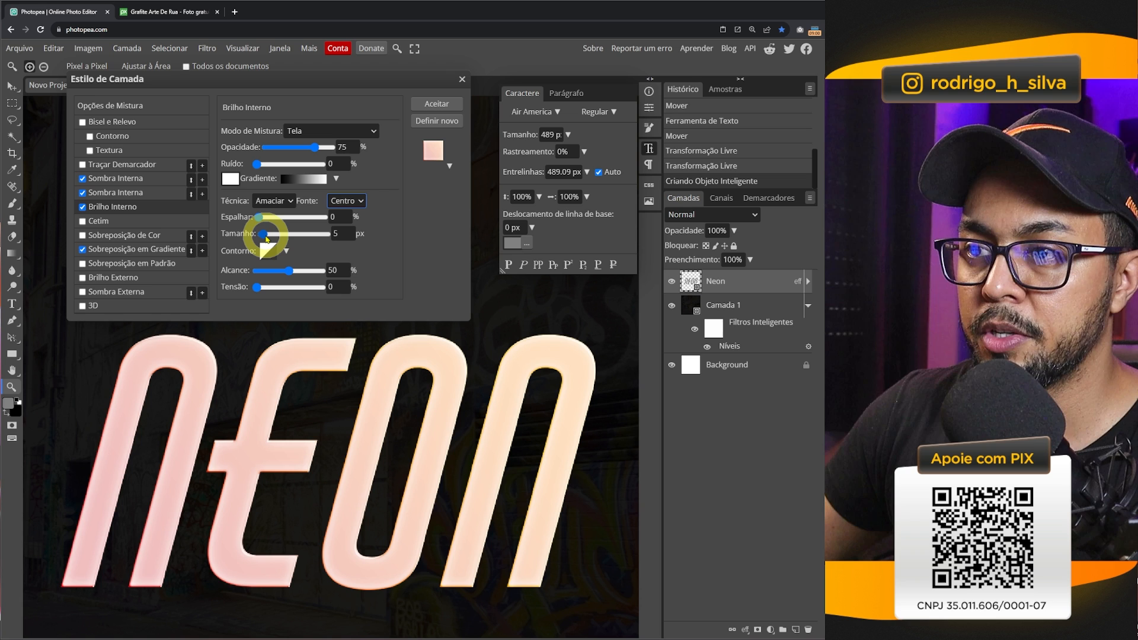
mouse_move(262, 237)
left_mouse_down()
mouse_move(287, 239)
mouse_move(269, 221)
mouse_move(289, 242)
mouse_move(272, 239)
left_mouse_up()
mouse_move(274, 238)
left_mouse_down()
mouse_move(278, 216)
mouse_move(272, 234)
left_mouse_up()
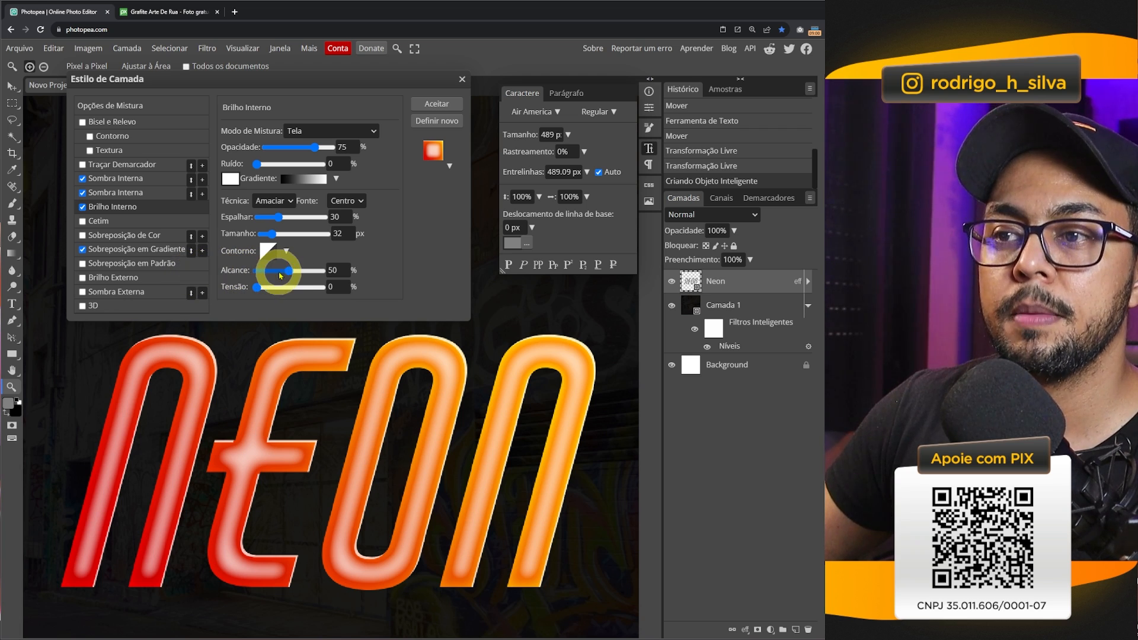
Set the inner glow's range to 24% and its opacity to 75%.
left_click_drag(288, 271, 275, 274)
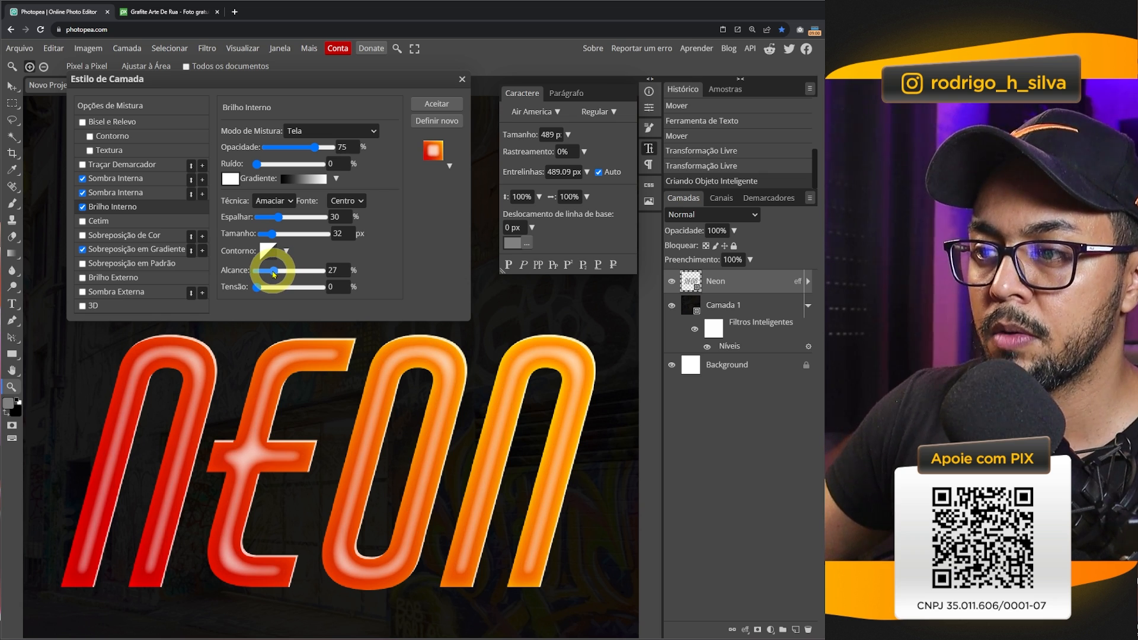
left_click_drag(274, 274, 271, 274)
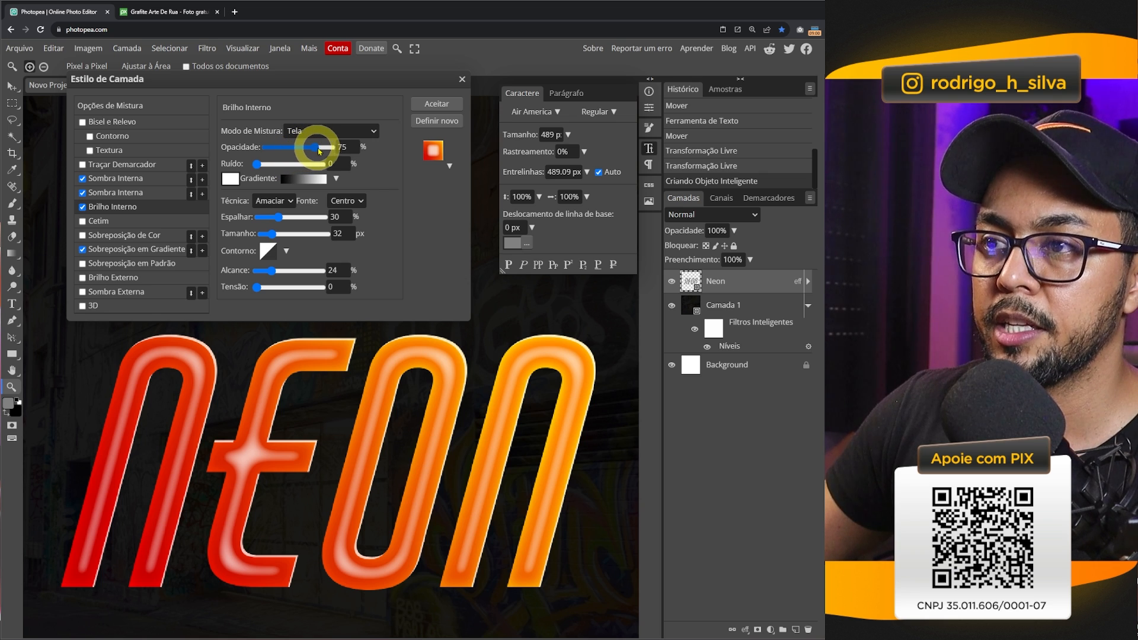
mouse_move(320, 151)
left_mouse_down()
mouse_move(352, 152)
mouse_move(254, 149)
mouse_move(315, 150)
left_mouse_up()
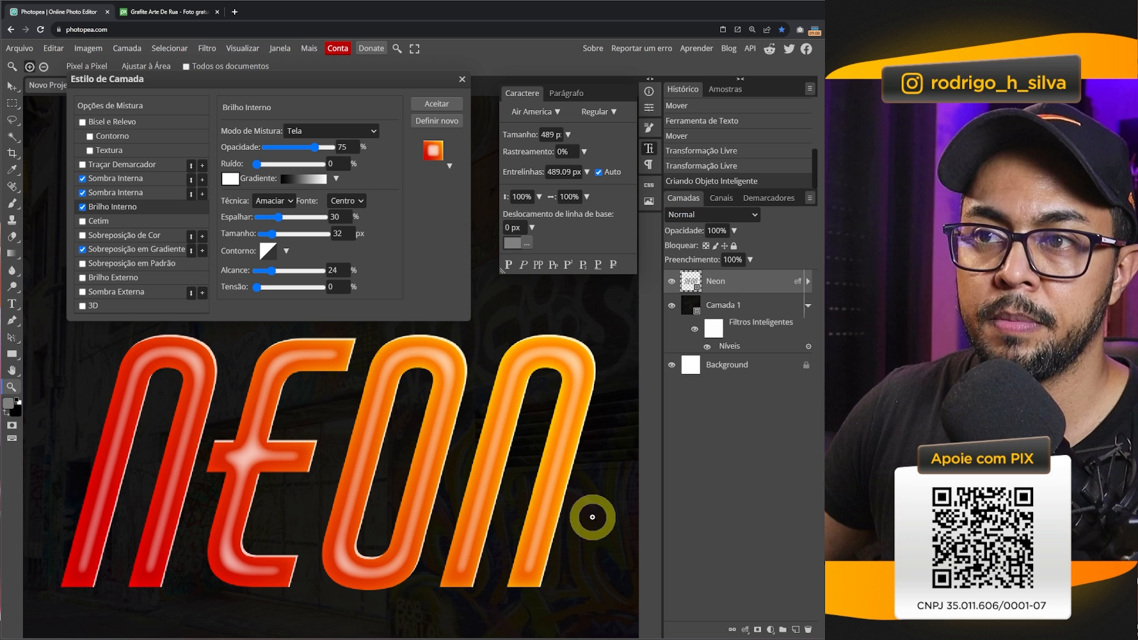
Add a satin effect to the "Neon" text with Screen (Tela) blend mode and white as its color.
left_click(96, 223)
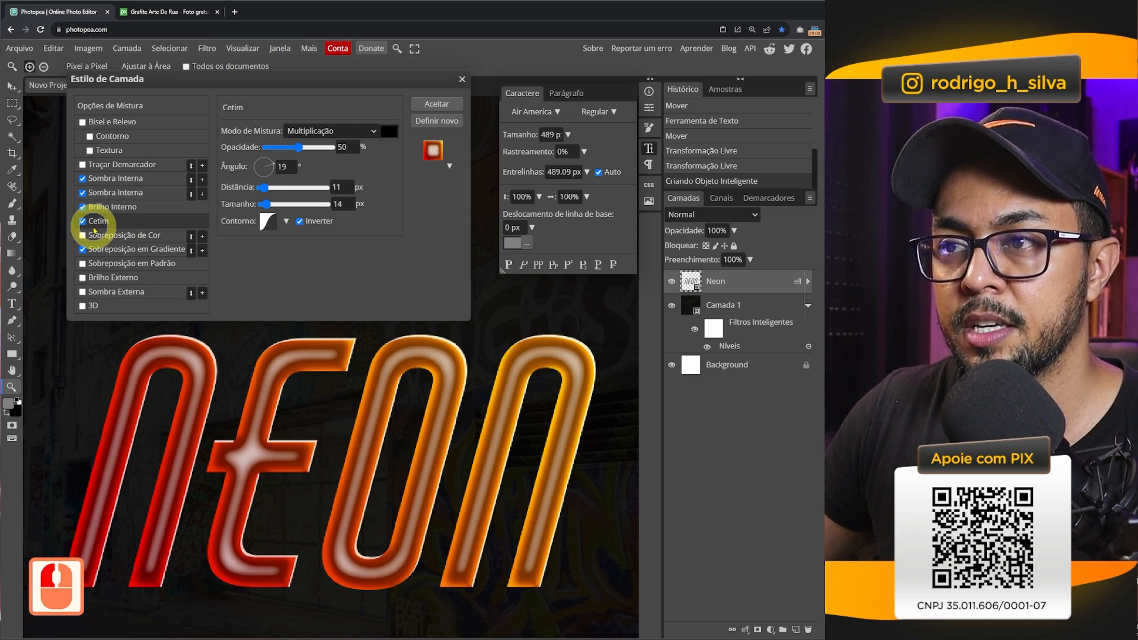
left_click(327, 132)
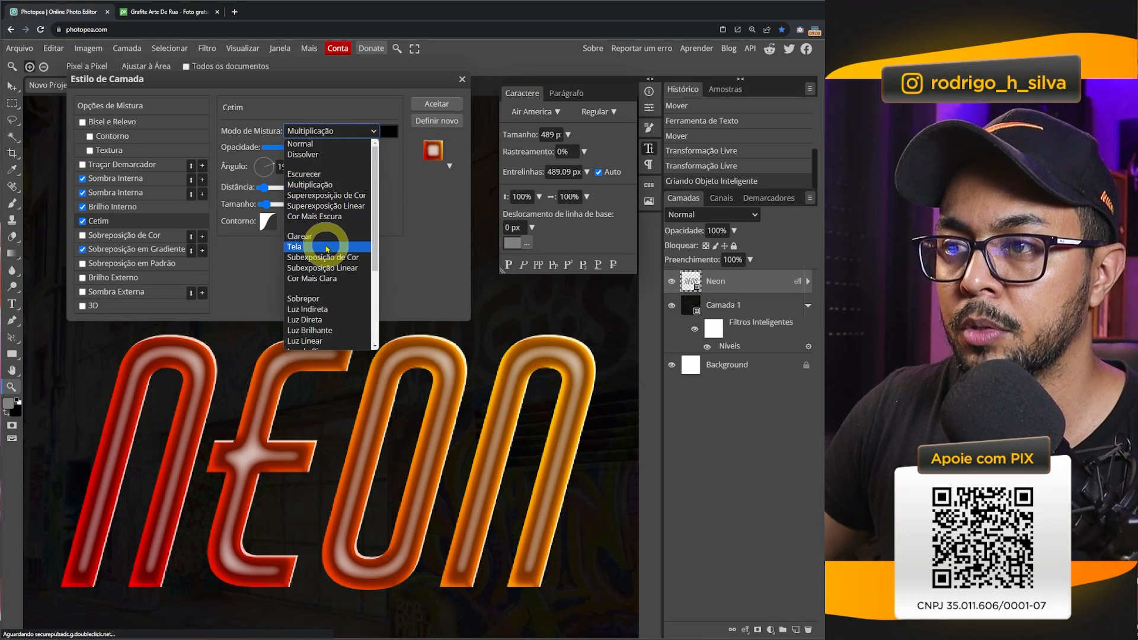
left_click(327, 247)
left_click(389, 131)
left_click_drag(213, 278, 165, 218)
left_click(420, 247)
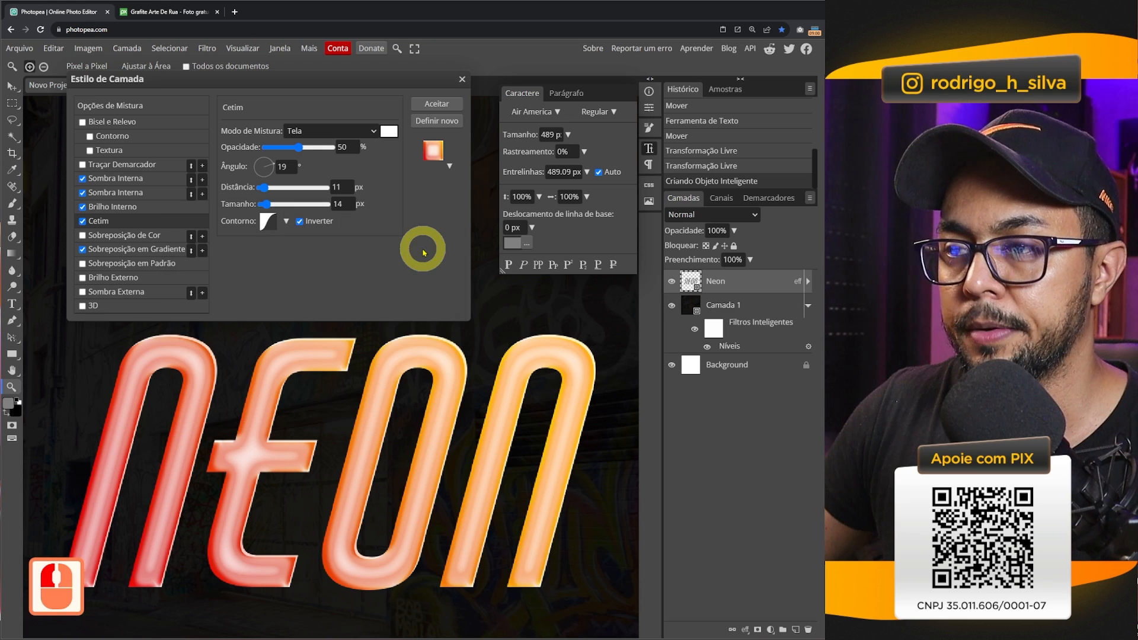
Set the satin effect's size to 16 px and its distance to 31 px.
left_click(267, 204)
mouse_move(264, 209)
left_mouse_down()
mouse_move(264, 191)
mouse_move(276, 191)
mouse_move(267, 206)
left_mouse_up()
left_click(260, 195)
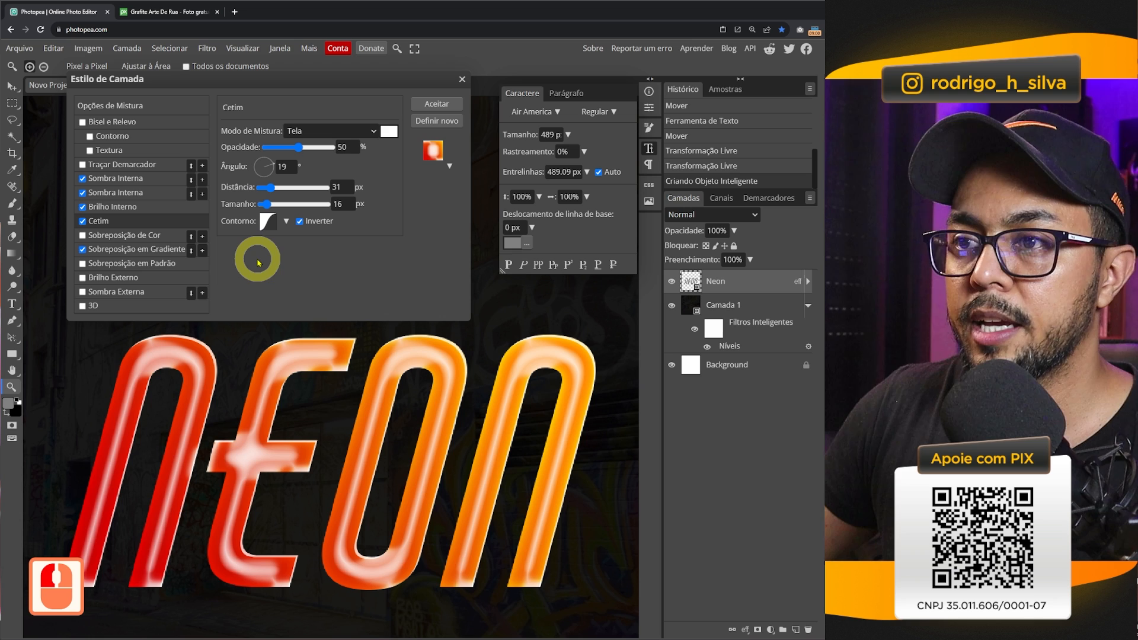
Try several contour presets on the satin effect and apply the double-peaked one.
left_click(286, 221)
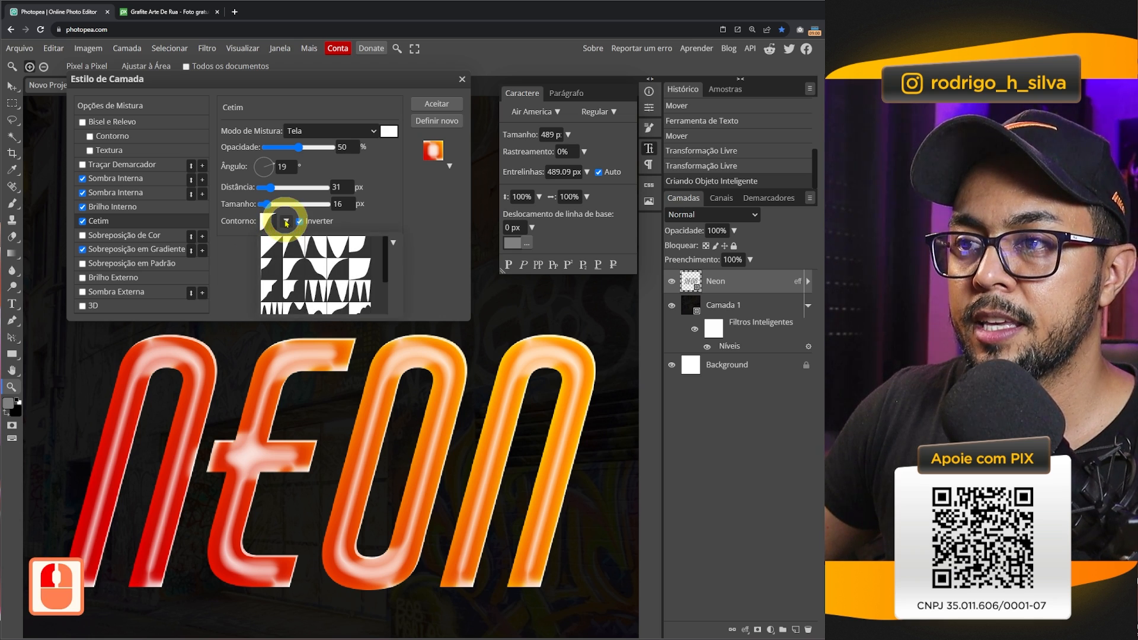
left_click(312, 297)
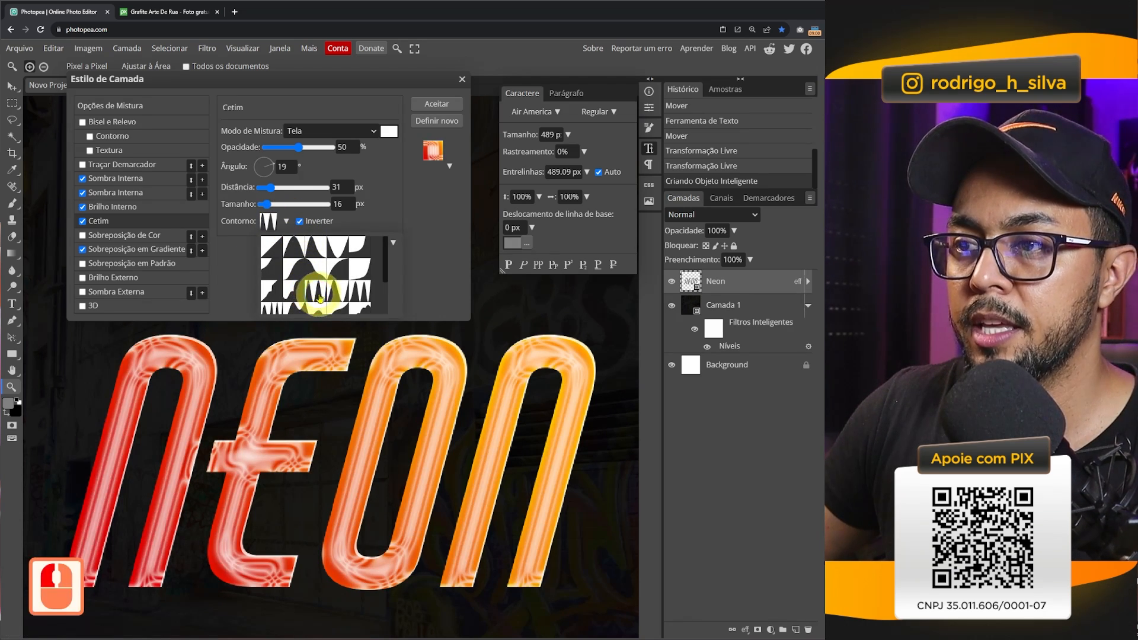
left_click(339, 298)
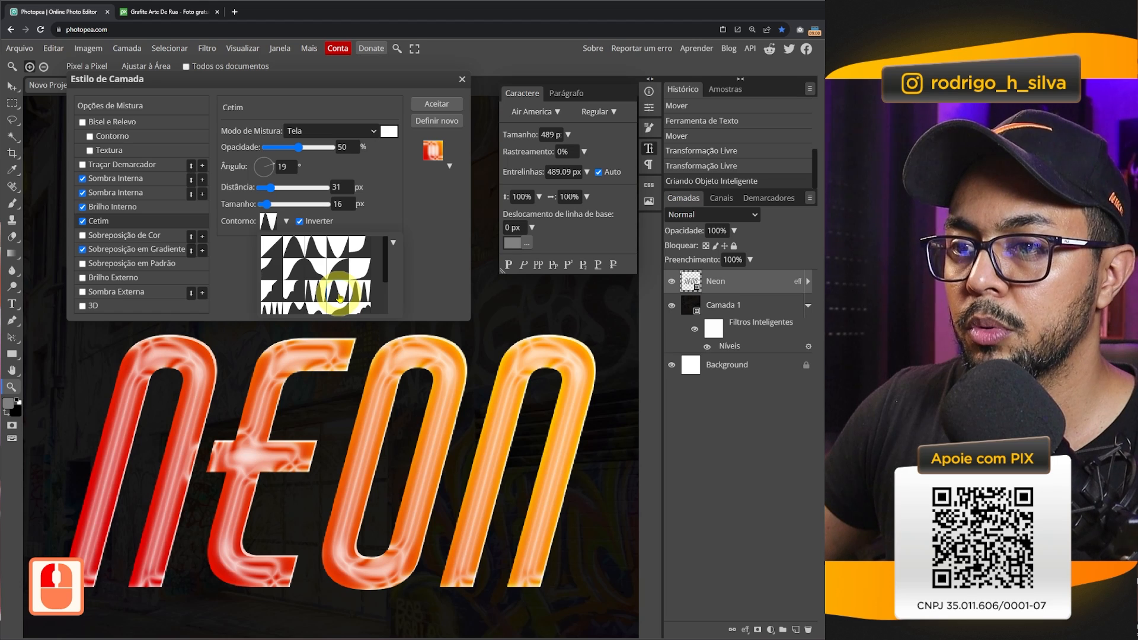
scroll(339, 298, "down", 2)
left_click(319, 289)
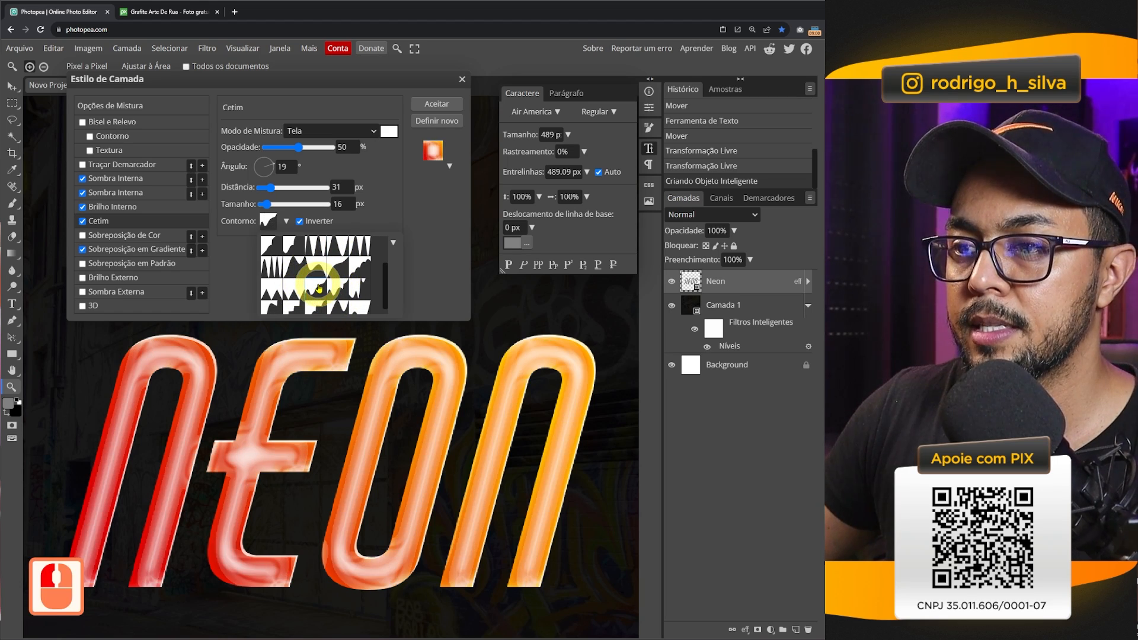
left_click(291, 269)
scroll(300, 279, "down", 2)
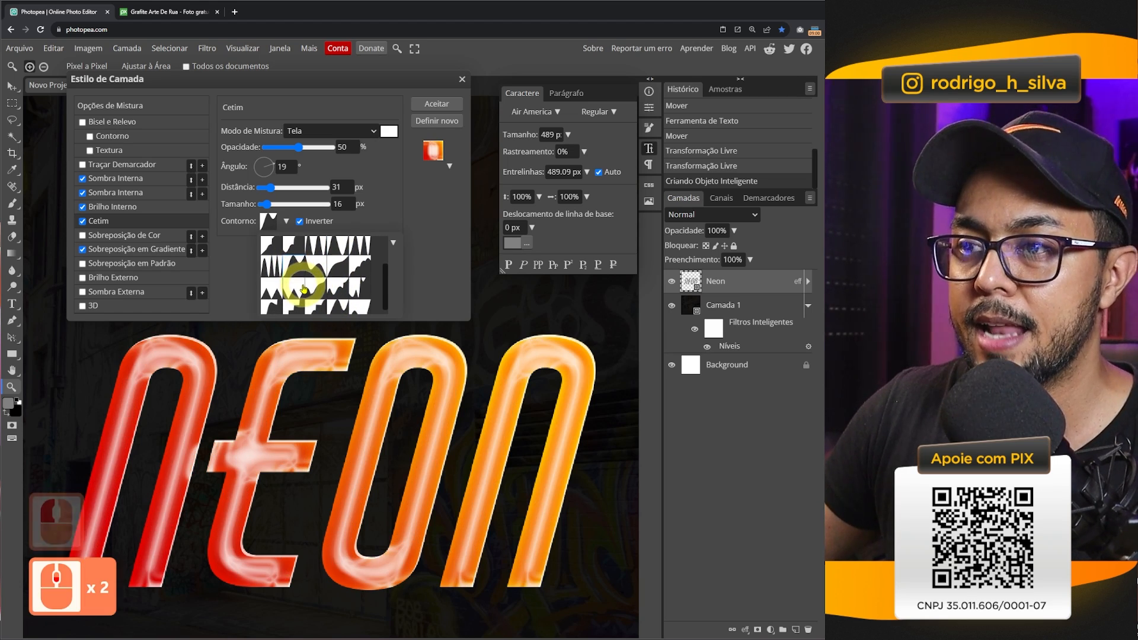
left_click(272, 302)
left_click(355, 308)
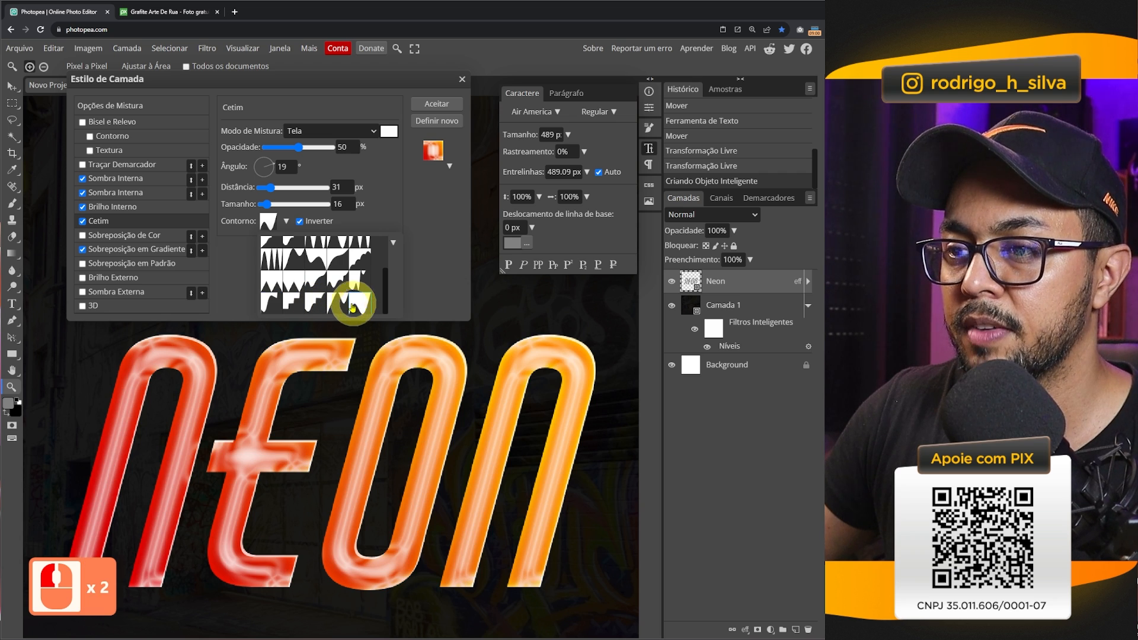
left_click(284, 298)
scroll(300, 249, "up", 3)
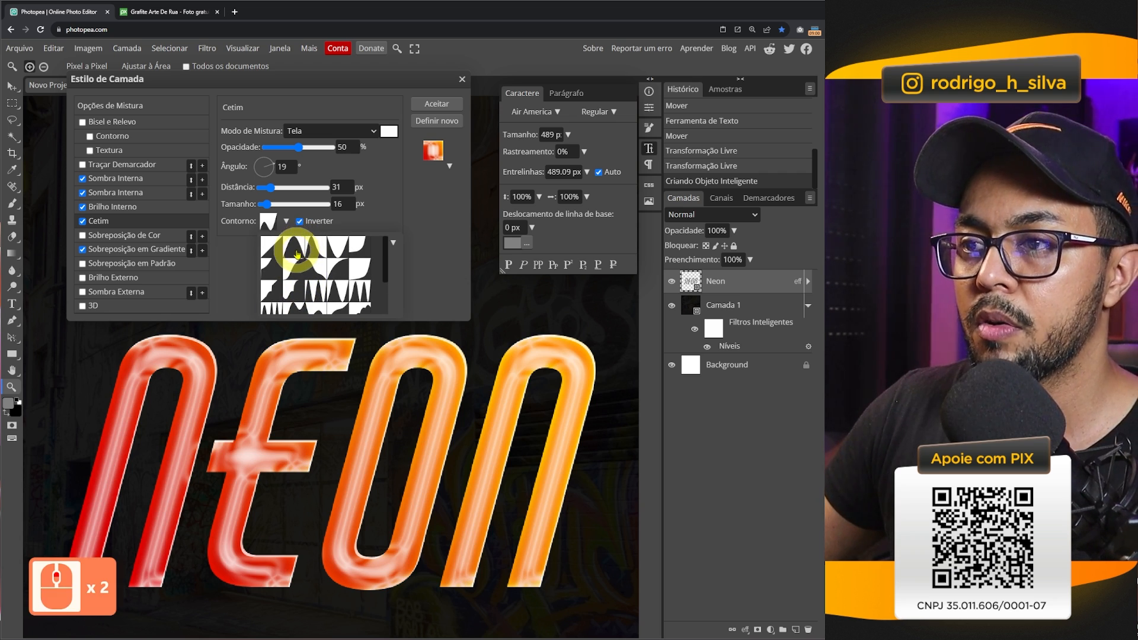
left_click(295, 246)
left_click(313, 245)
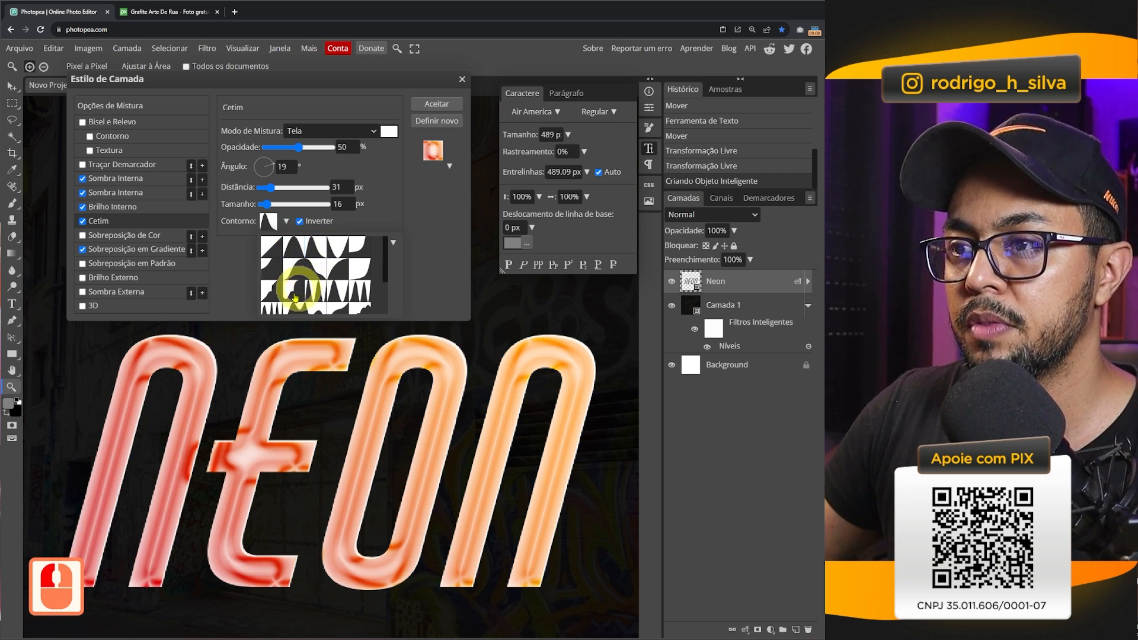
left_click(294, 296)
left_click(407, 221)
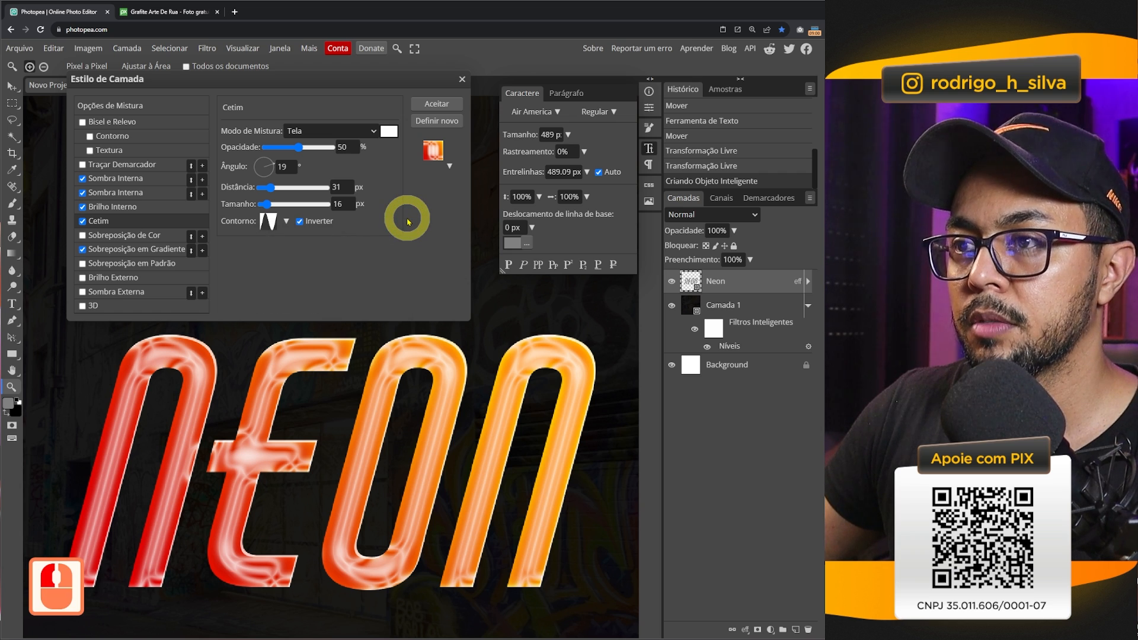
Change the satin effect's blend mode to Overlay (Sobrepor).
left_click(321, 136)
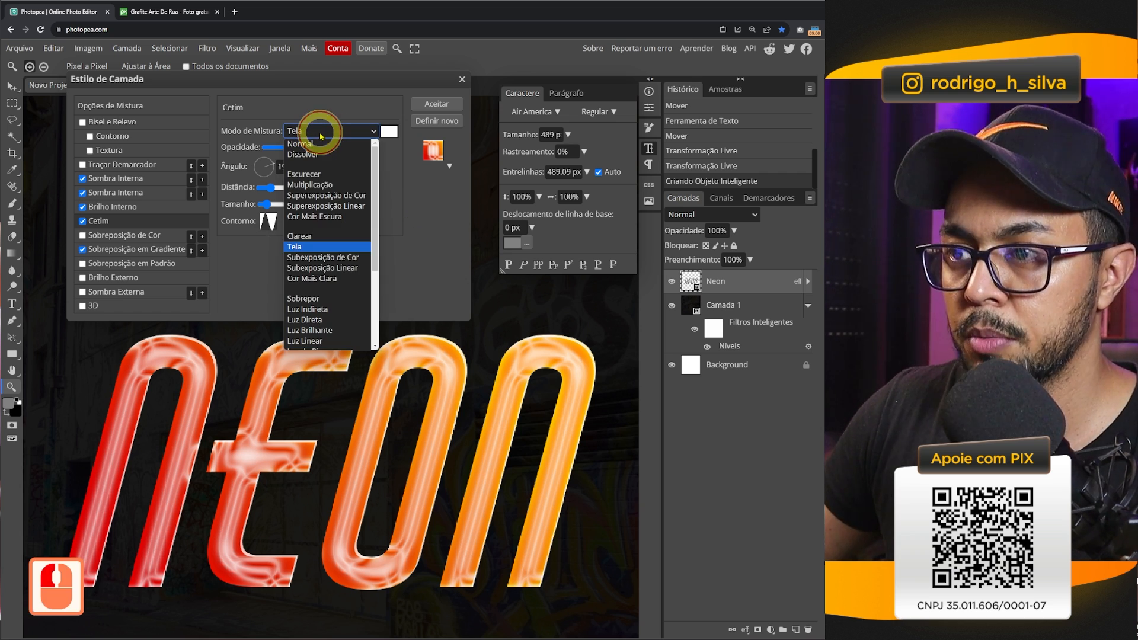
left_click(310, 300)
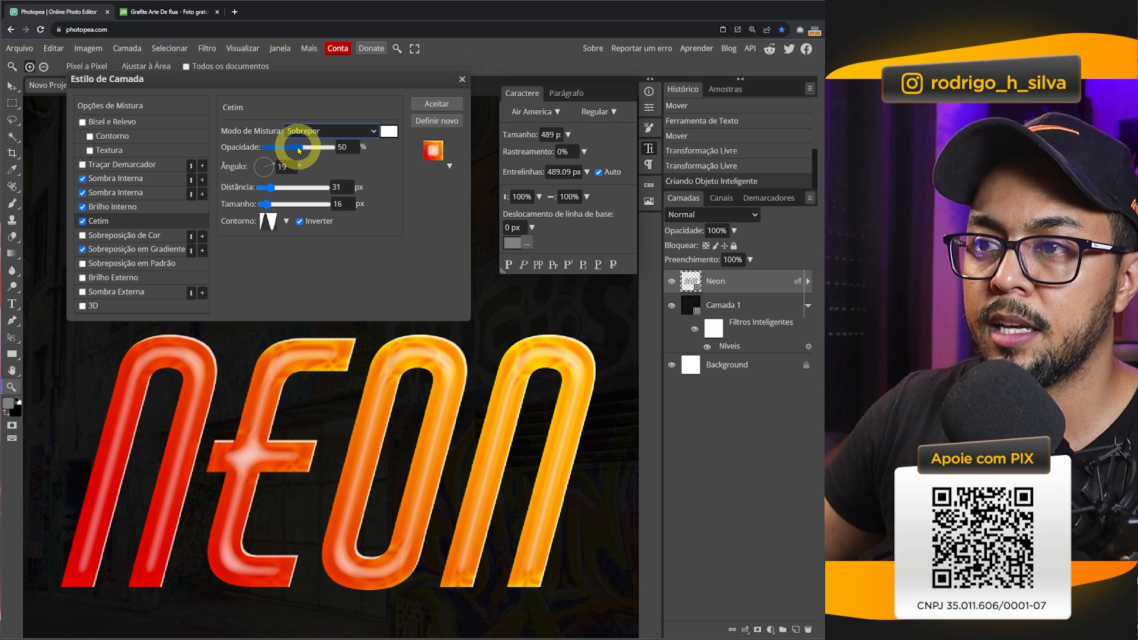
Set the satin effect to 49% opacity and a -77° angle, and the inner glow to 95% opacity, then accept the style.
mouse_move(300, 149)
left_mouse_down()
mouse_move(344, 146)
mouse_move(251, 147)
mouse_move(303, 153)
left_mouse_up()
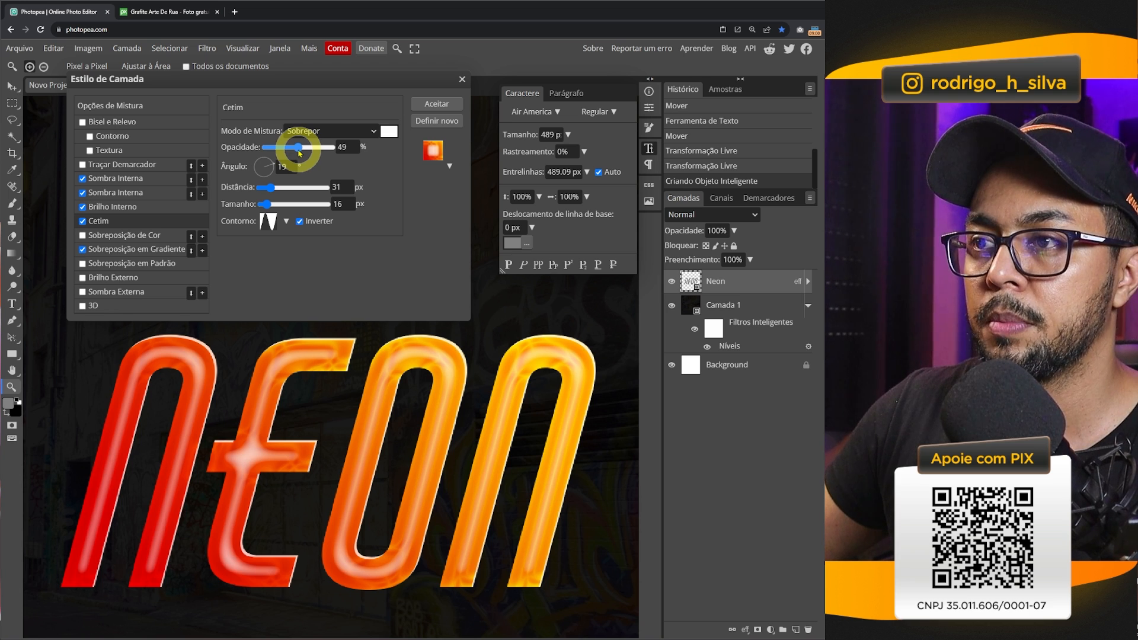
left_click_drag(272, 163, 269, 185)
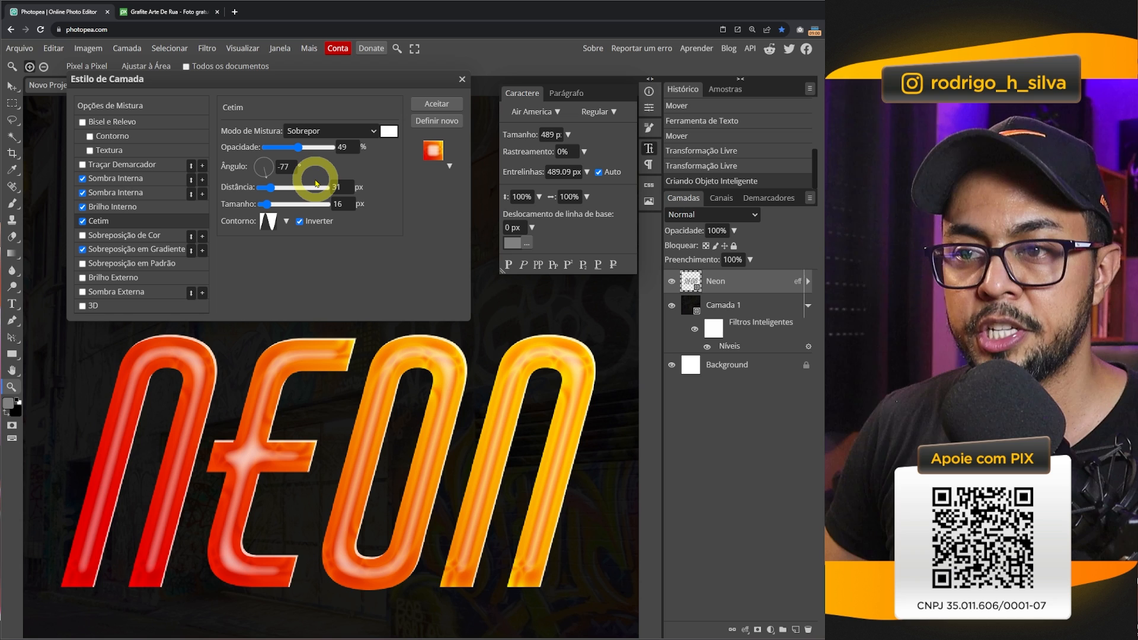
left_click(118, 206)
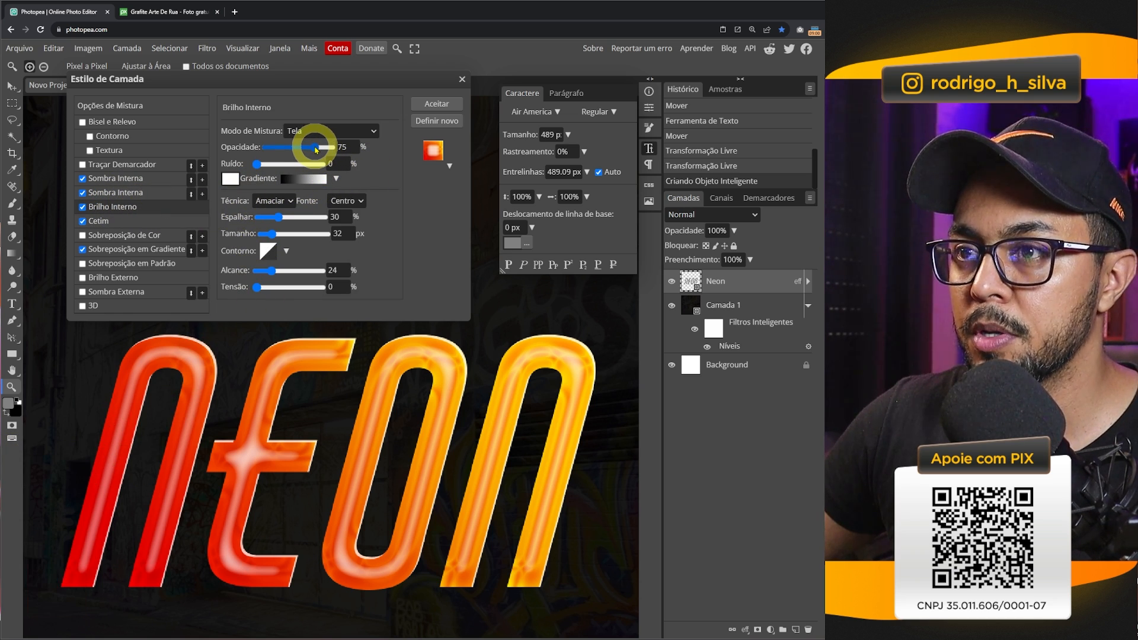
left_click_drag(316, 150, 330, 150)
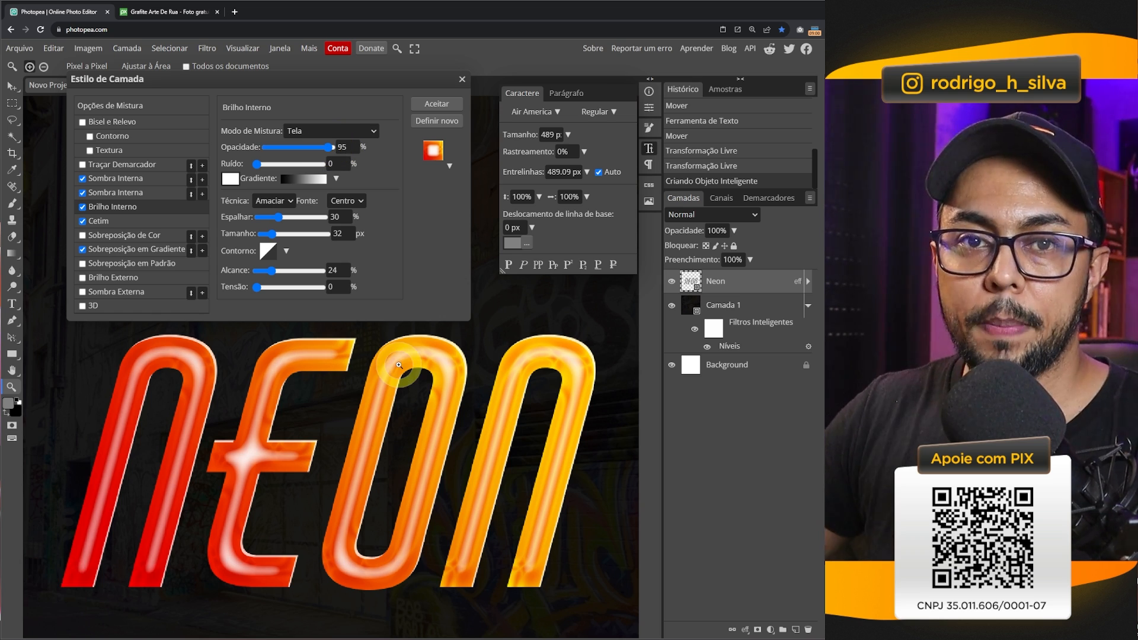
left_click(431, 105)
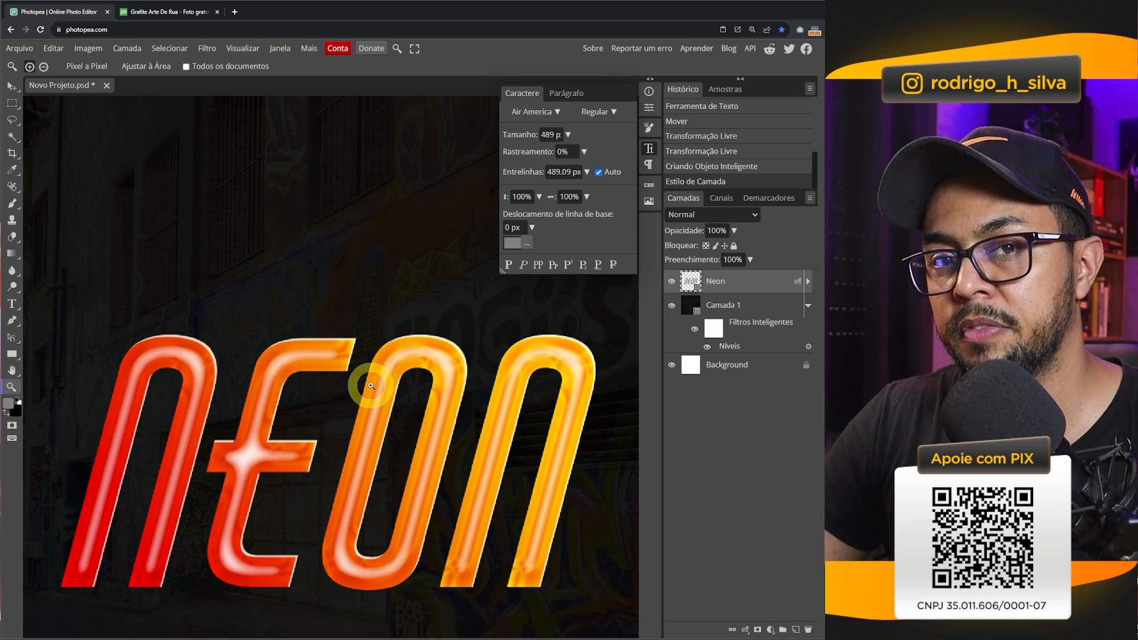
Duplicate the Neon layer and apply a motion blur to the original with a 76° angle and 56 px distance.
left_click(370, 386)
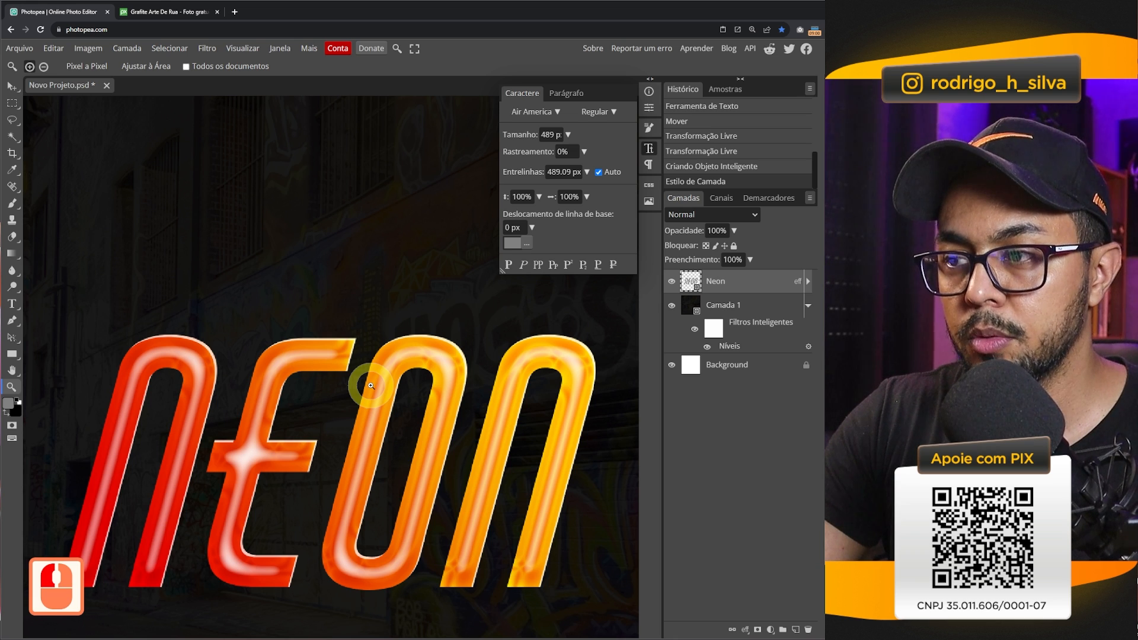
key("ctrl+j")
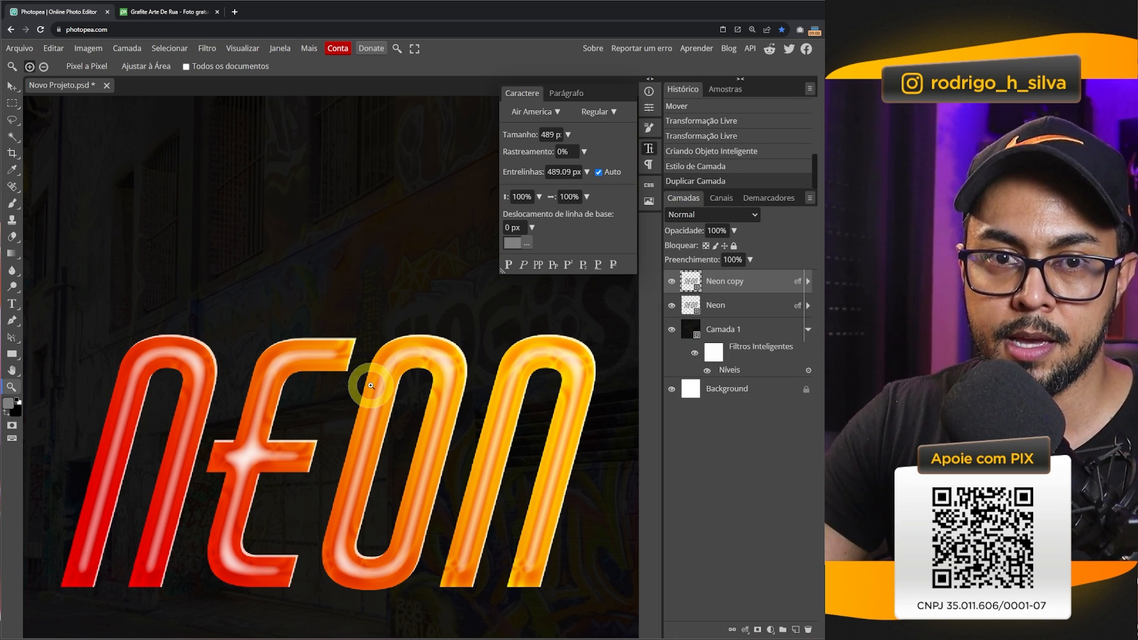
left_click(738, 307)
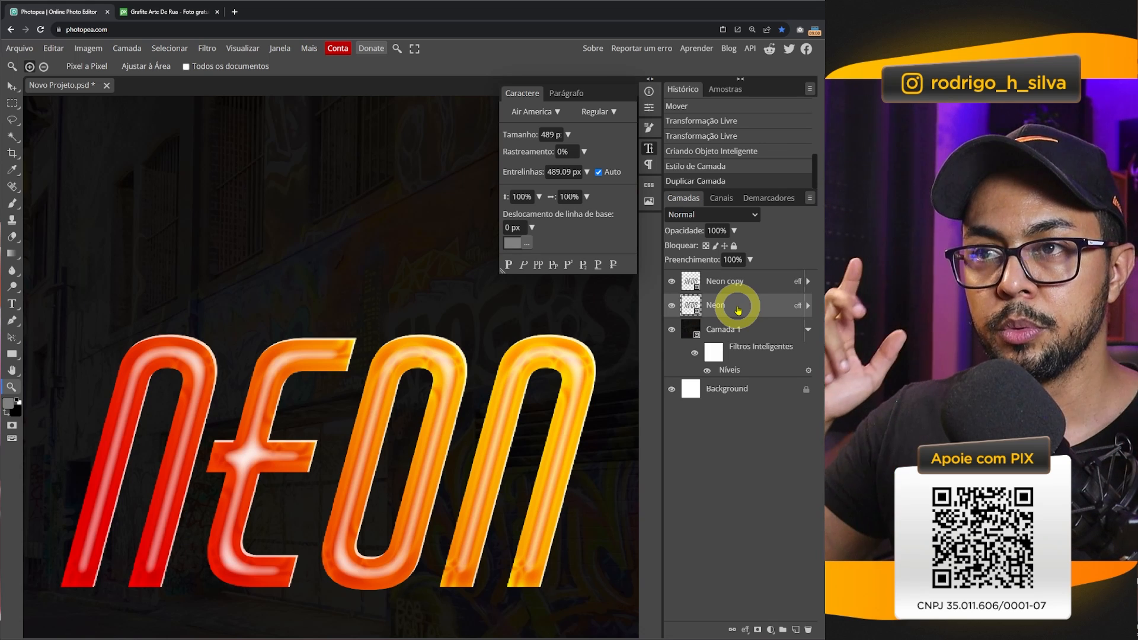
left_click(209, 48)
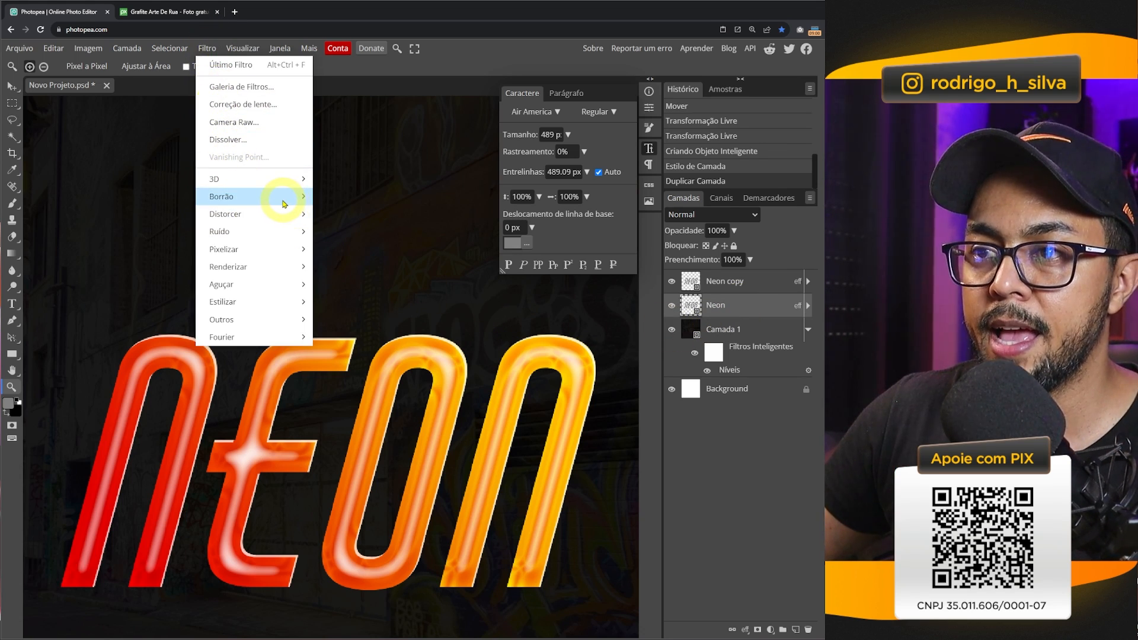
mouse_move(283, 204)
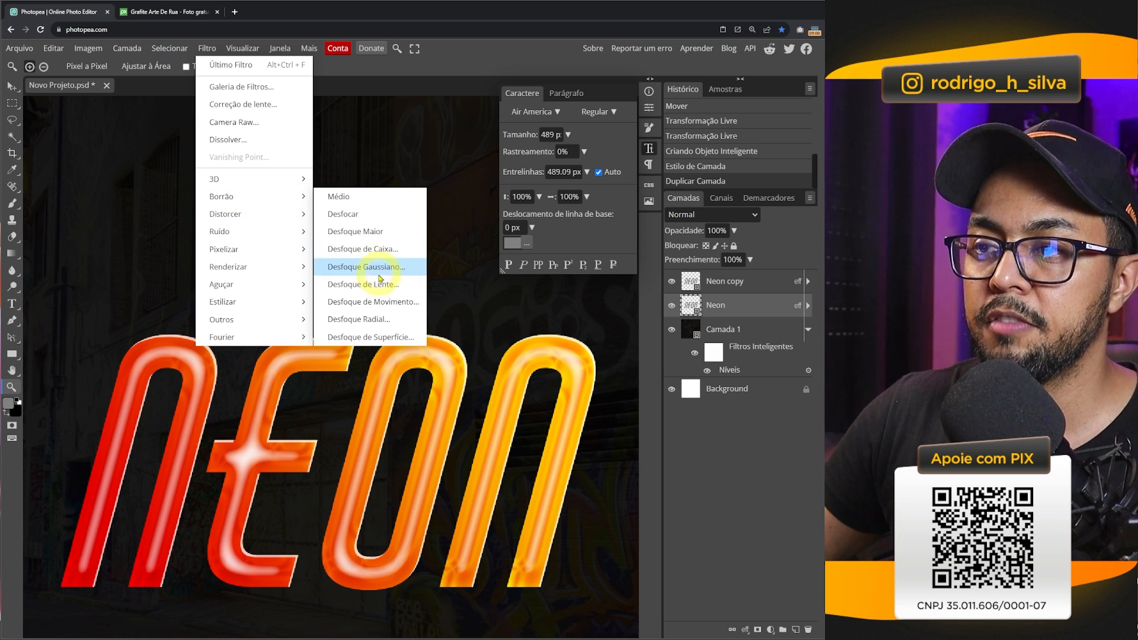
left_click(372, 306)
left_click_drag(305, 133, 330, 122)
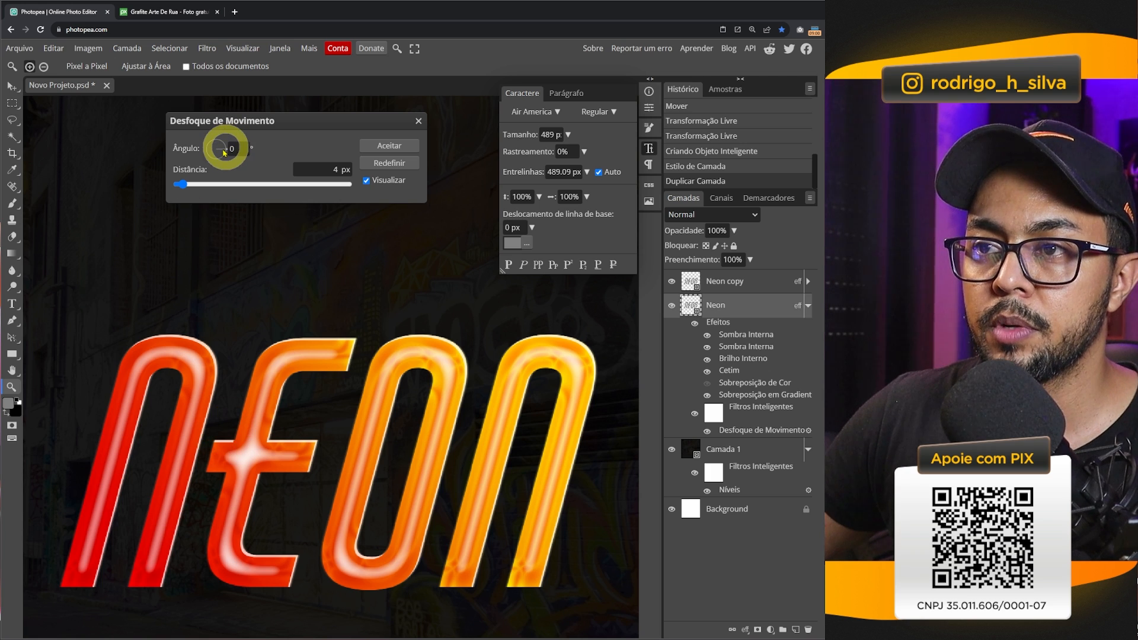
left_click_drag(224, 153, 228, 141)
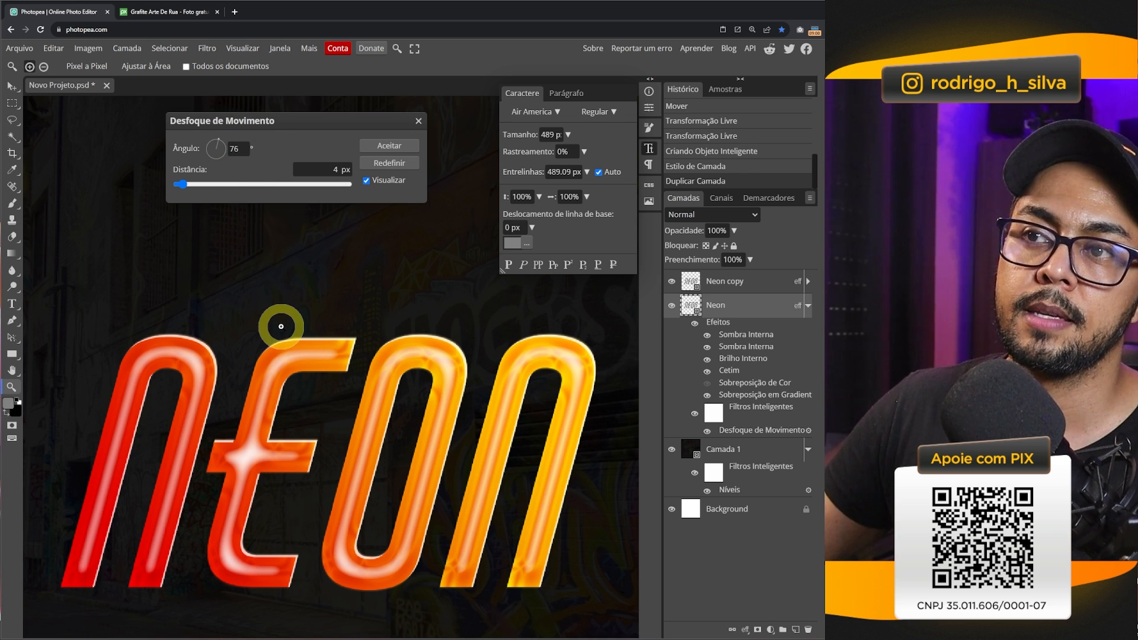
left_click_drag(182, 184, 264, 185)
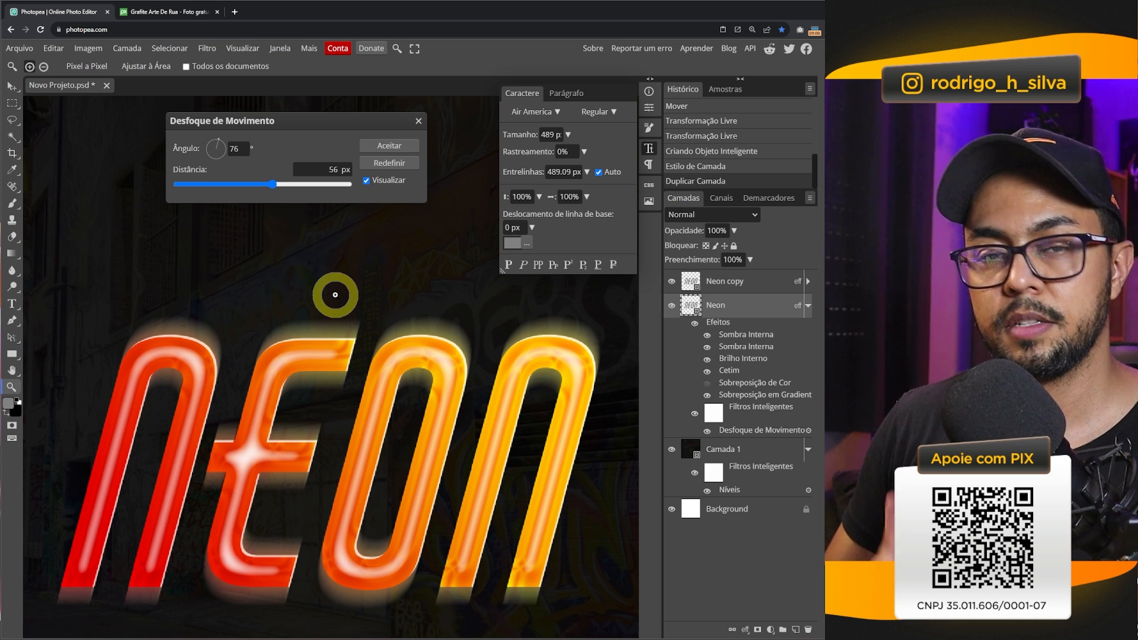
left_click(390, 146)
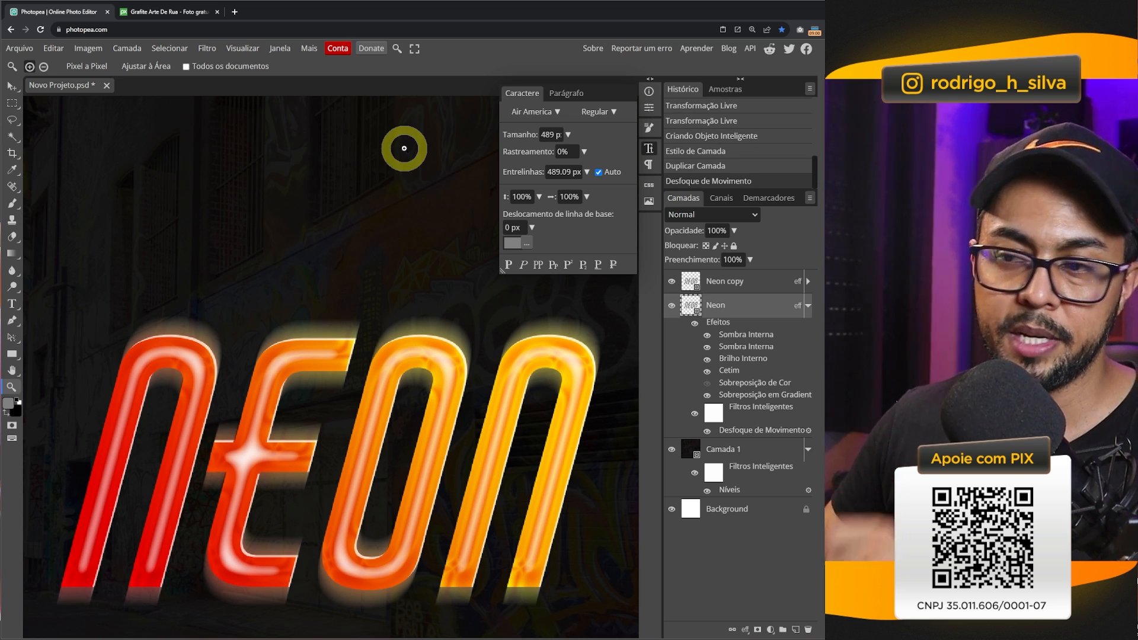
Apply a Gaussian blur with a radius of about 4.9 px to the original Neon layer and collapse the character settings.
left_click(204, 48)
mouse_move(246, 201)
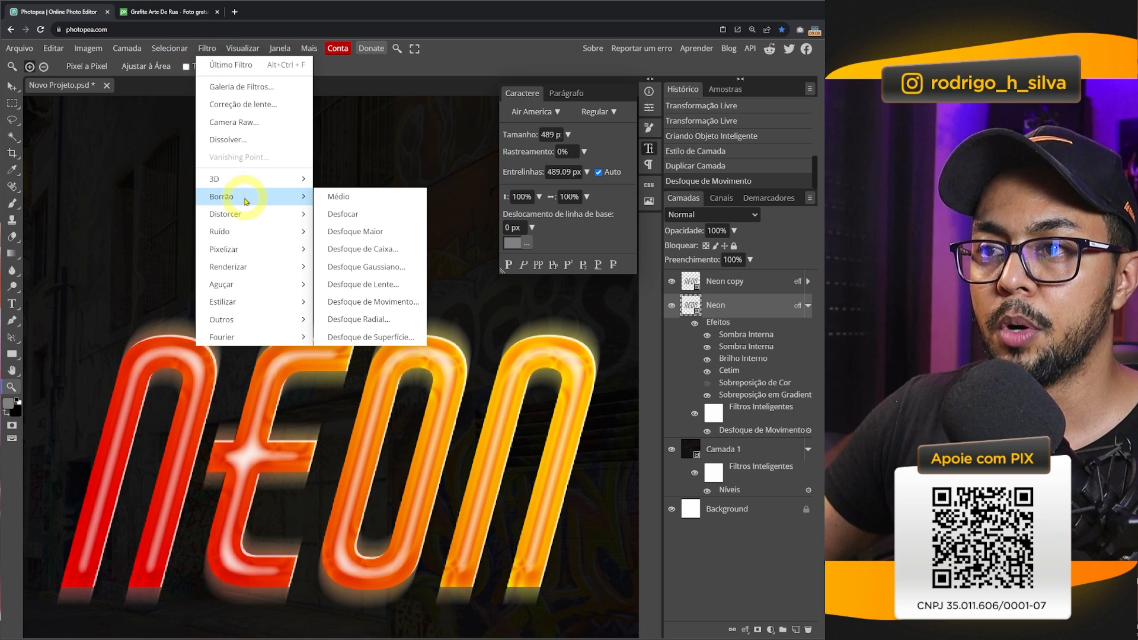
left_click(395, 265)
mouse_move(138, 174)
left_mouse_down()
mouse_move(107, 174)
mouse_move(132, 179)
left_mouse_up()
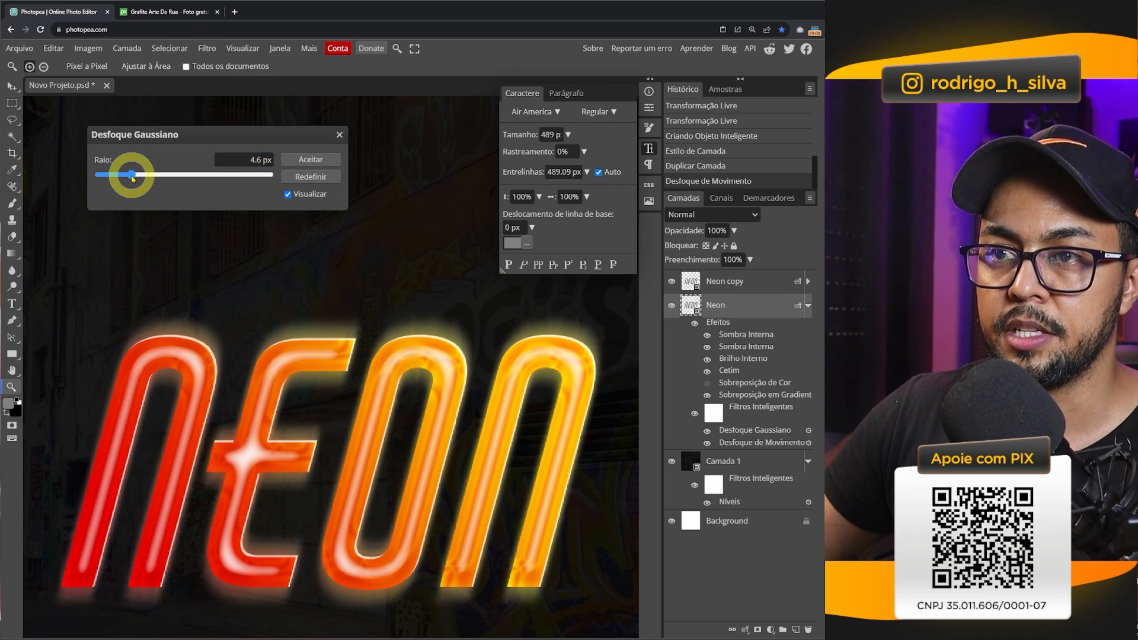
left_click(314, 159)
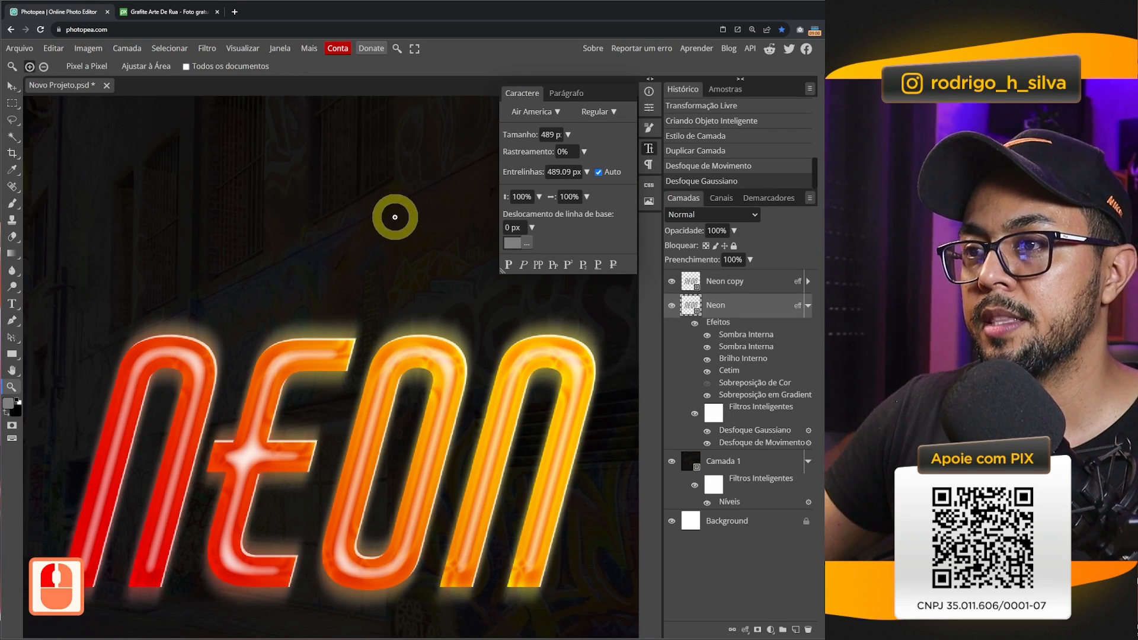
left_click(648, 148)
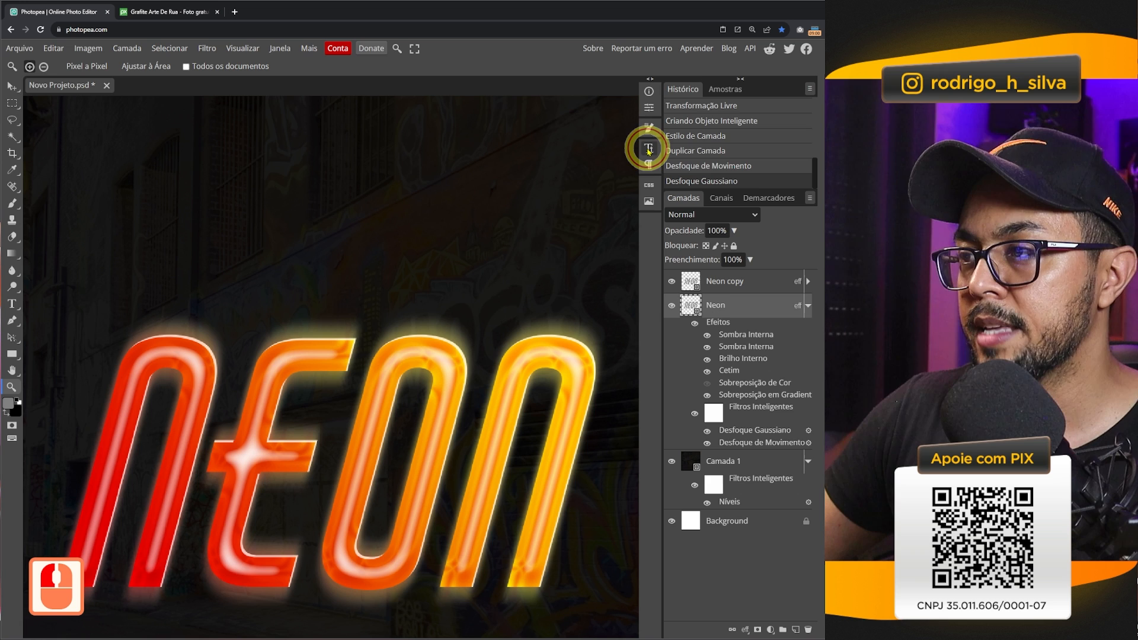
Turn off both inner shadows, the inner glow and the satin effect on the blurred Neon layer, keeping its gradient overlay.
scroll(356, 350, "down", 3, "alt")
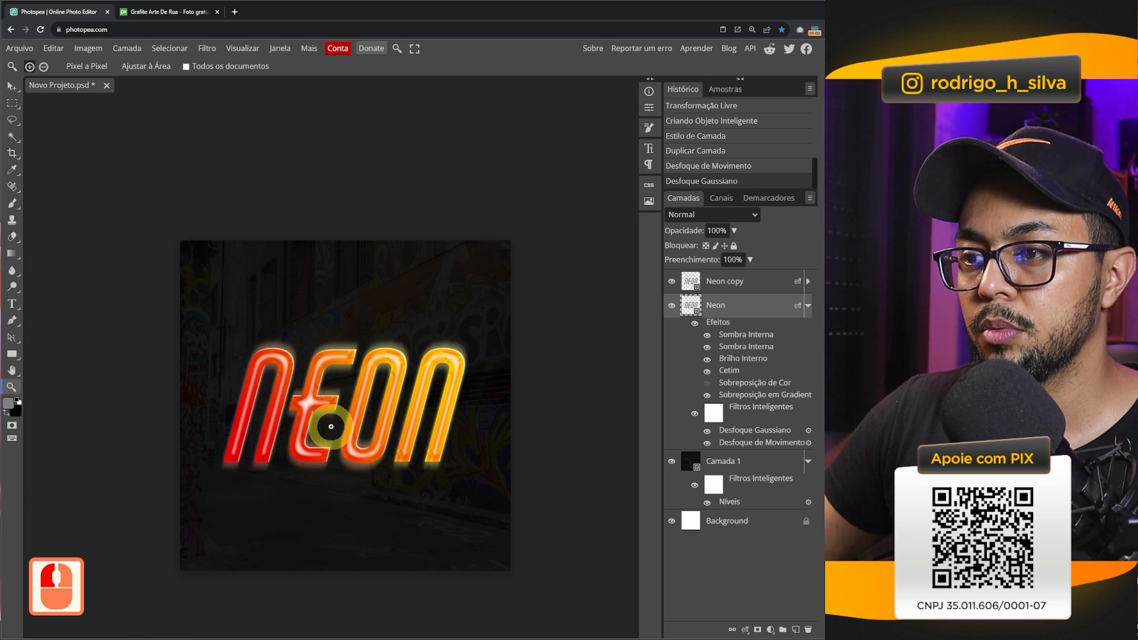
left_click(357, 422)
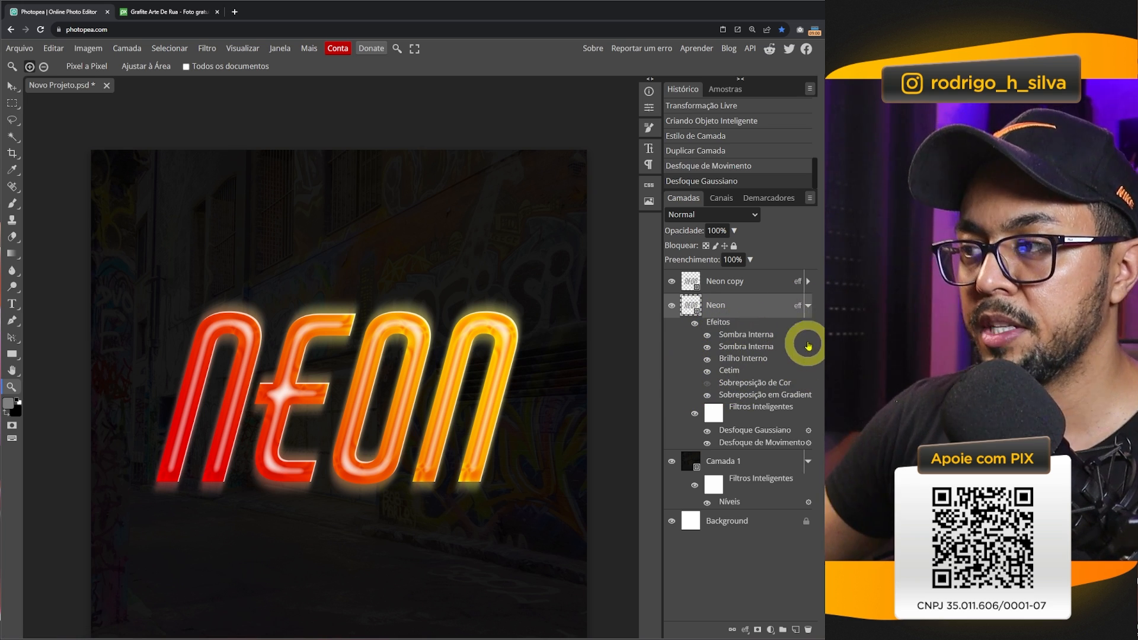
left_click(809, 307)
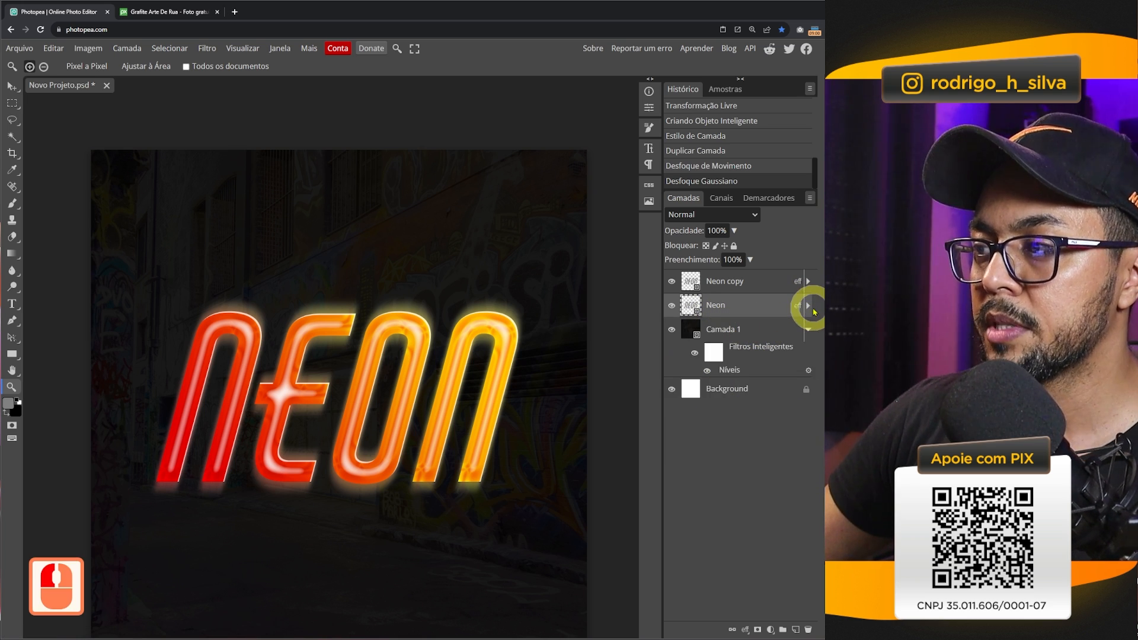
left_click(809, 306)
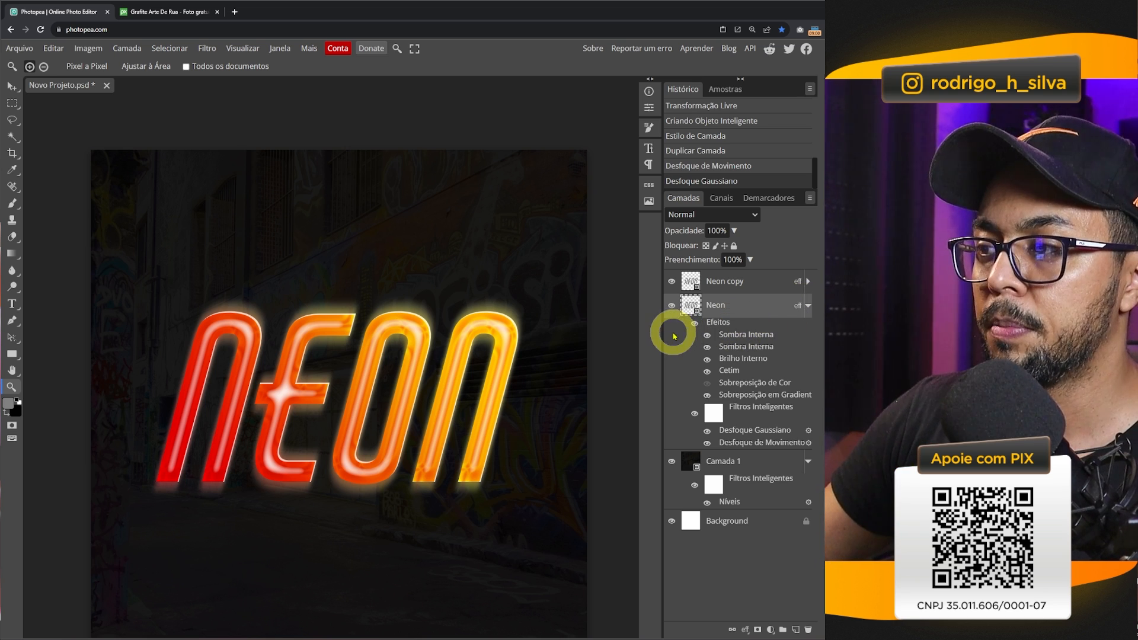
left_click(708, 334)
left_click(708, 347)
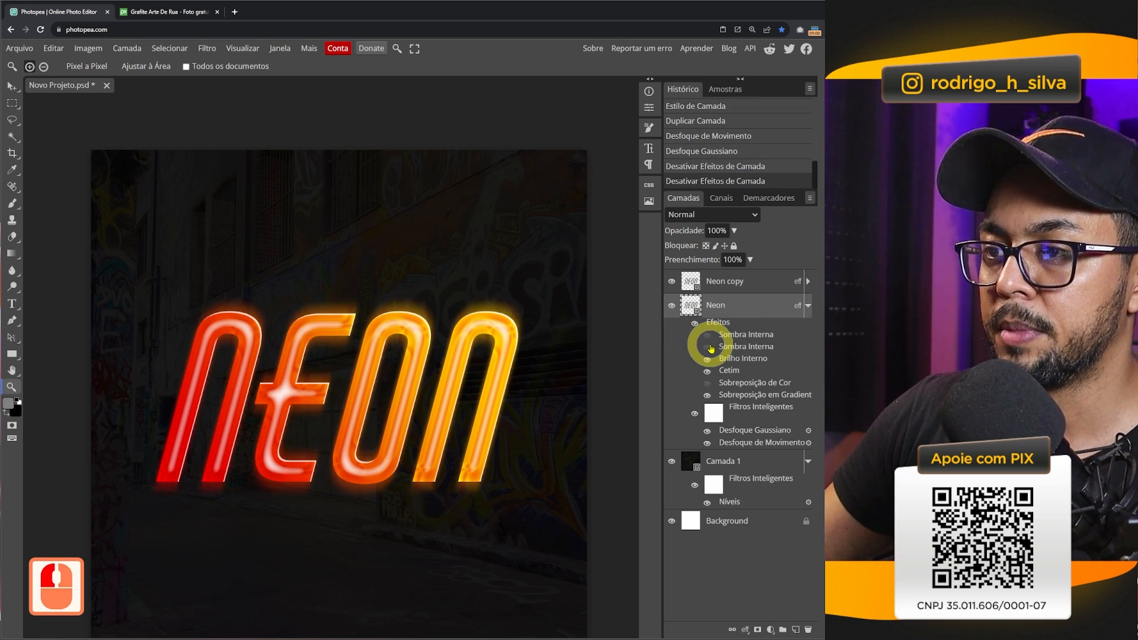
left_click(708, 358)
left_click(707, 370)
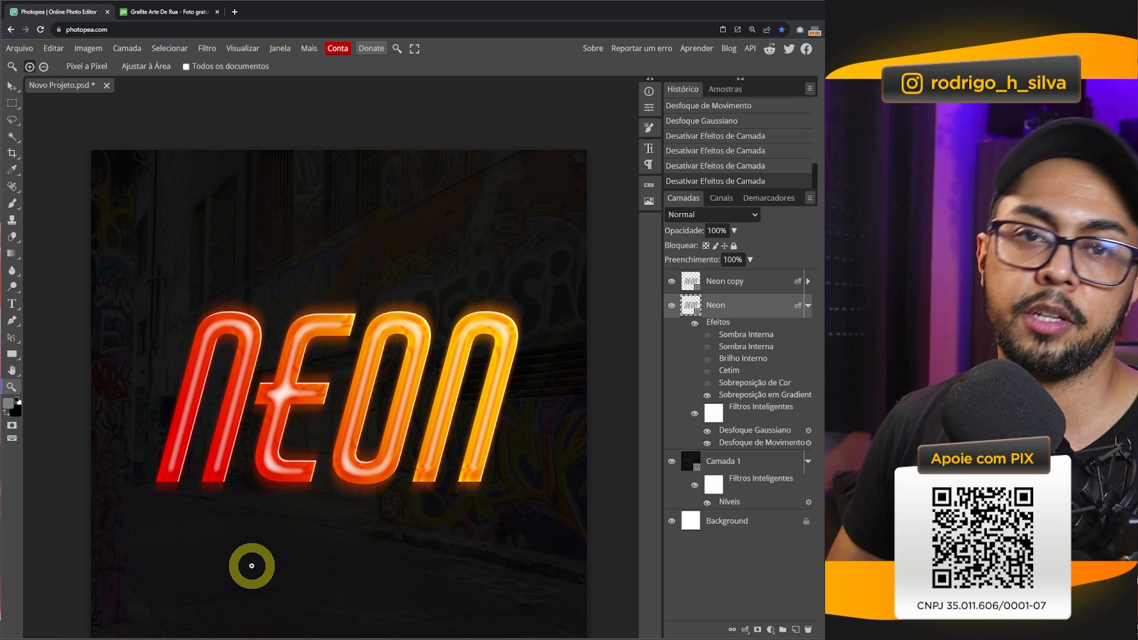
Set the distance of the Neon layer's motion blur filter to about 85 px.
left_click(302, 412)
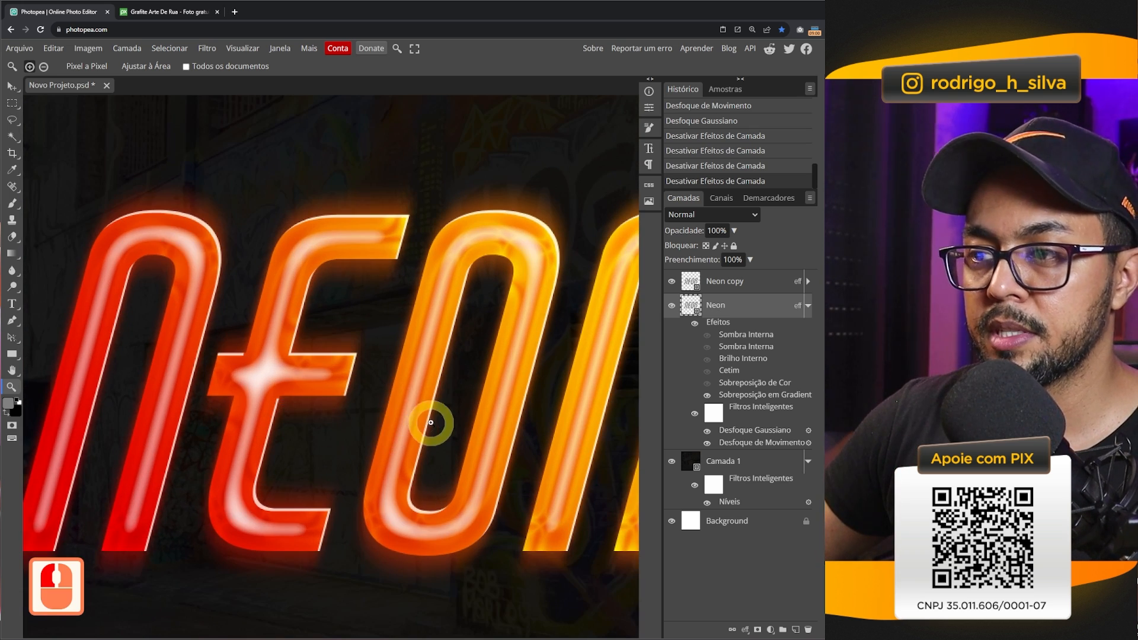
left_click(374, 379, "alt")
left_click(438, 359)
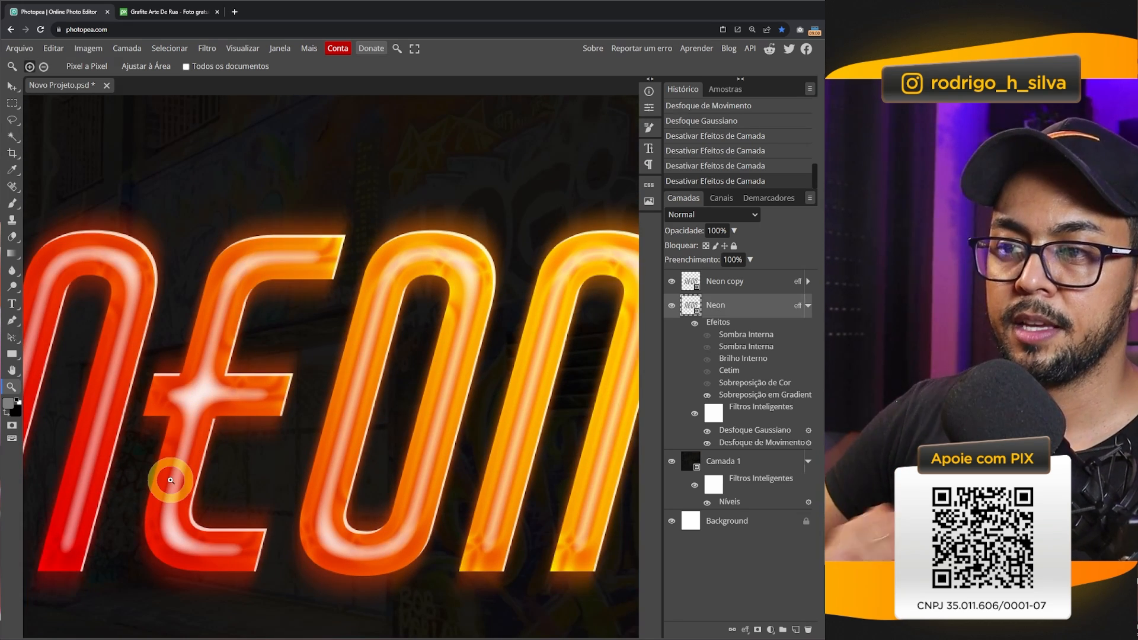
double_click(740, 445)
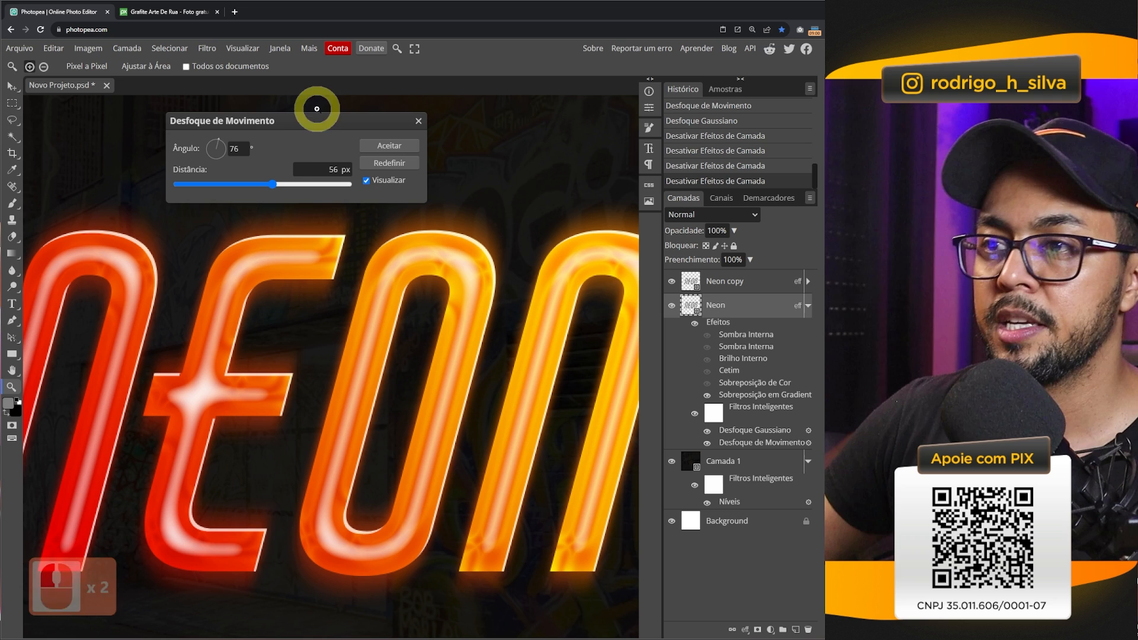
left_click_drag(283, 186, 318, 185)
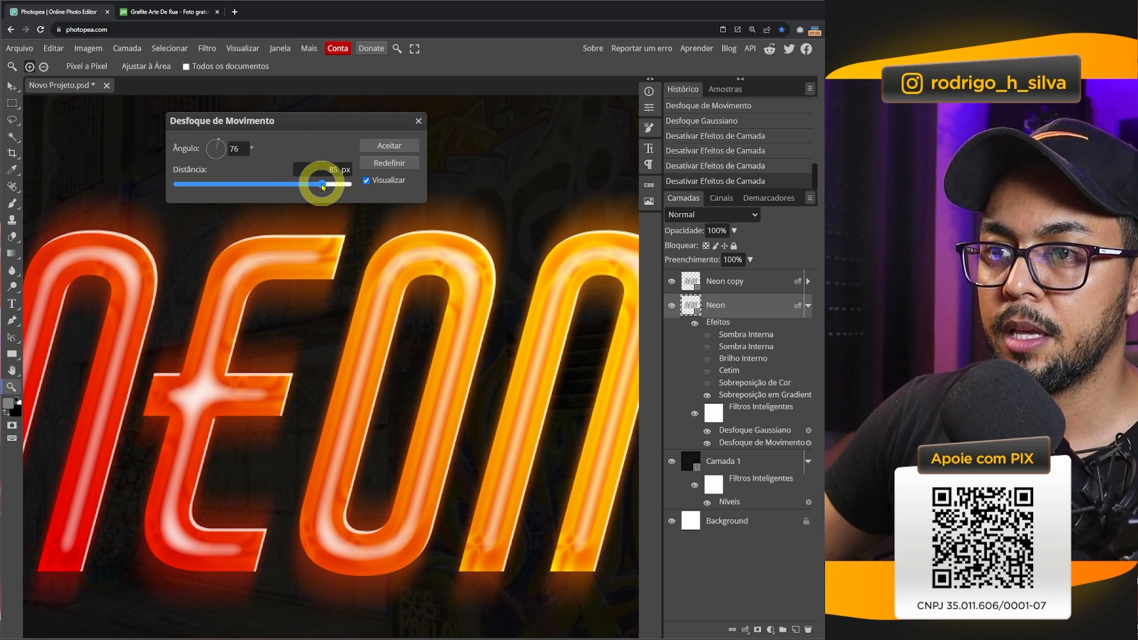
left_click(389, 146)
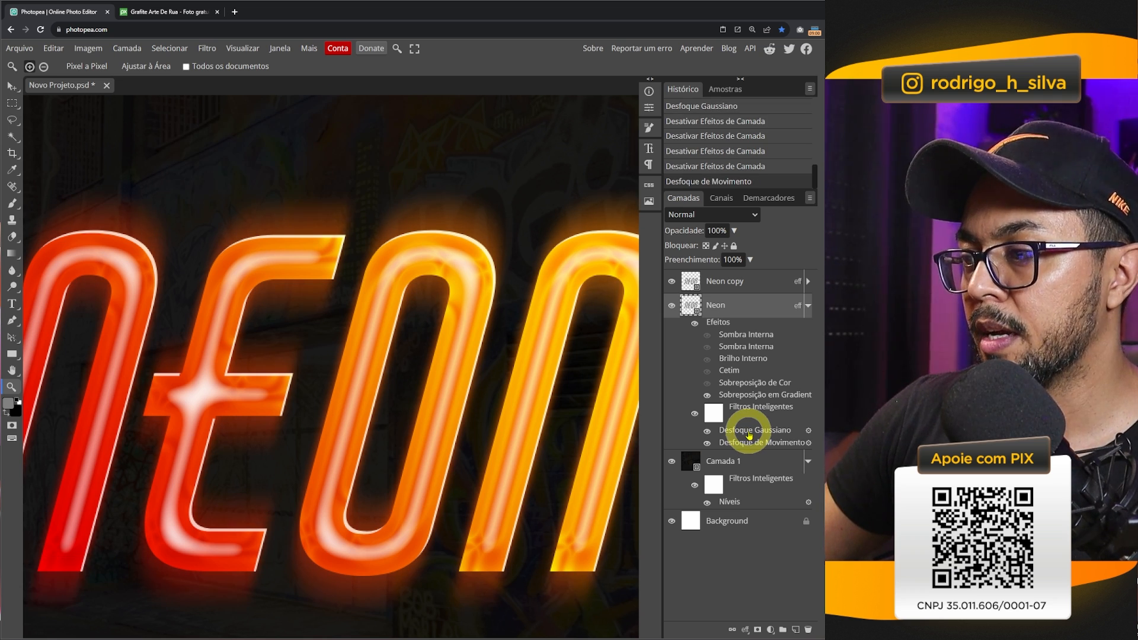
Set the radius of the Neon layer's Gaussian blur filter to 9.6 px.
double_click(745, 434)
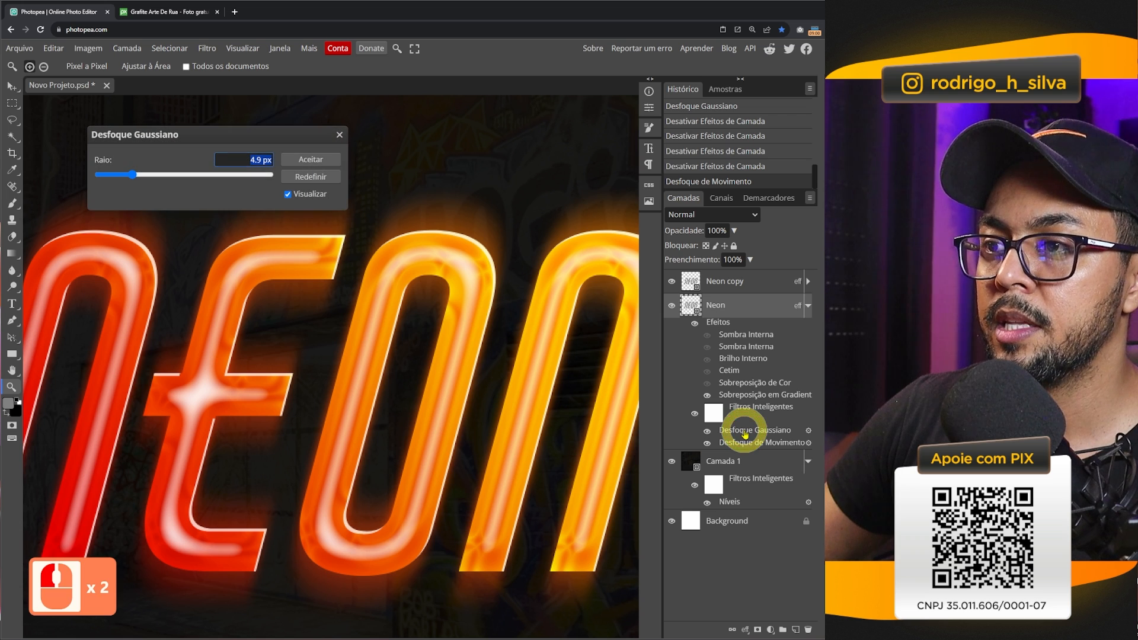
left_click(135, 179)
left_click(310, 159)
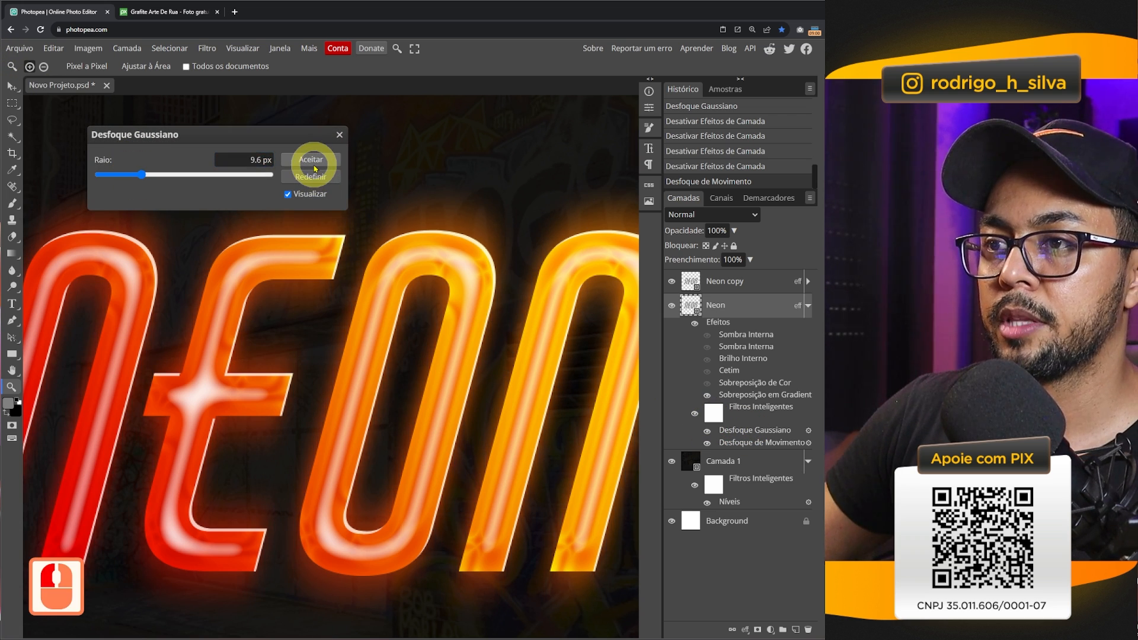
Move the Neon and Neon copy layers down together into the photo's lower half, and leave only Neon copy selected.
left_click(310, 343, "alt")
left_click(193, 546, "alt")
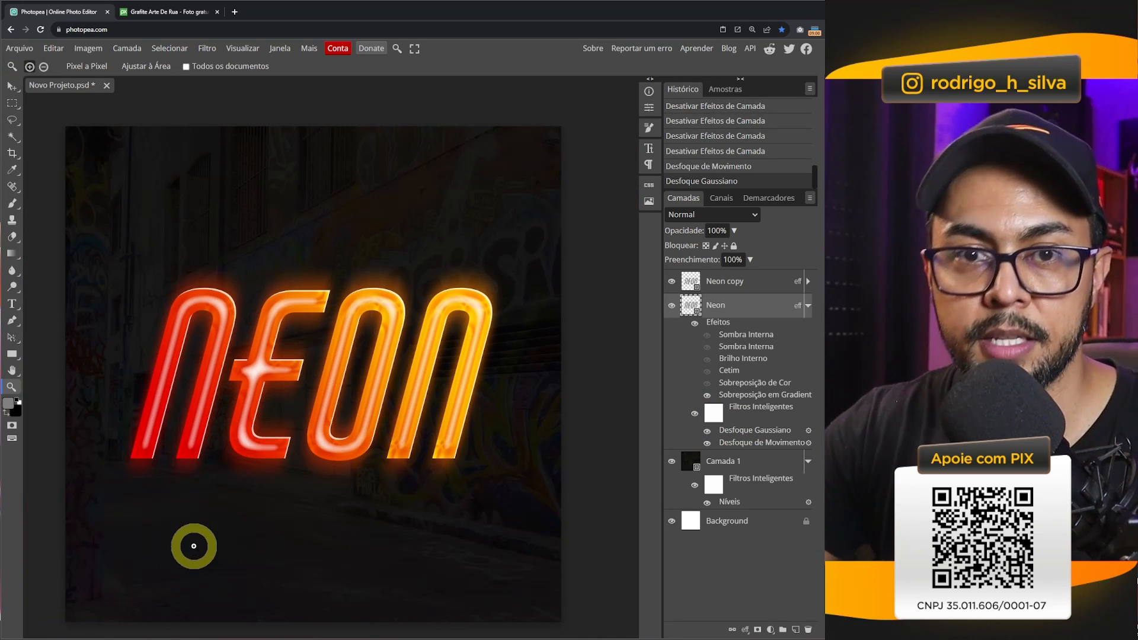
left_click(13, 90)
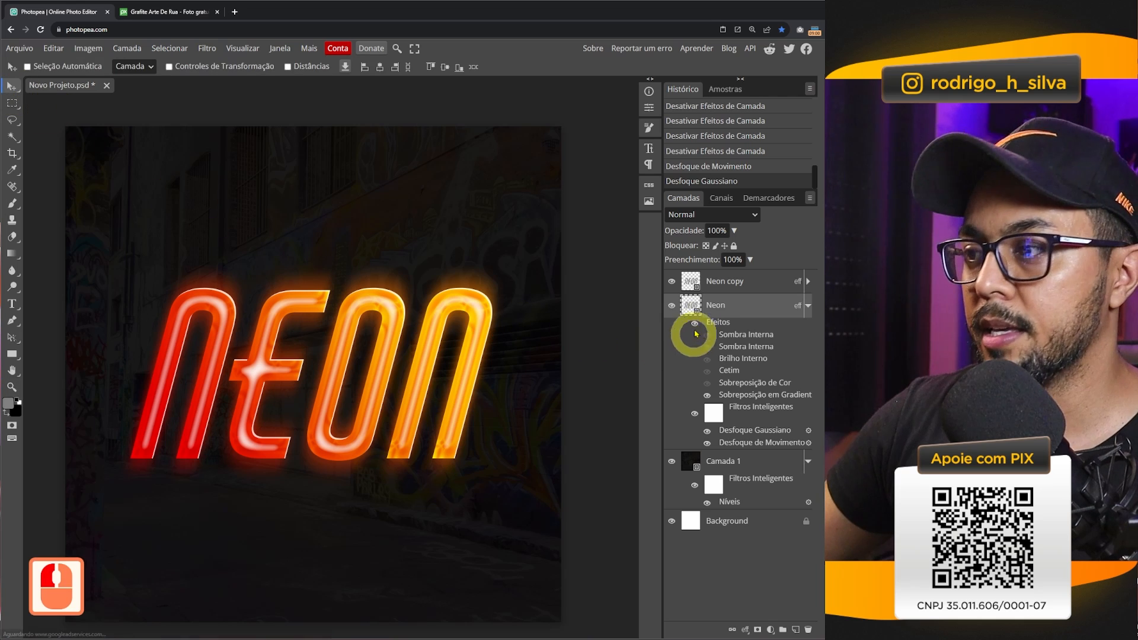
left_click(717, 283, "shift")
left_click_drag(419, 322, 366, 391)
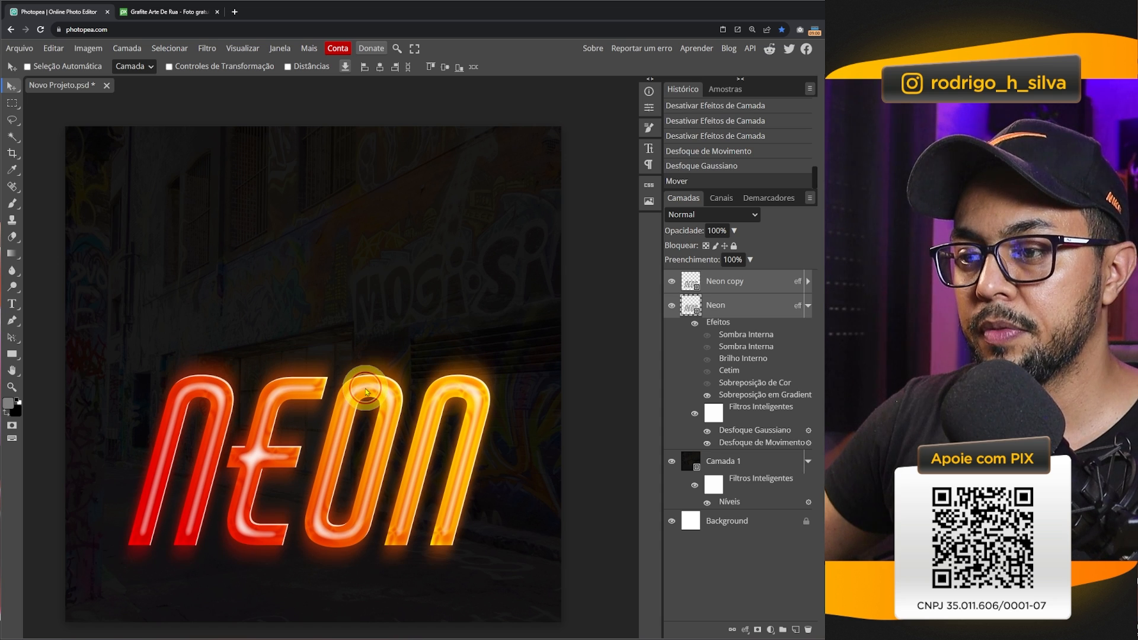
left_click(753, 283)
left_click(807, 307)
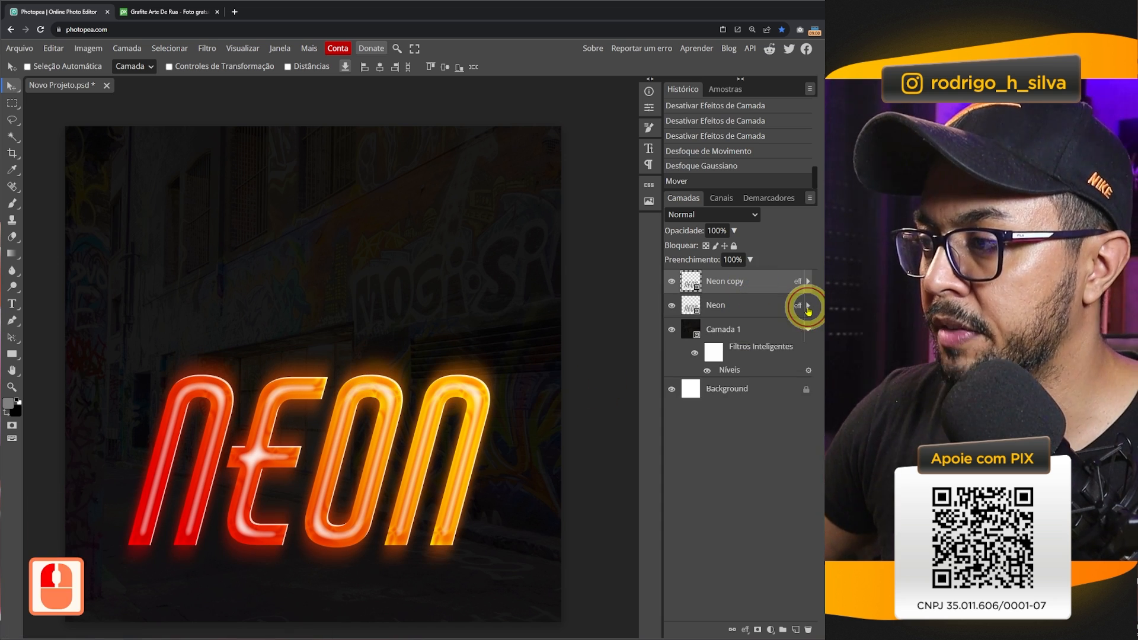
Duplicate the Neon copy layer as an independent smart object and move the duplicate up into the photo's upper half.
right_click(761, 282)
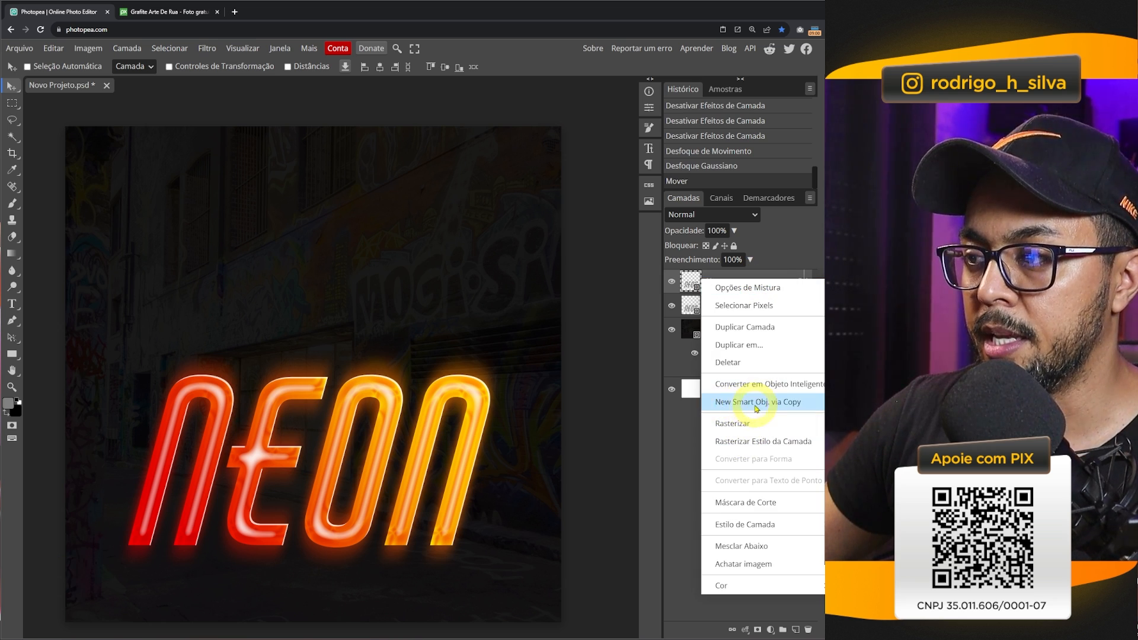
left_click(804, 407)
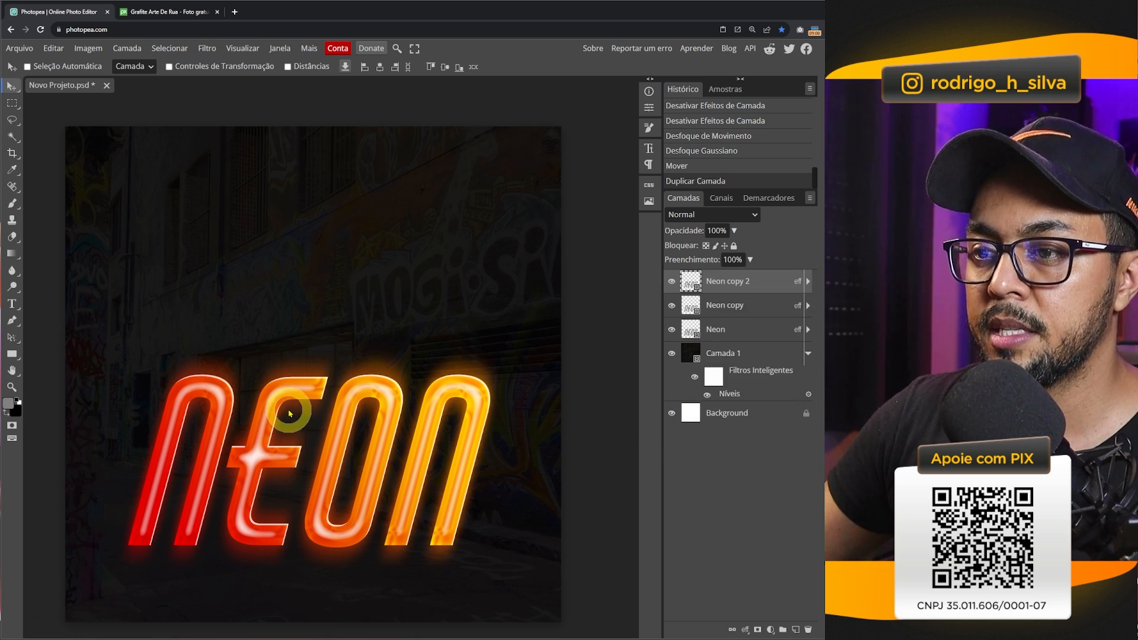
left_click_drag(289, 395, 256, 190)
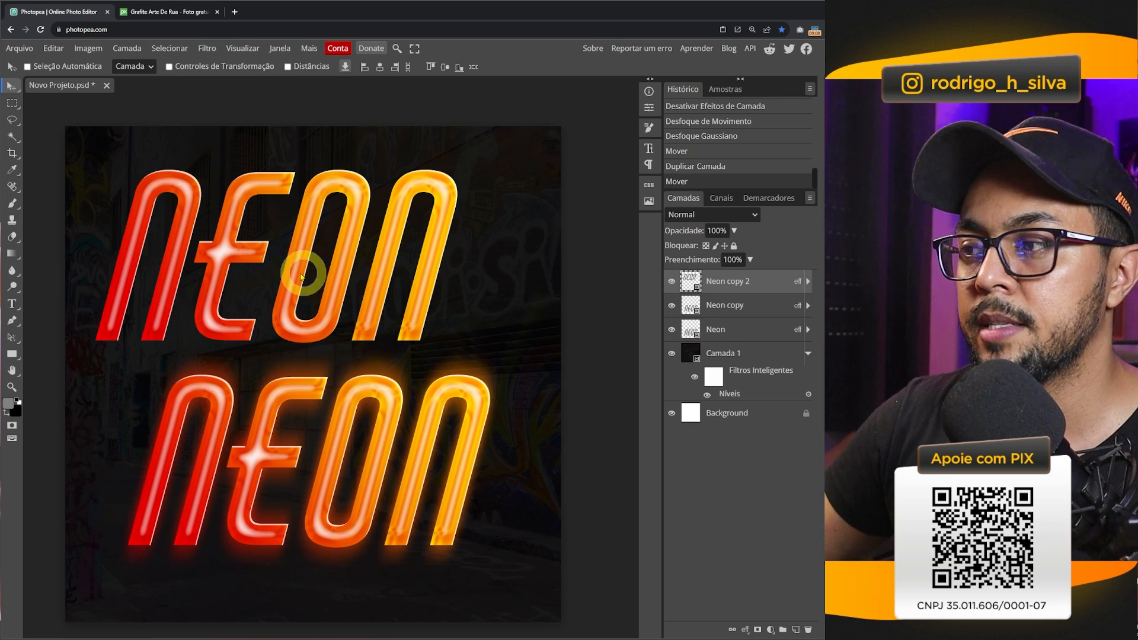
Open the Neon copy 2 smart object's contents and replace its text with "Efeito".
double_click(689, 284)
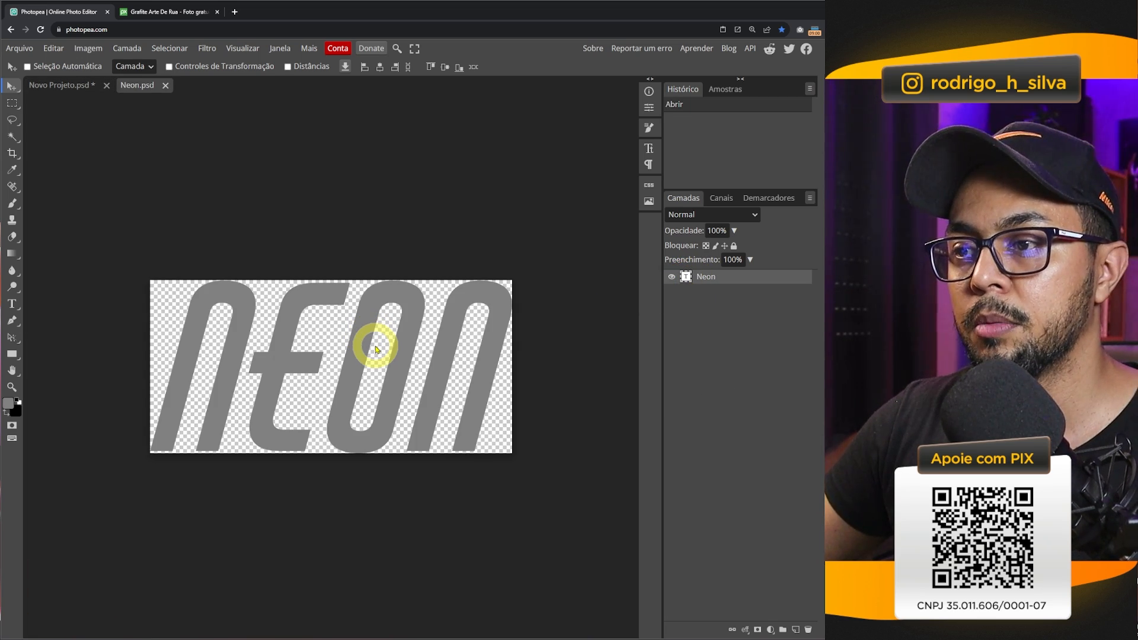
key("t")
left_click(343, 347)
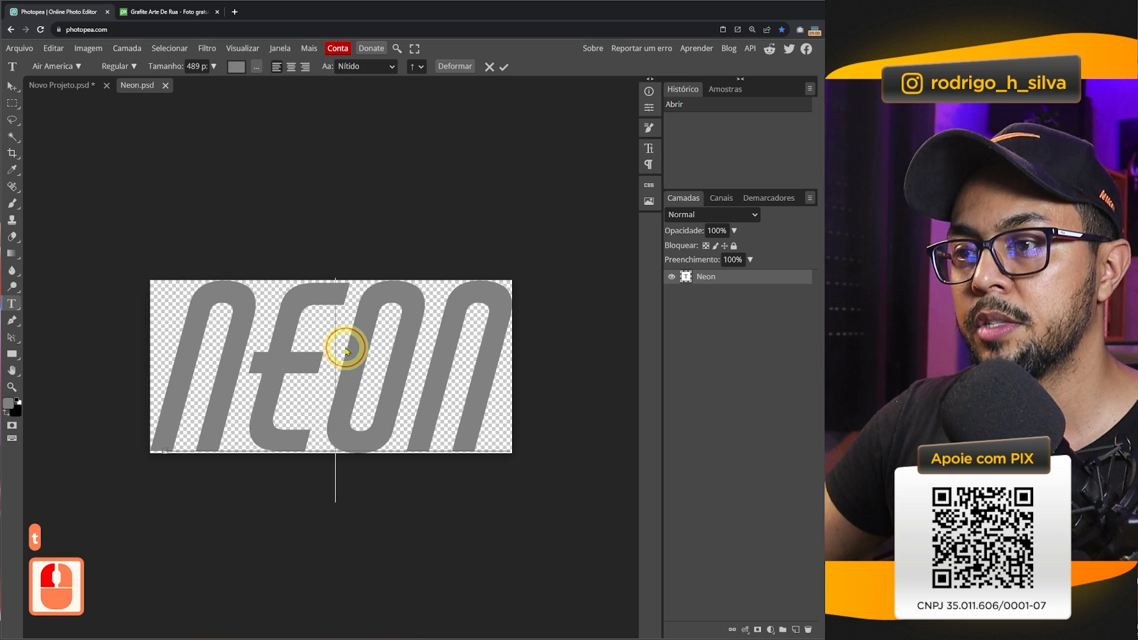
key("ctrl+a")
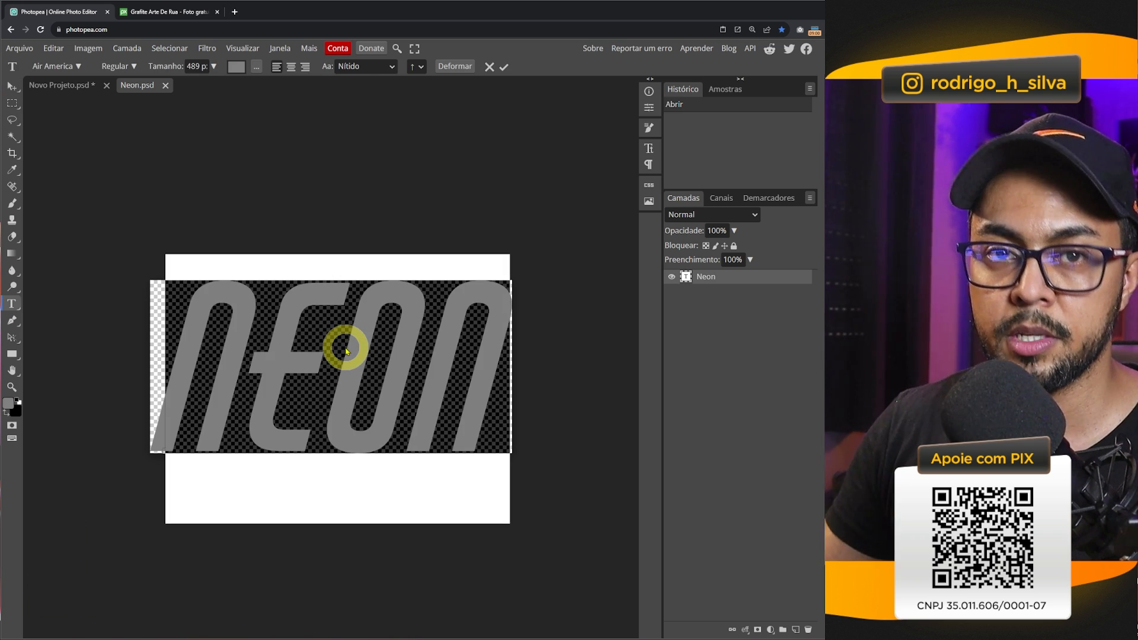
type("efeito")
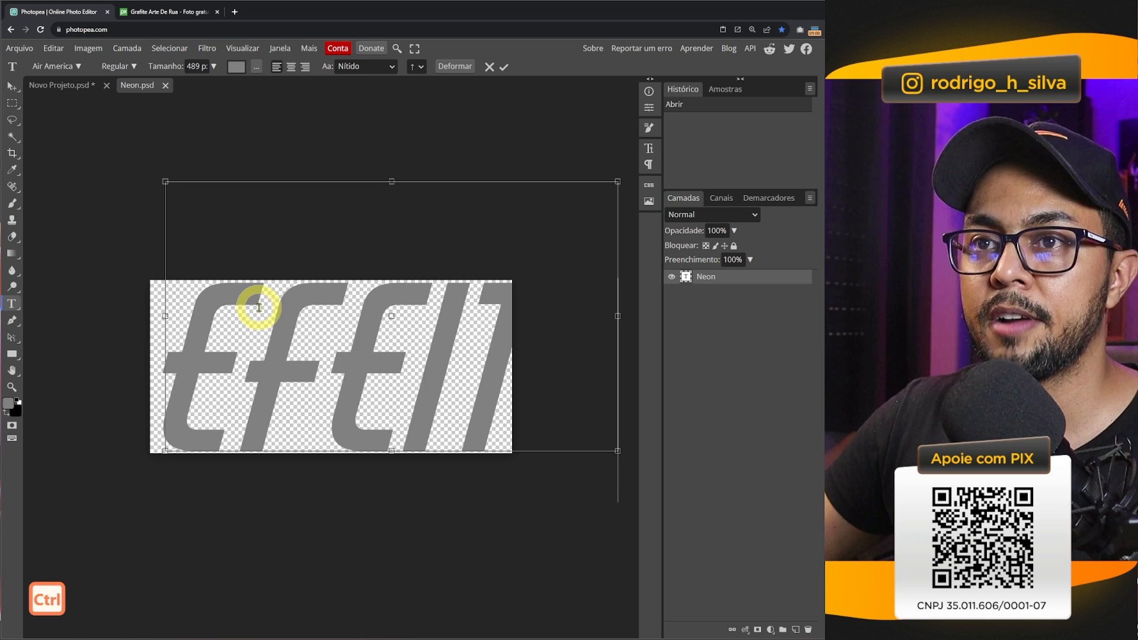
Filter the fonts to the Script category instead of Display and set the whole "Efeito" text in Cookie.
key("ctrl+a")
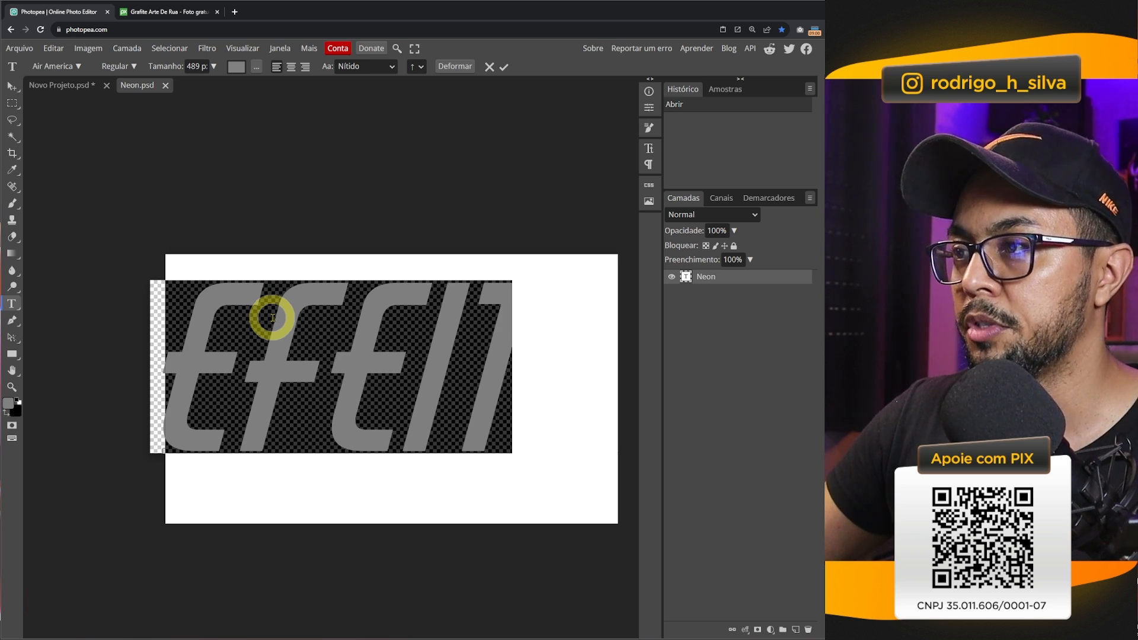
left_click(654, 152)
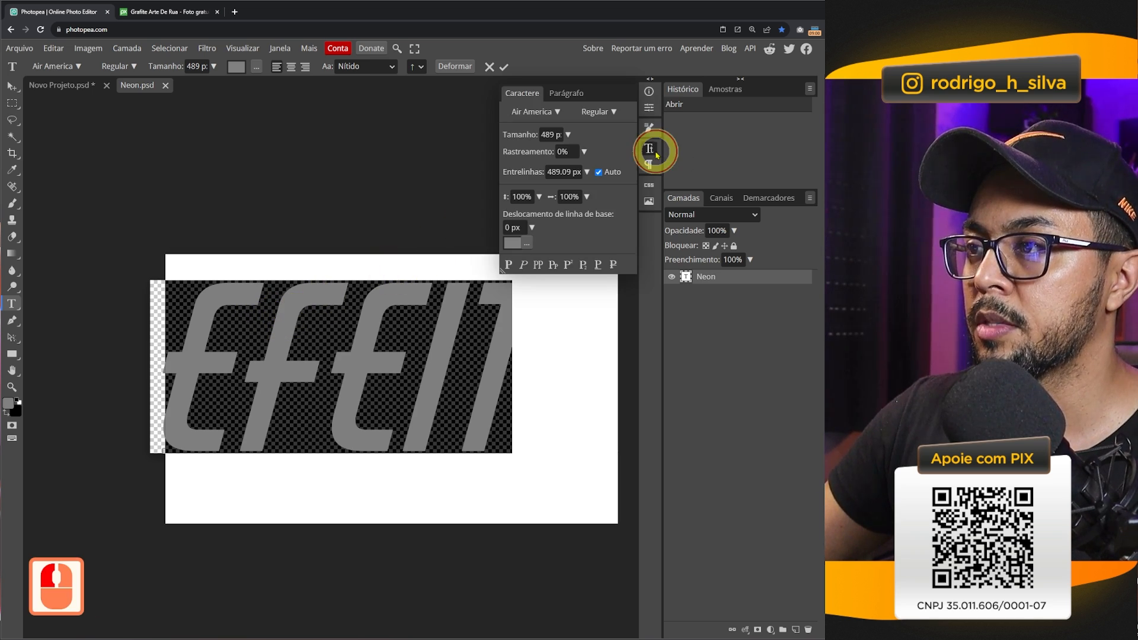
left_click(558, 116)
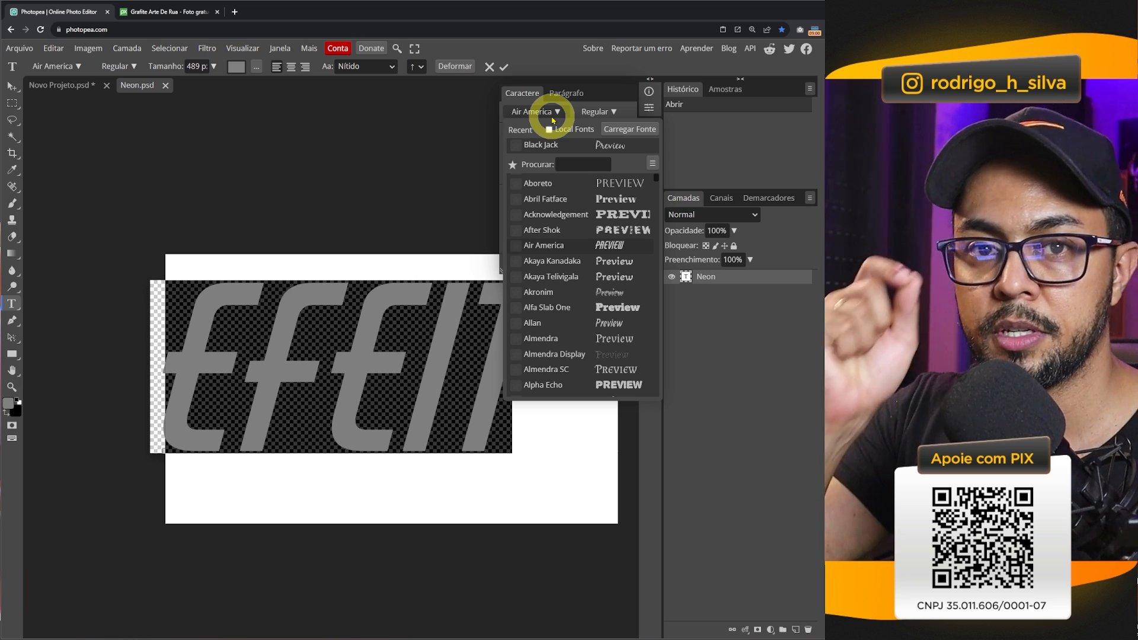
left_click(652, 165)
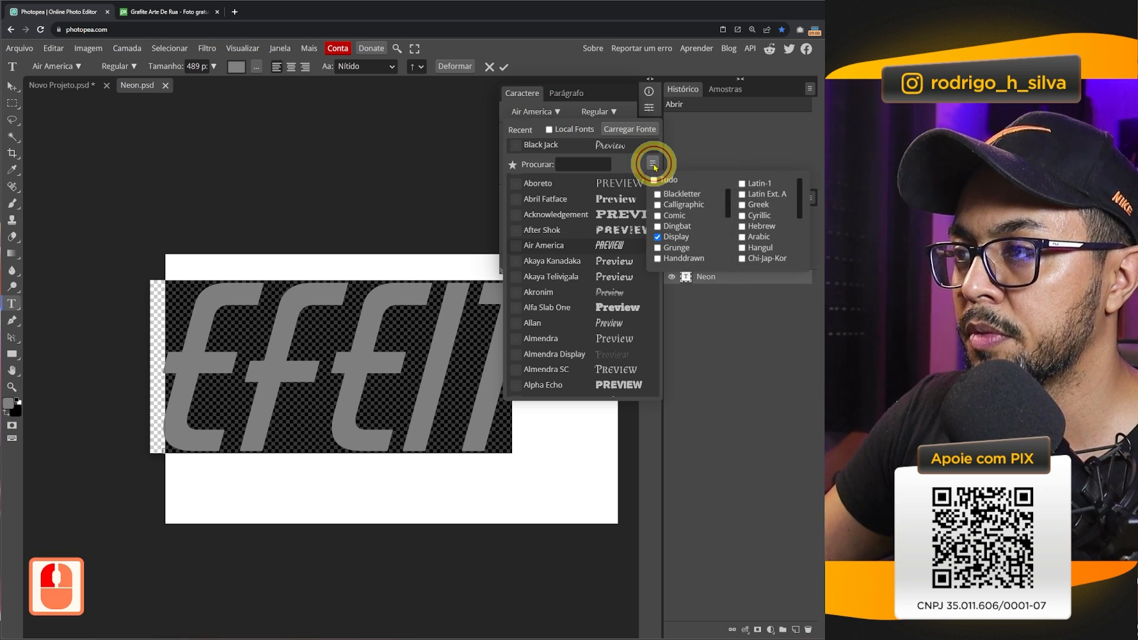
left_click(657, 237)
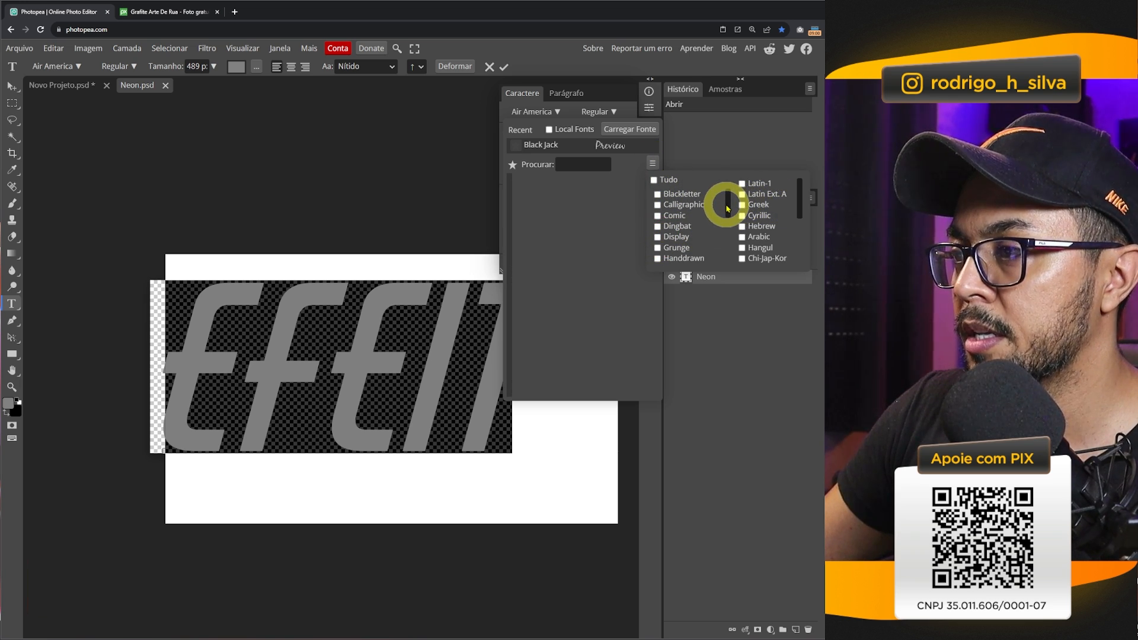
left_click_drag(728, 209, 727, 237)
left_click(658, 234)
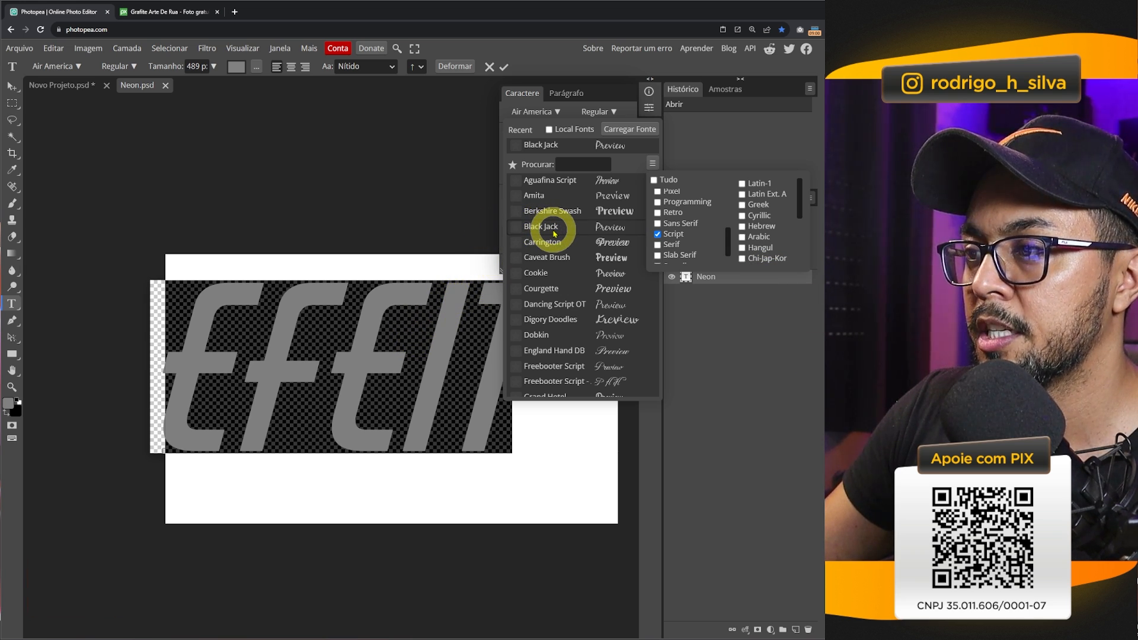
left_click(546, 277)
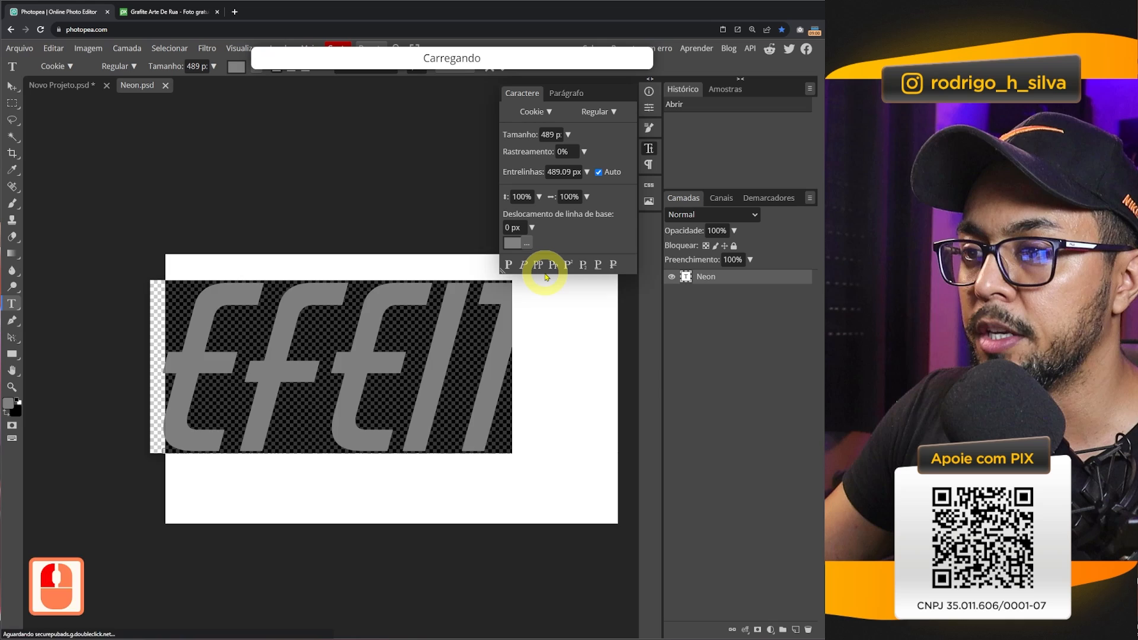
left_click(11, 88)
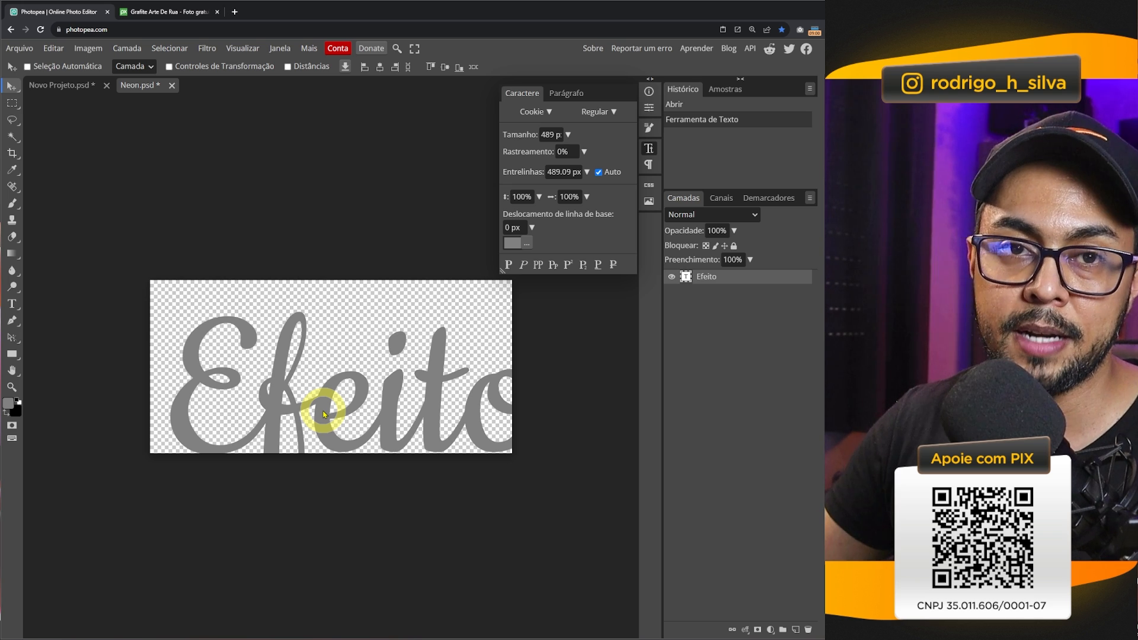
Extend the smart object's canvas to the right and downward until the whole "Efeito" word fits, and save it.
key("c")
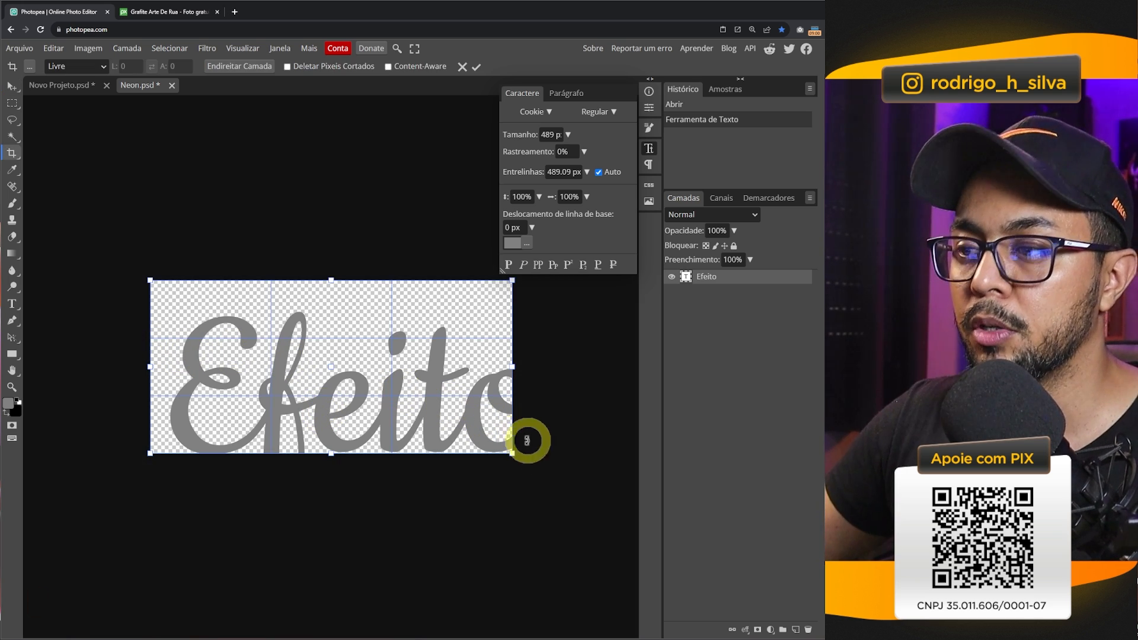
left_click_drag(515, 456, 579, 513)
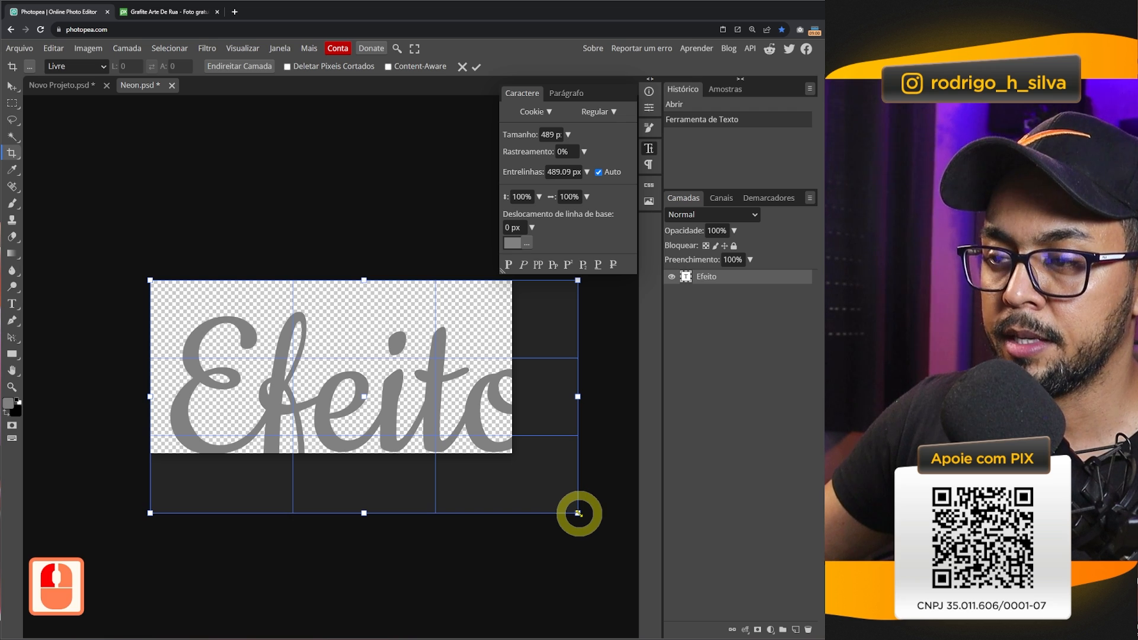
key("Return")
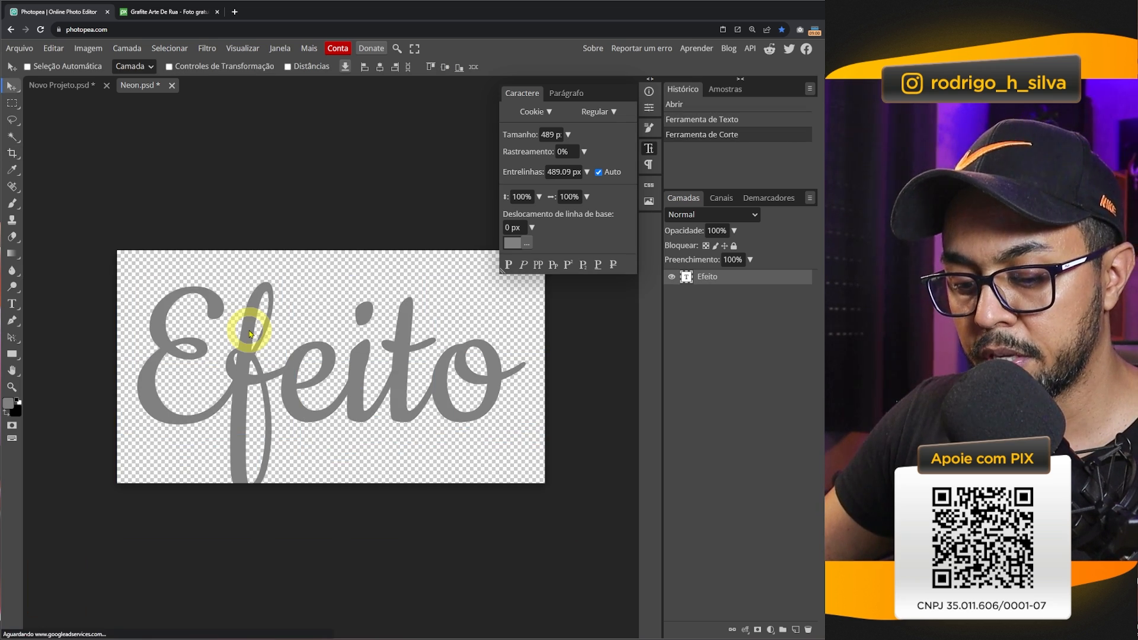
key("c")
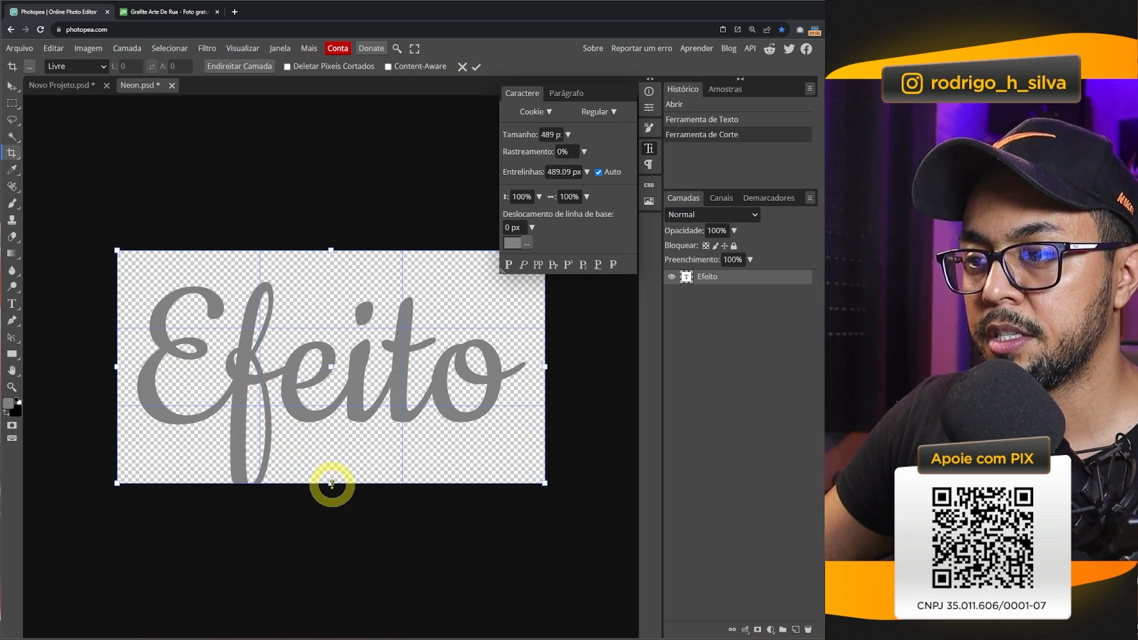
left_click_drag(331, 483, 331, 506)
key("Return")
key("ctrl+s")
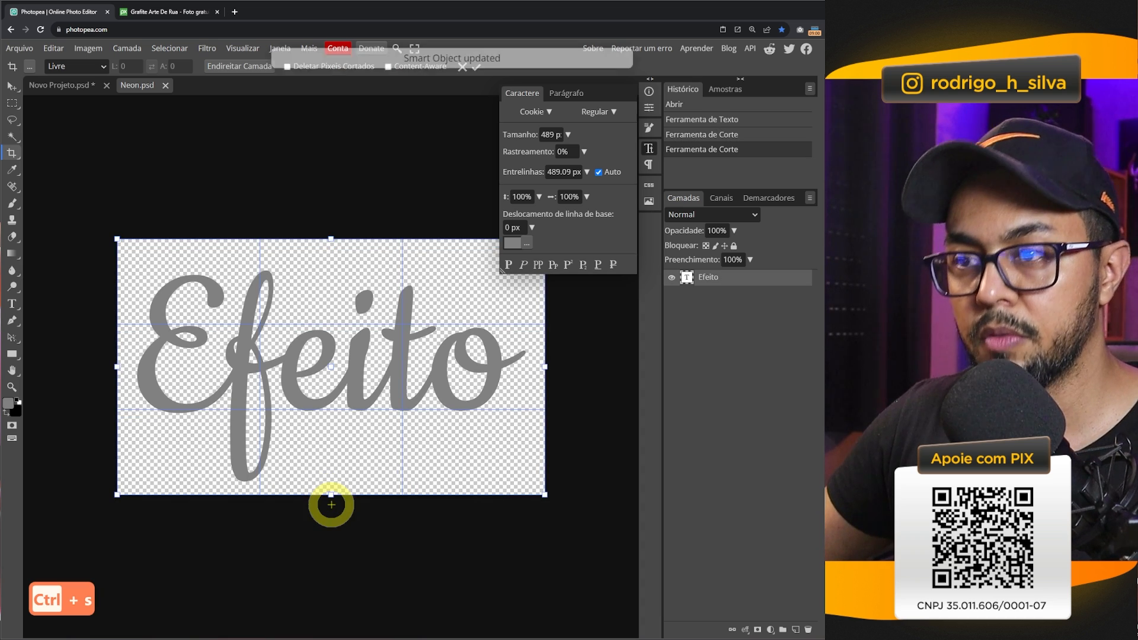
Return to the Novo Projeto document, scale the "Efeito" lettering down, and place it just above the NEON letters.
left_click(65, 86)
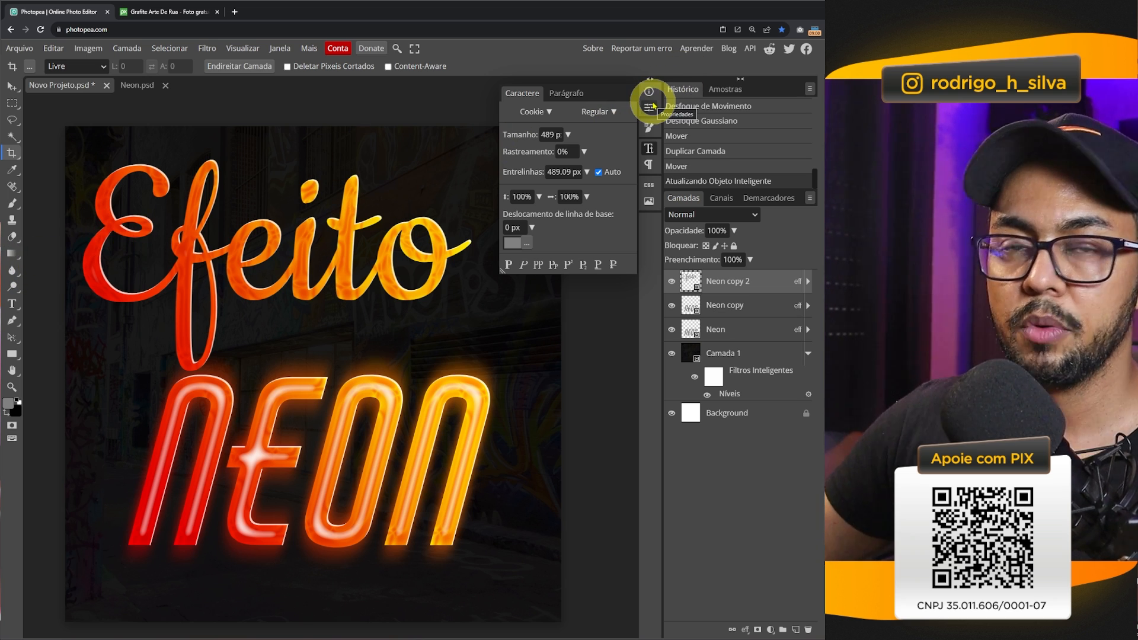
left_click(11, 86)
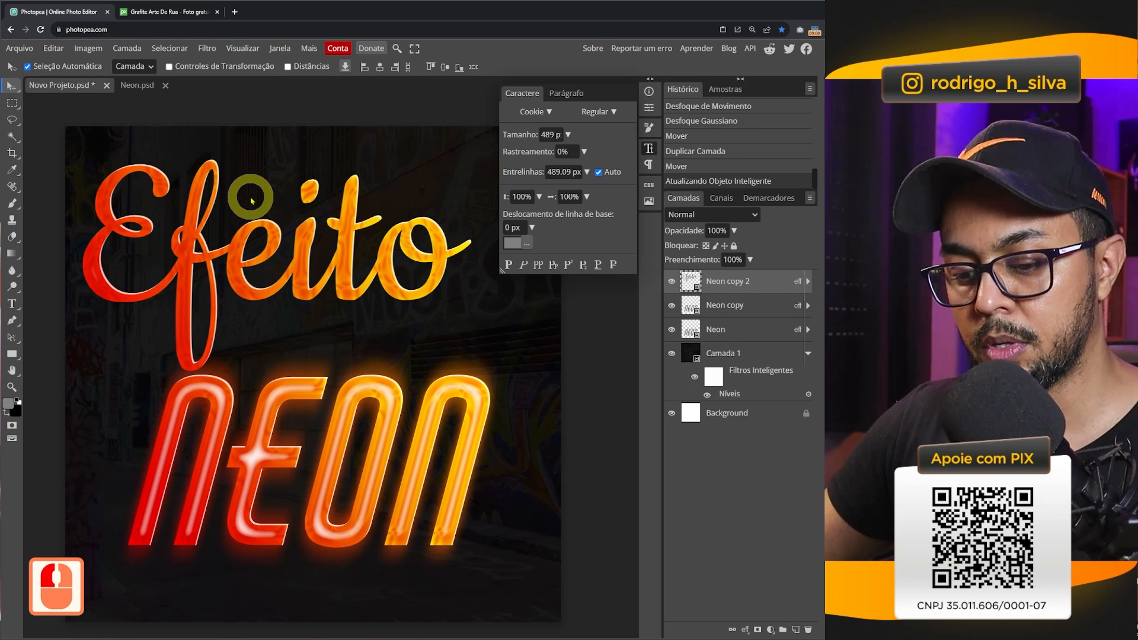
key("ctrl+alt+t")
left_click_drag(491, 129, 301, 241)
left_click_drag(236, 289, 382, 304)
key("Return")
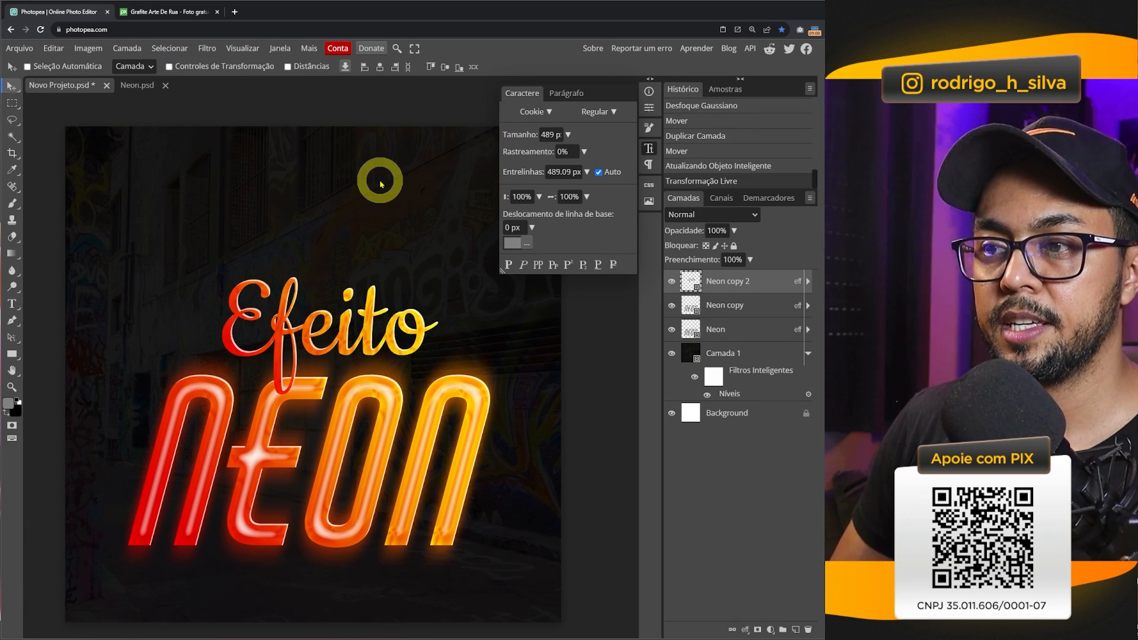
In the gradient overlay of the Neon copy 2 layer, change the gradient's starting color stop to a turquoise blue.
key("z")
left_click(348, 355)
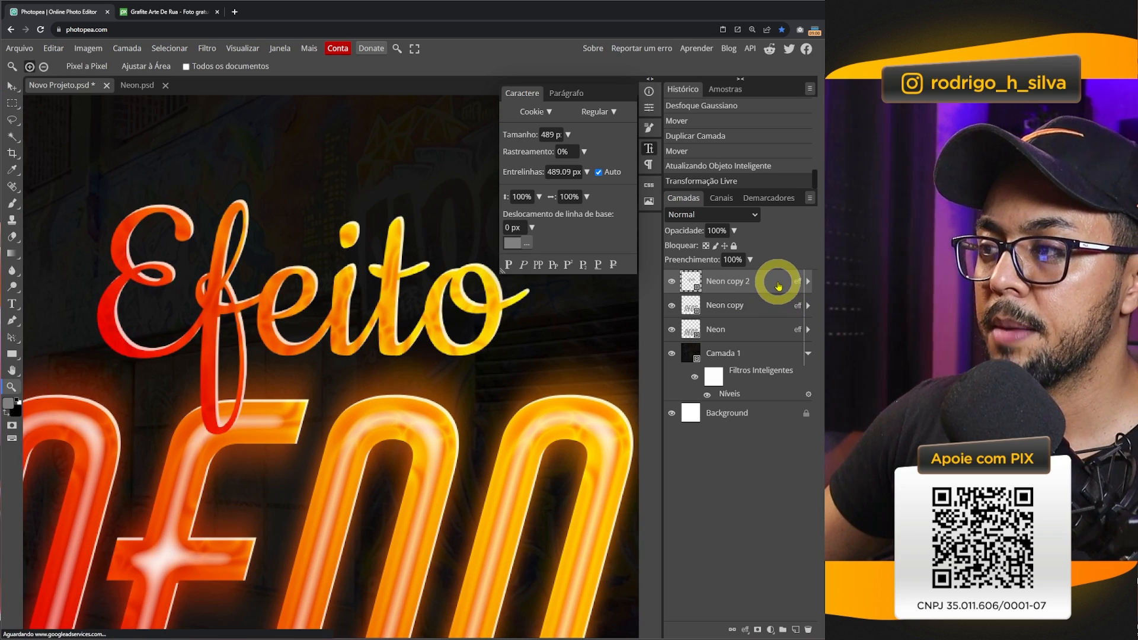
right_click(778, 286)
left_click(777, 288)
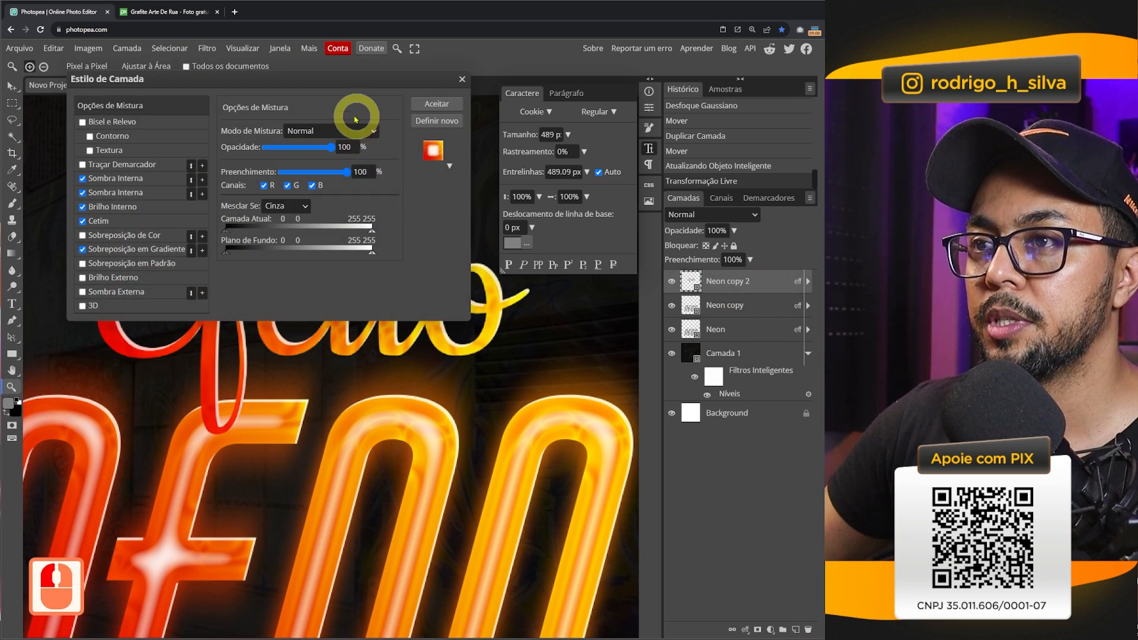
left_click_drag(339, 81, 824, 87)
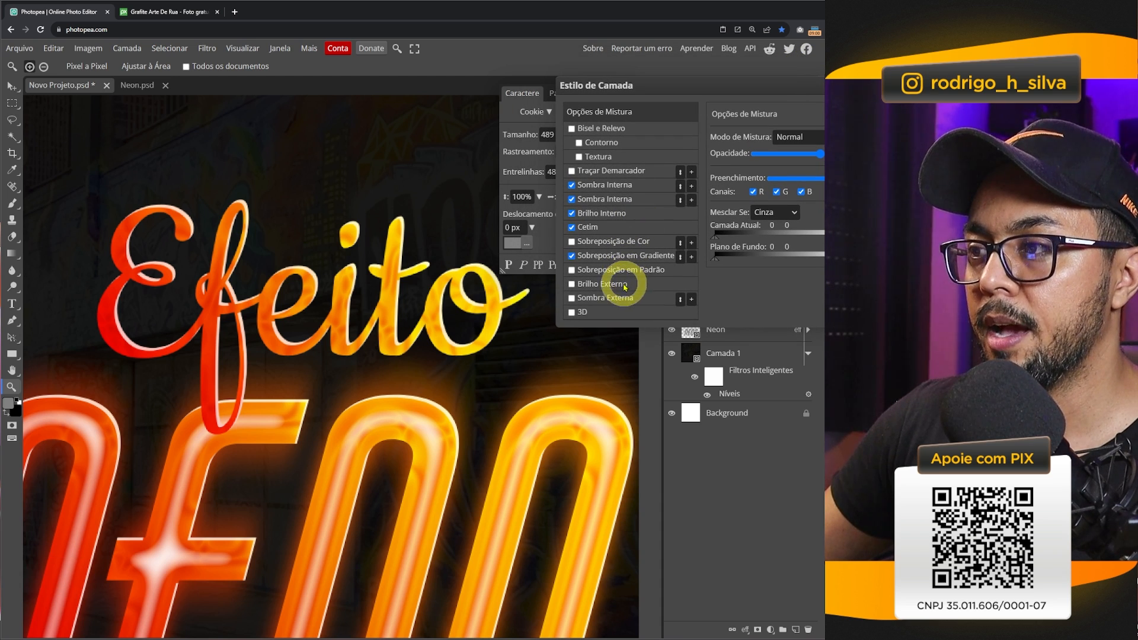
left_click(602, 258)
left_click(774, 168)
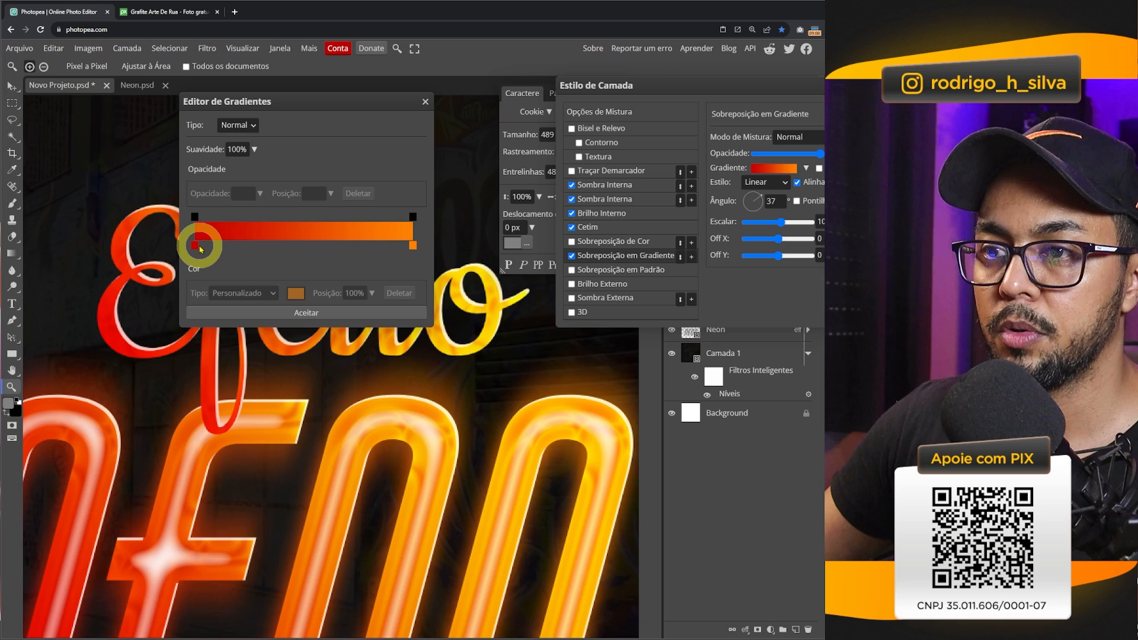
left_click(196, 245)
left_click(296, 293)
left_click(408, 389)
left_click(376, 343)
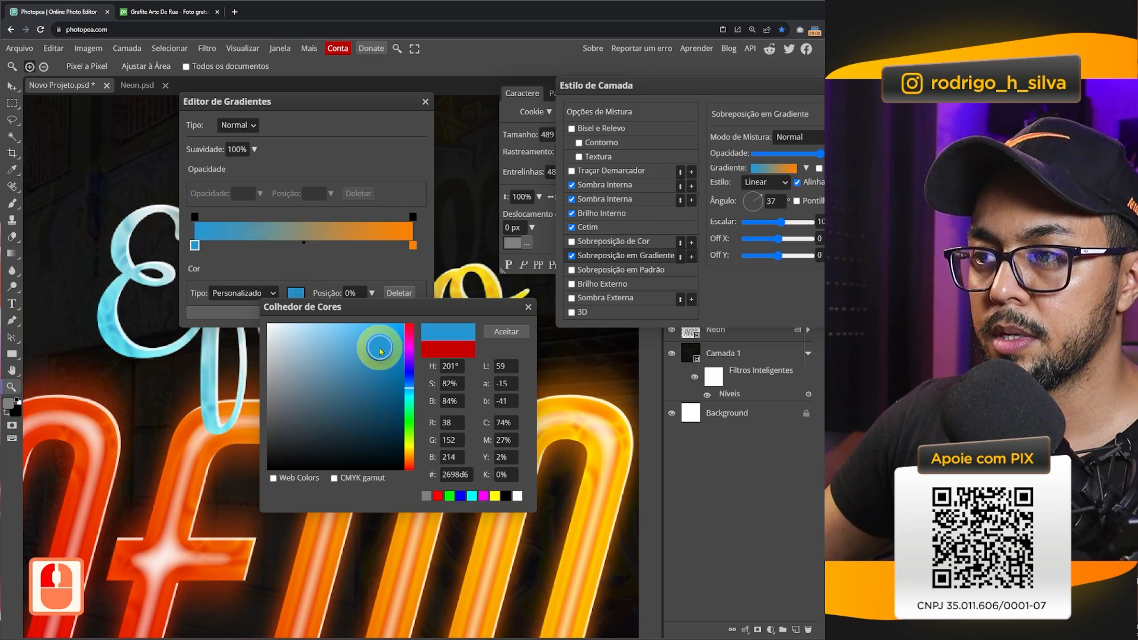
left_click_drag(376, 343, 398, 337)
left_click_drag(407, 384, 408, 398)
left_click(506, 332)
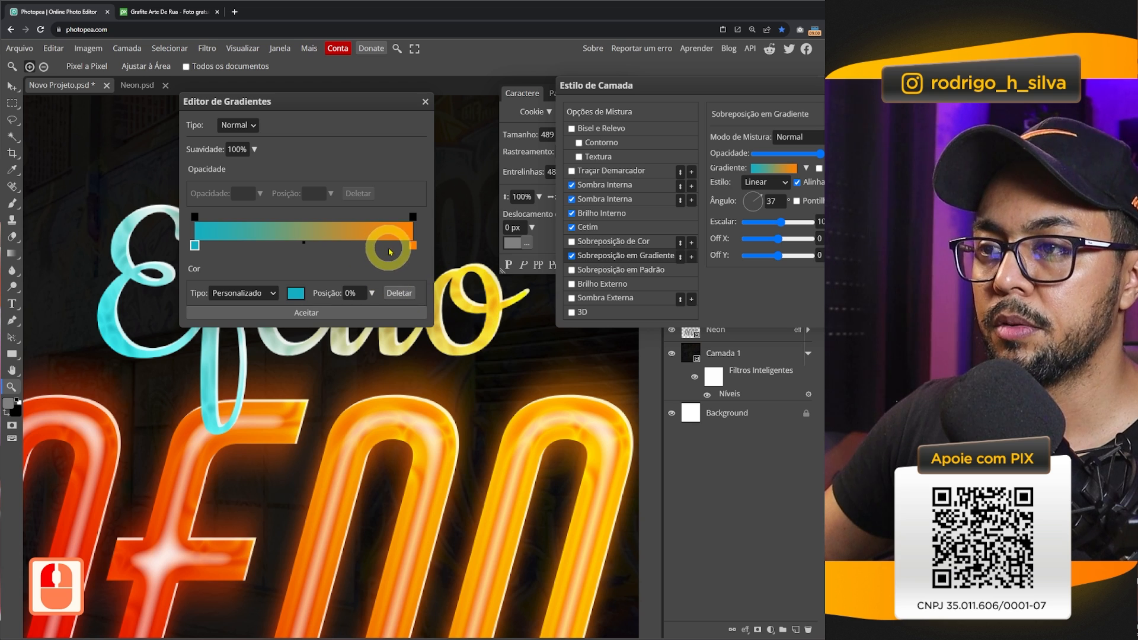
Change the gradient's end color stop to bright green, about #5cd809, and accept the gradient.
left_click(408, 245)
left_click(296, 293)
left_click(408, 430)
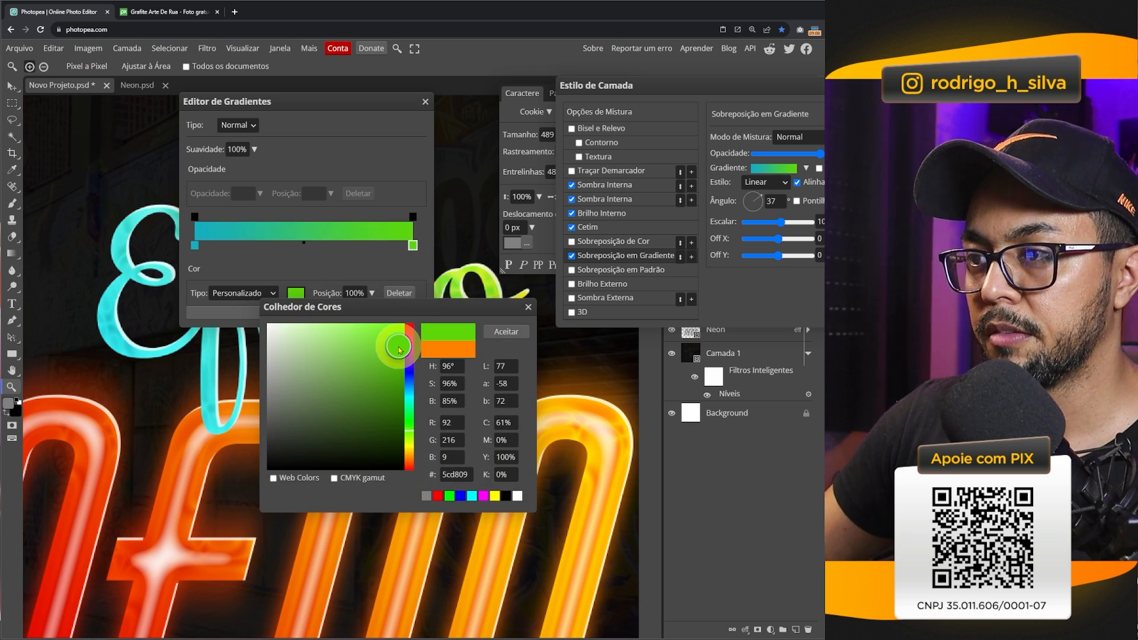
left_click(399, 349)
left_click(506, 331)
left_click(302, 312)
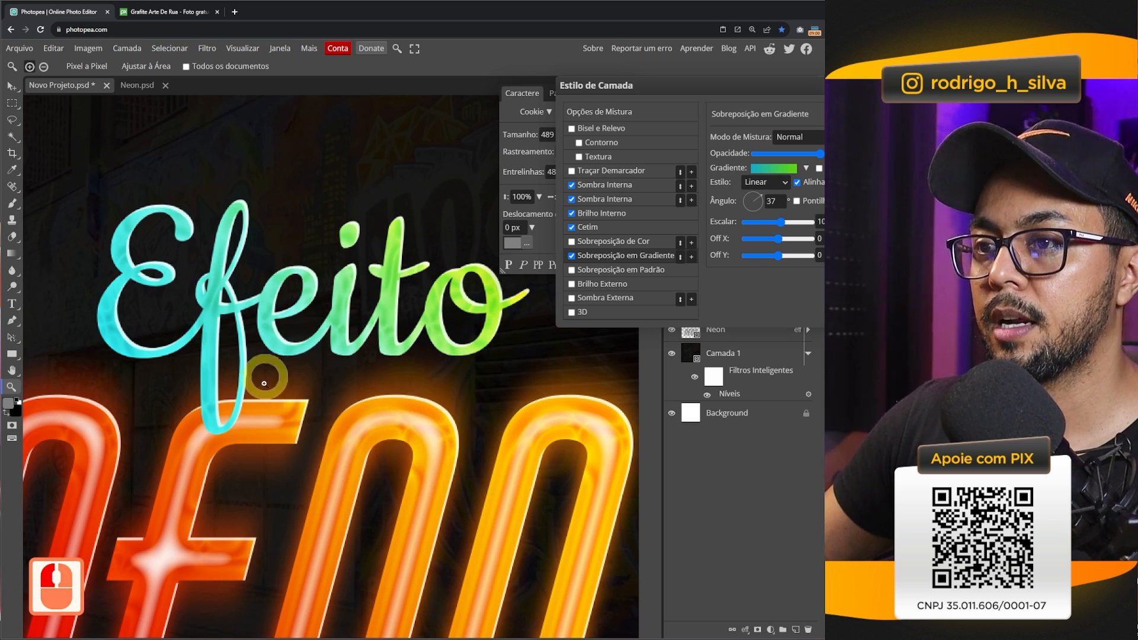
In the Efeito lettering's layer style, slightly lower the first inner shadow's distance and reduce the size of the second, Overlay-mode inner shadow.
left_click(614, 229)
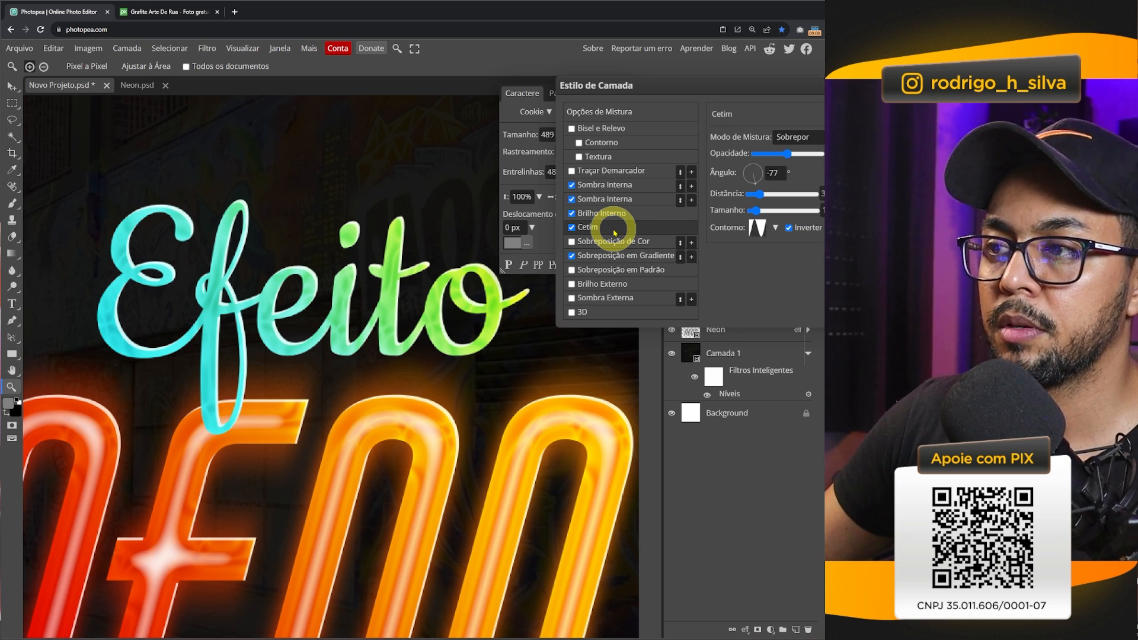
left_click(632, 185)
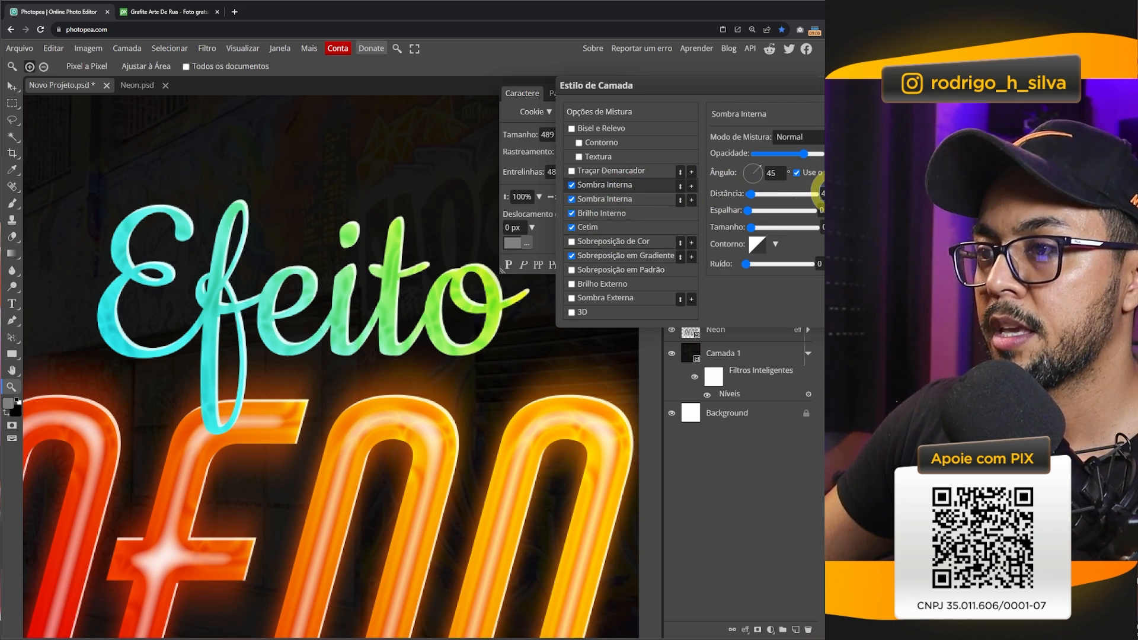
left_click(820, 192)
key("Down")
key("Down")
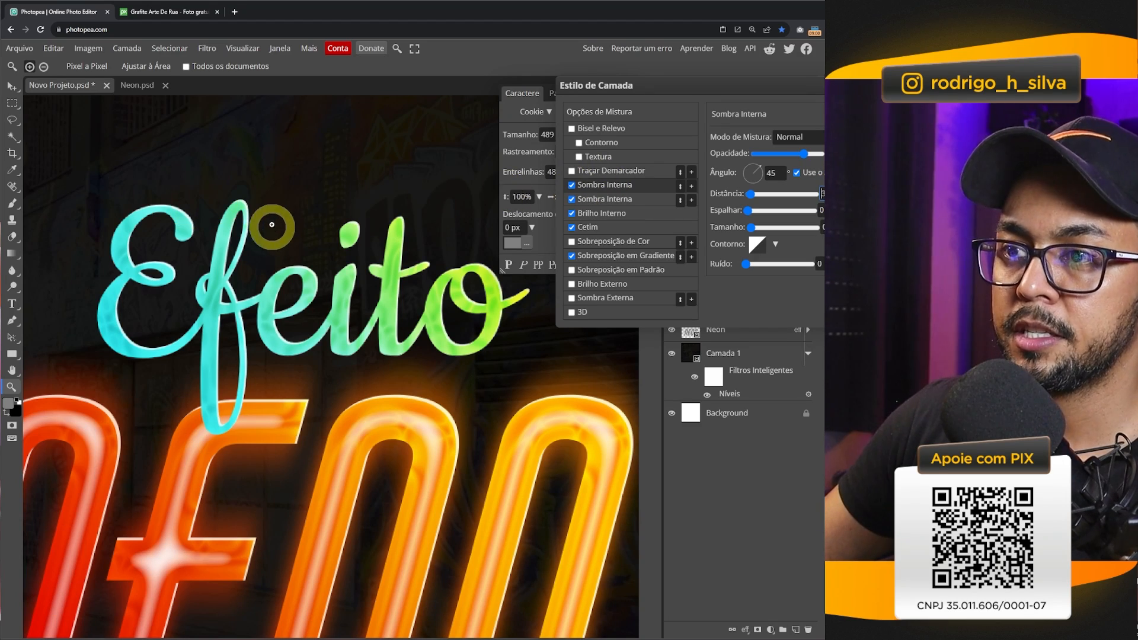
left_click(631, 199)
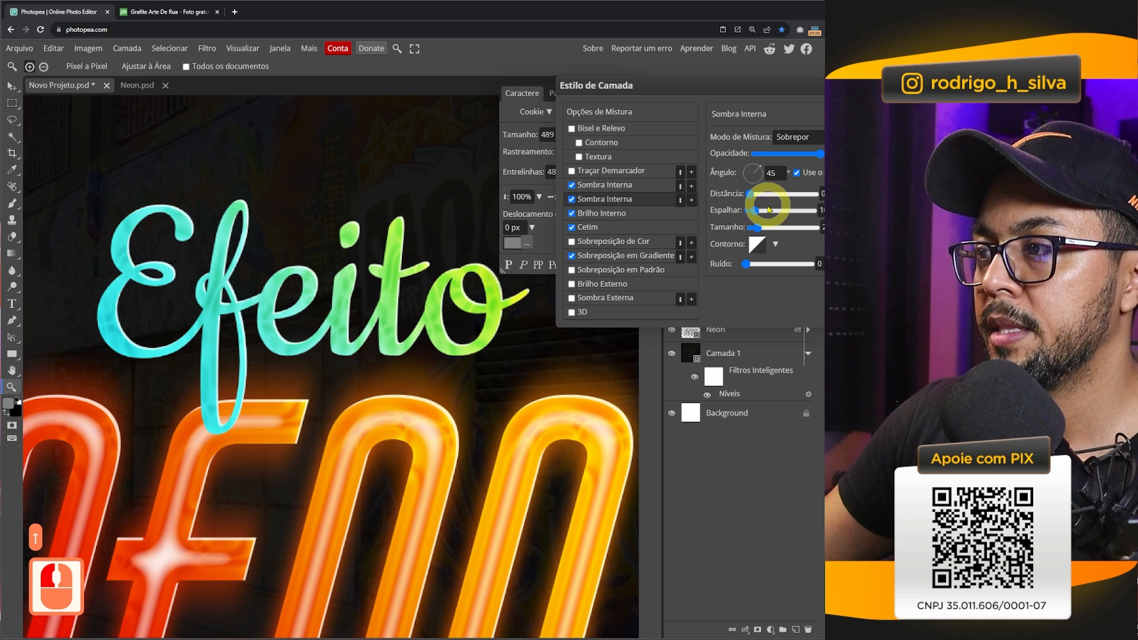
left_click_drag(751, 211, 756, 230)
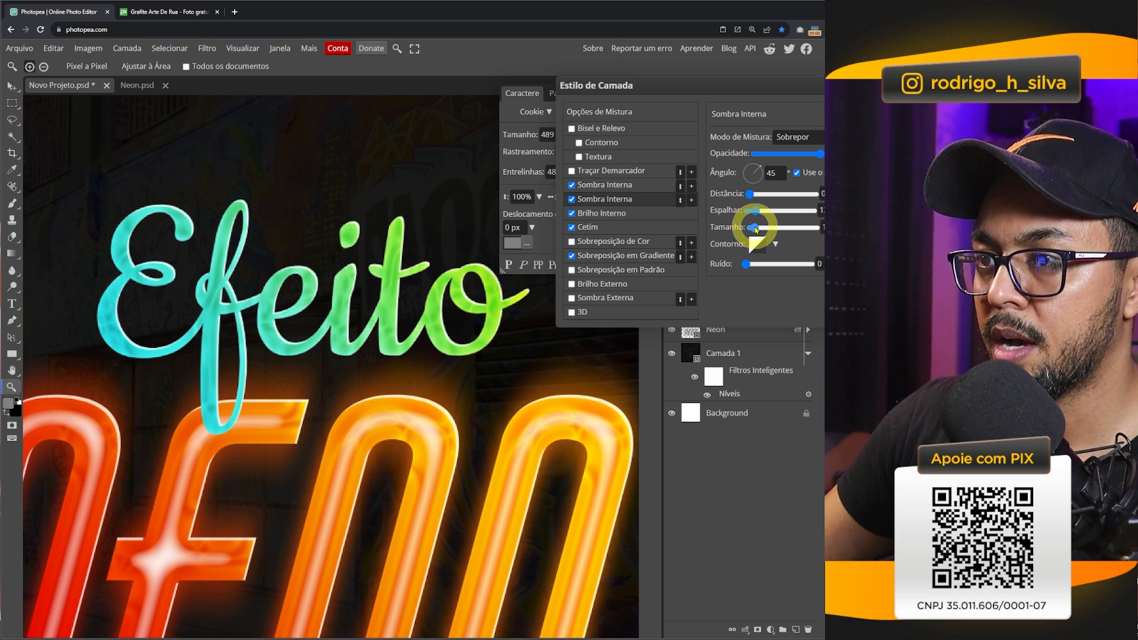
Reduce the inner glow's size so it hugs the thin Efeito letter strokes, and accept the layer style.
left_click(621, 214)
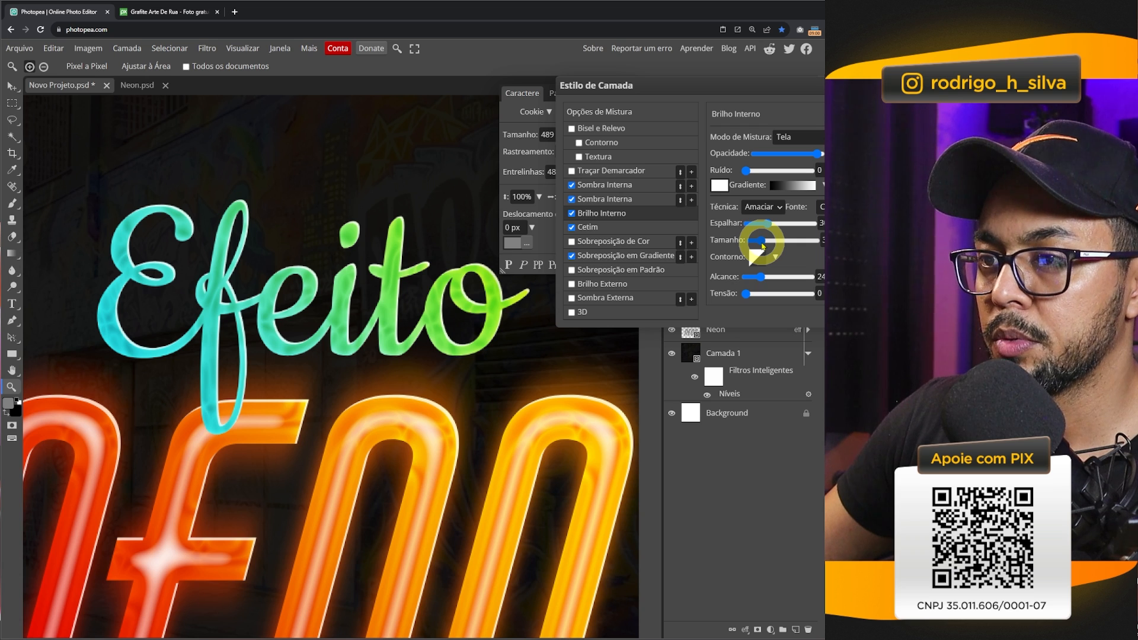
left_click_drag(762, 246, 756, 243)
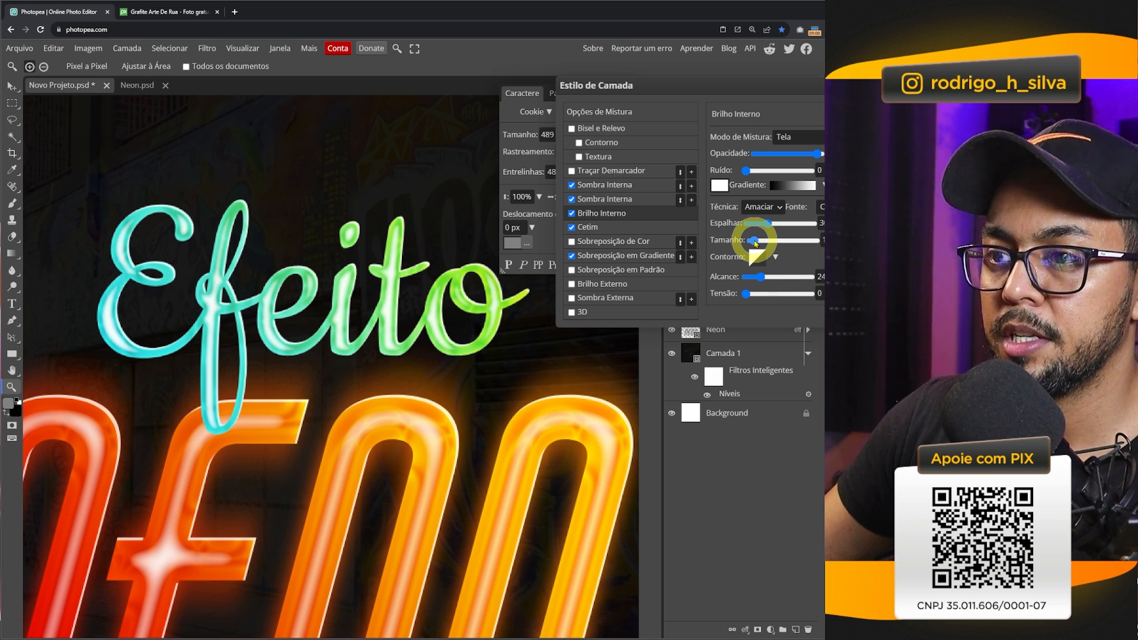
left_click(755, 243)
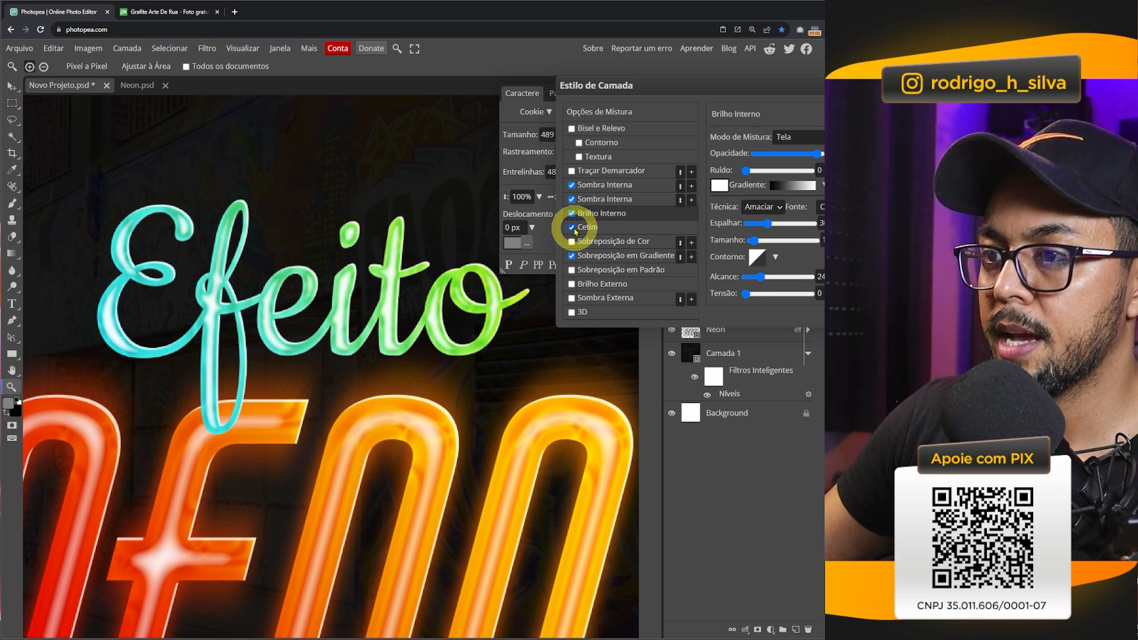
left_click(580, 229)
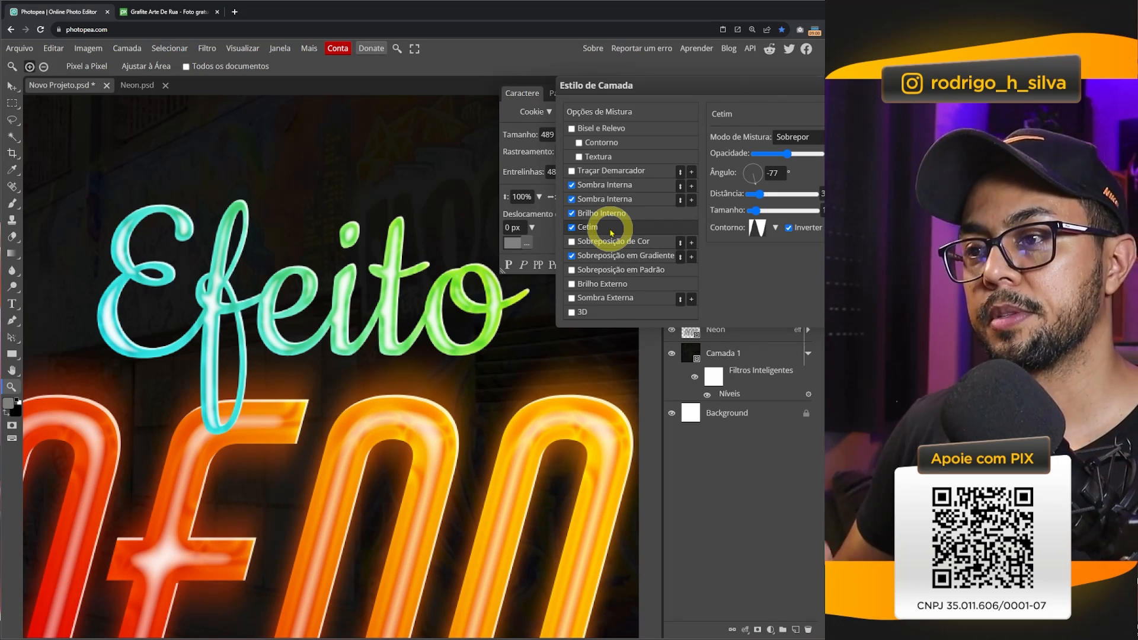
left_click(913, 112)
left_click(334, 330, "alt")
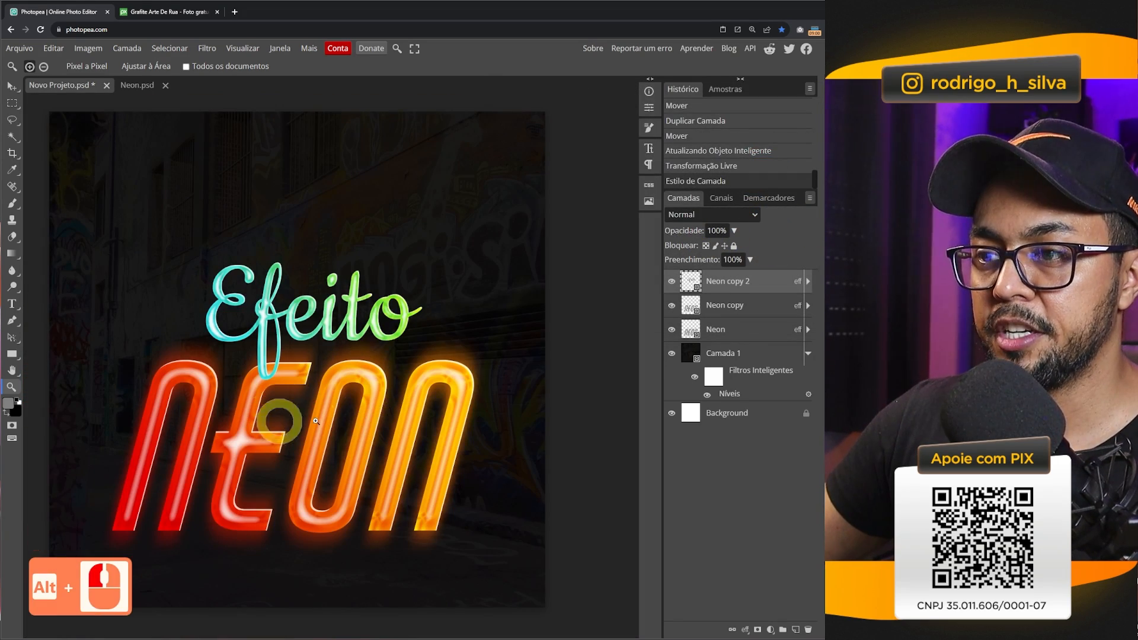
left_click(319, 352)
left_click(318, 351, "alt")
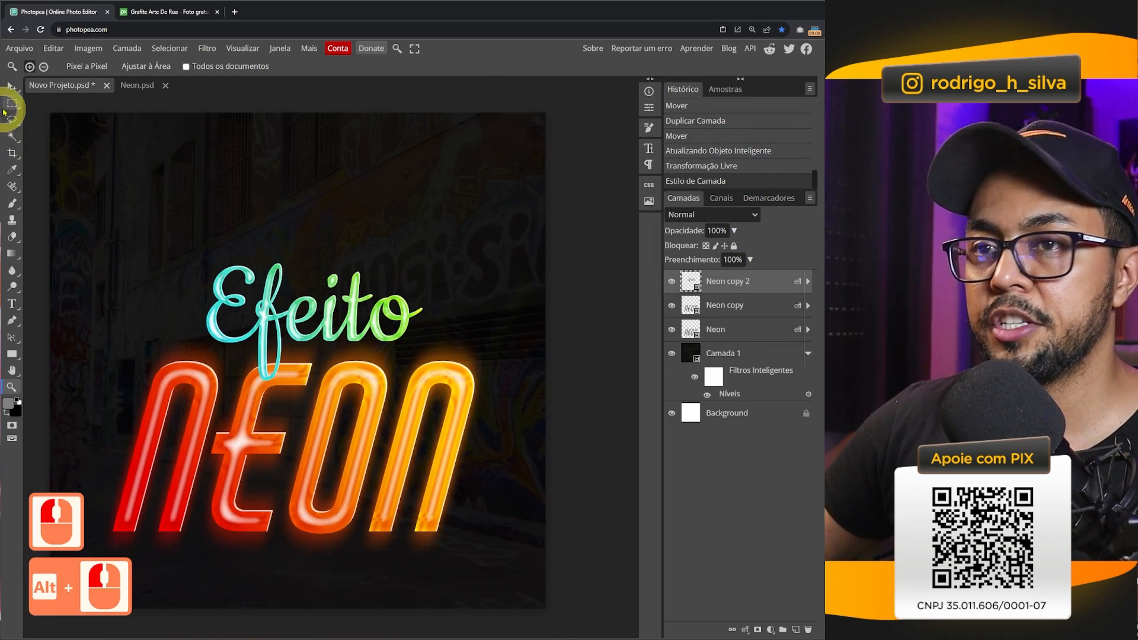
Duplicate the Neon copy 2 layer that holds the Efeito lettering.
left_click(12, 85)
left_click(817, 303)
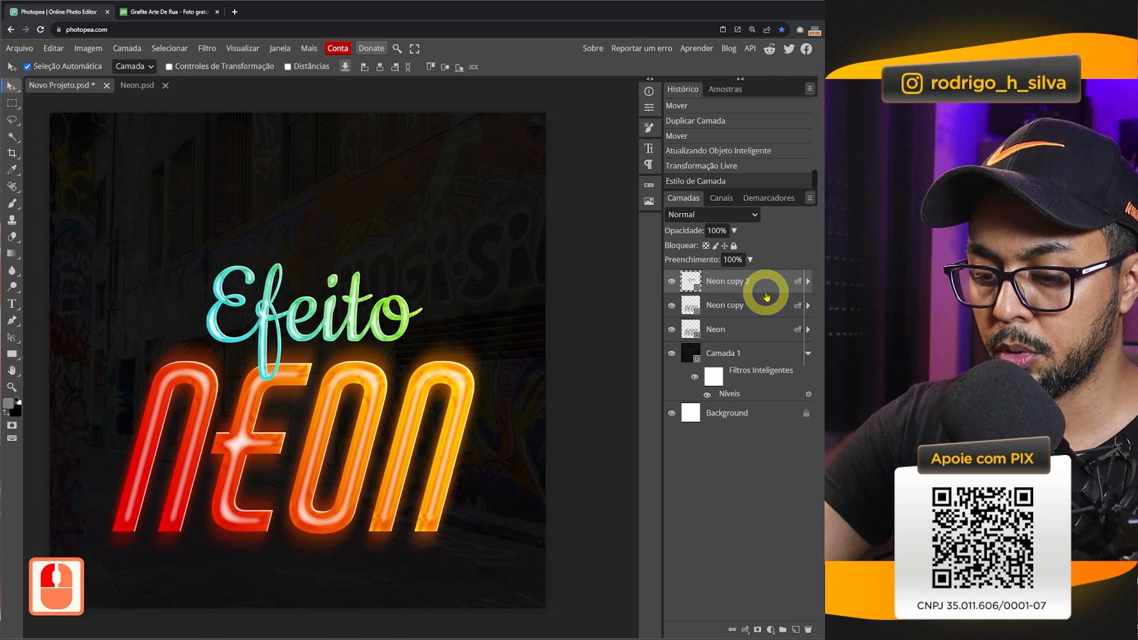
key("ctrl+j")
On the lower Efeito layer, Neon copy 2, disable both inner shadows, the inner glow and the satin, keeping only the gradient overlay.
left_click(748, 306)
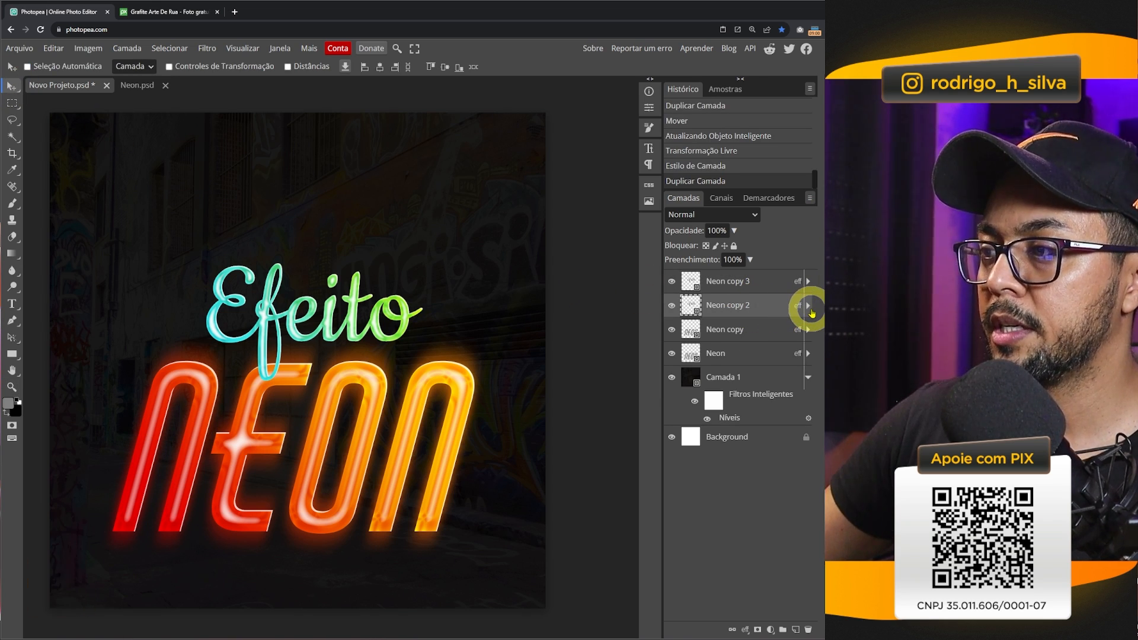
left_click(808, 305)
left_click(707, 337)
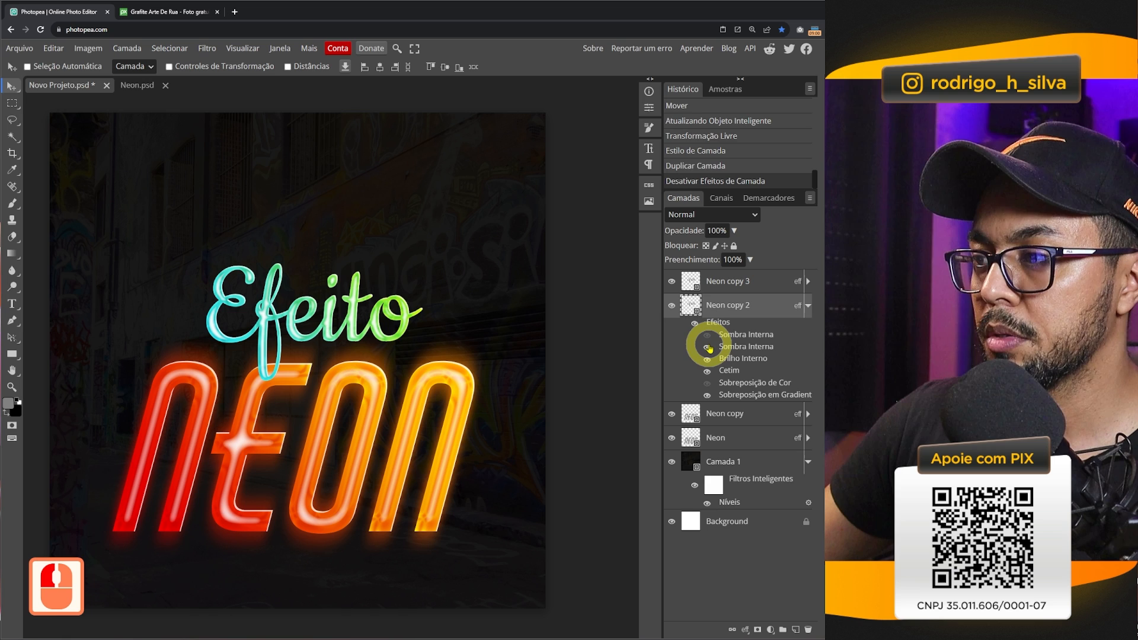
left_click(707, 347)
left_click(707, 358)
left_click(706, 370)
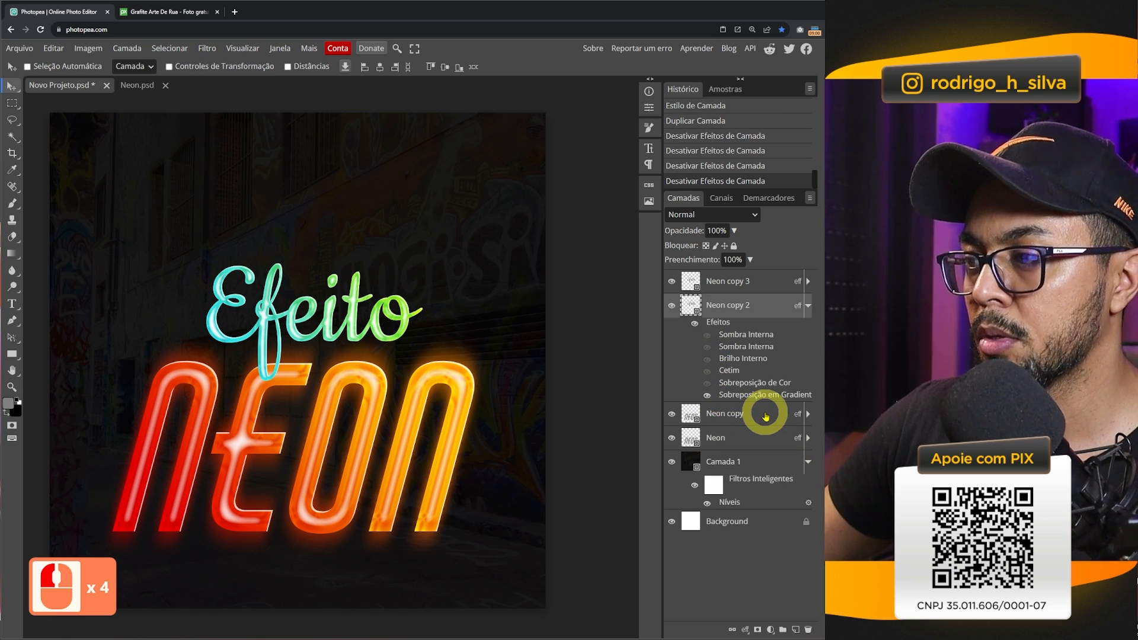
Apply a Motion Blur filter to the Neon copy 2 layer with a 90° angle and a 4 px distance.
left_click(207, 49)
mouse_move(258, 193)
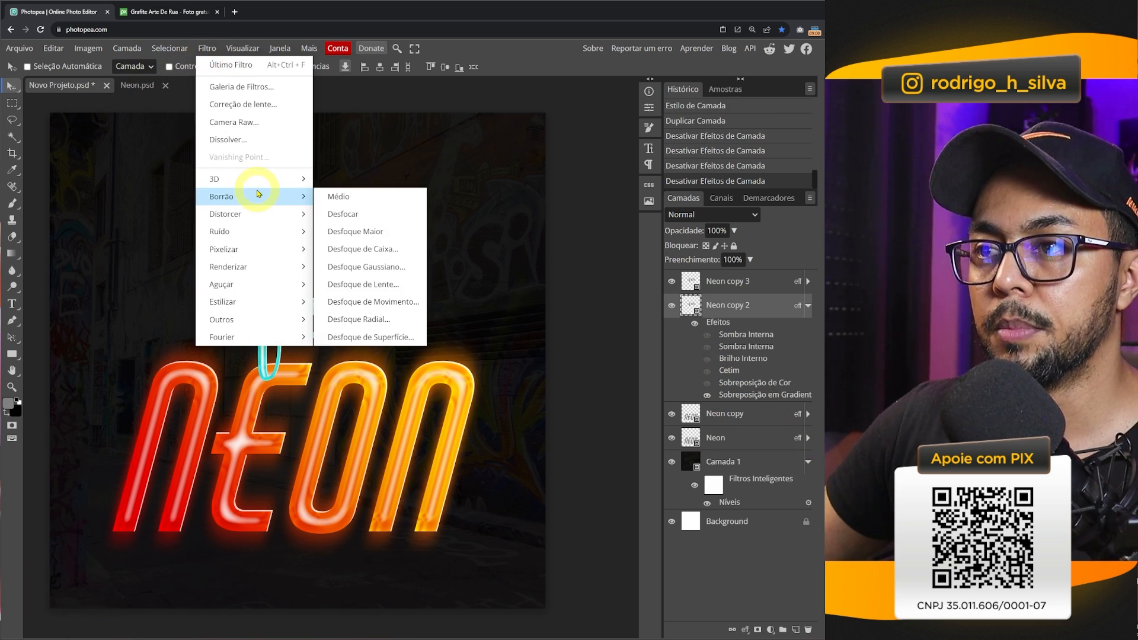
left_click(374, 301)
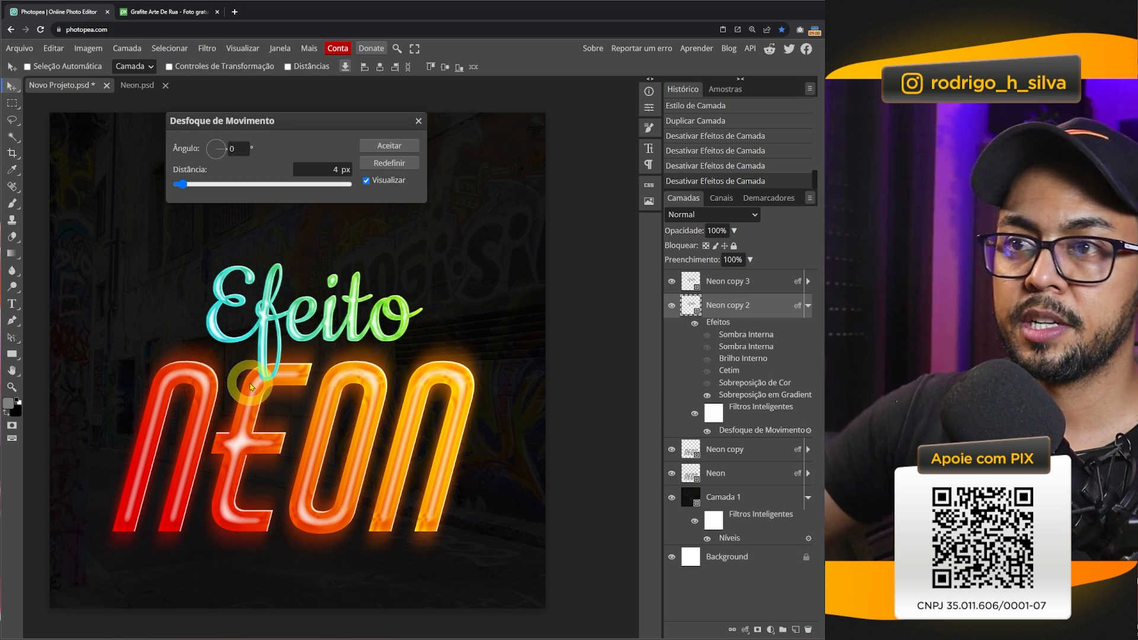
left_click_drag(236, 149, 240, 188)
type("90")
left_click(407, 154)
Apply a Gaussian Blur with a 7.2 px radius to the Neon copy 2 layer to form the glow.
left_click(204, 48)
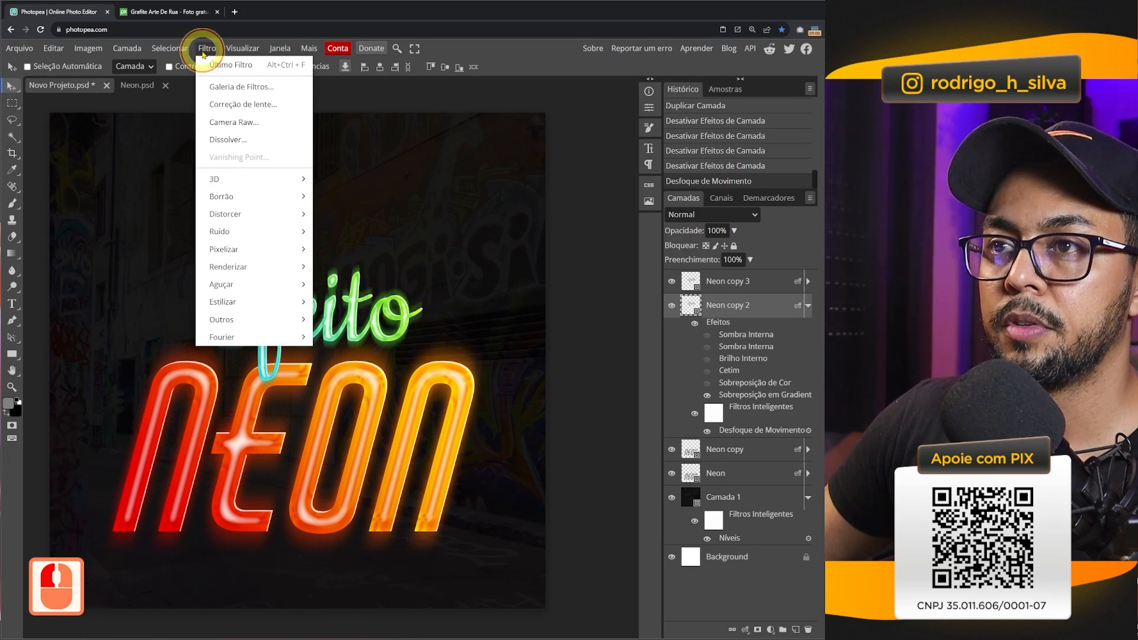
mouse_move(223, 198)
left_click(390, 268)
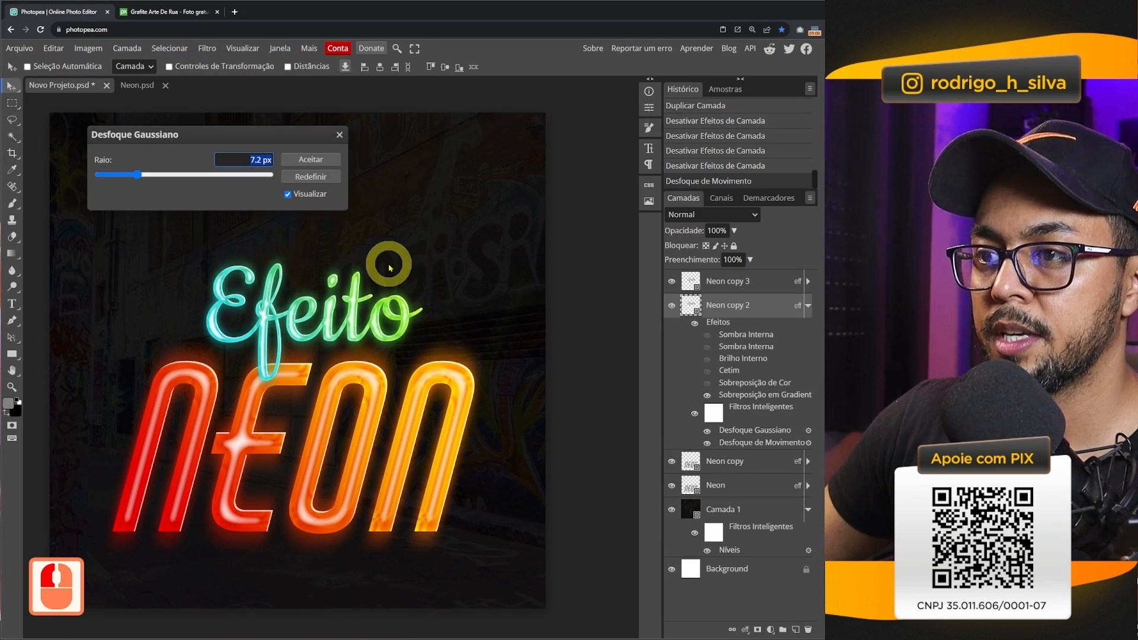
left_click(334, 163)
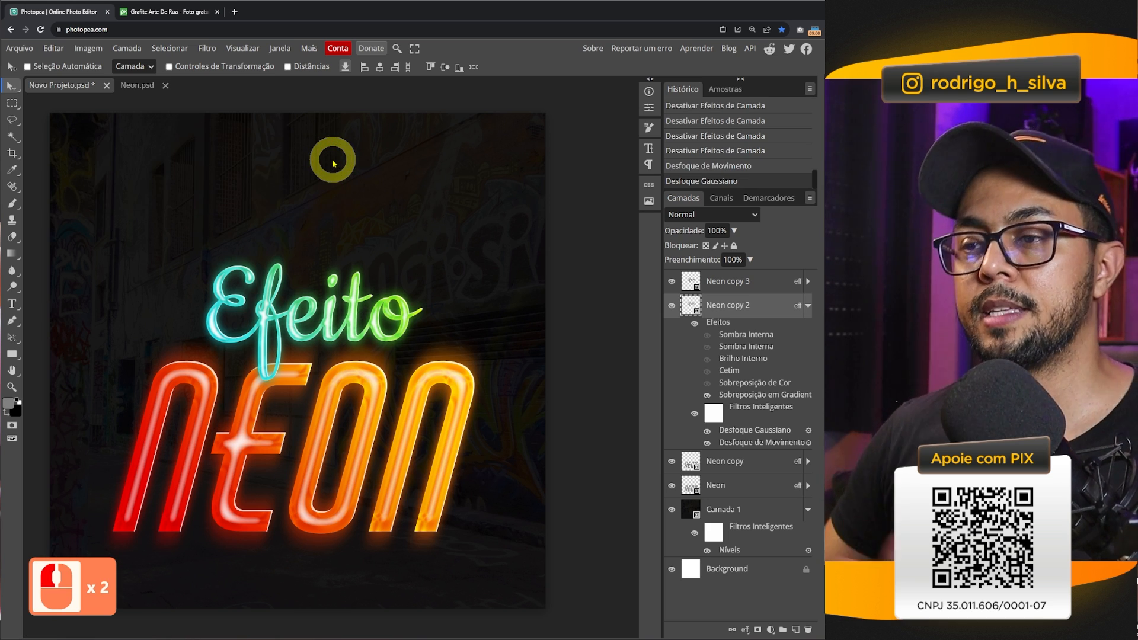
Select all four layers from Neon copy 3 down to Neon, and move the whole lettering slightly up on the canvas.
left_click(765, 286)
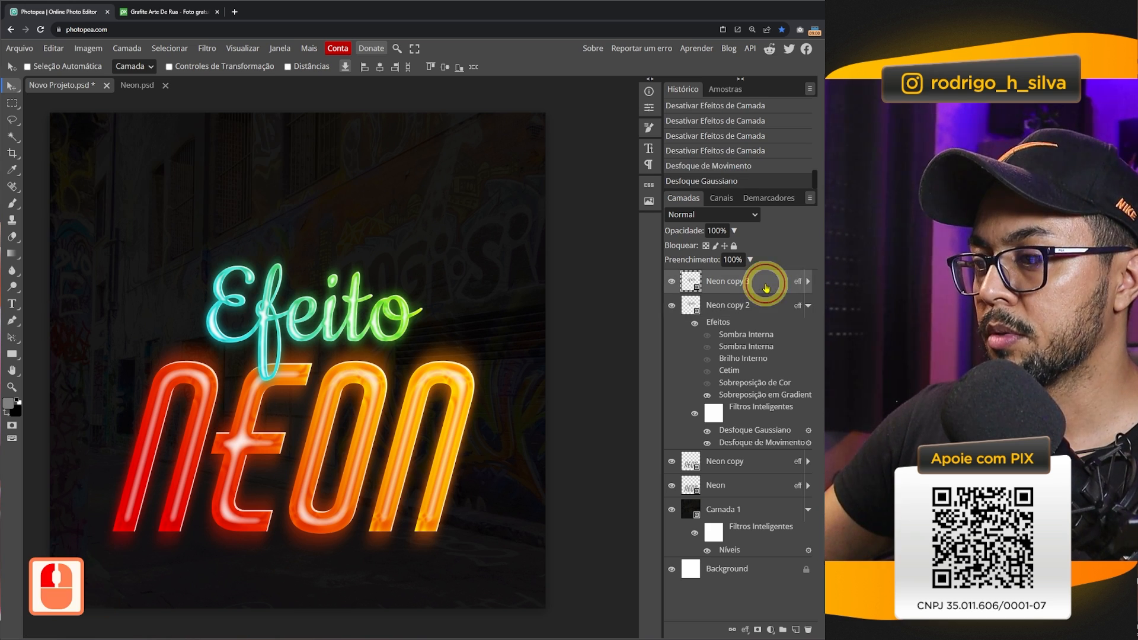
left_click(729, 480, "shift")
left_click_drag(286, 305, 280, 274)
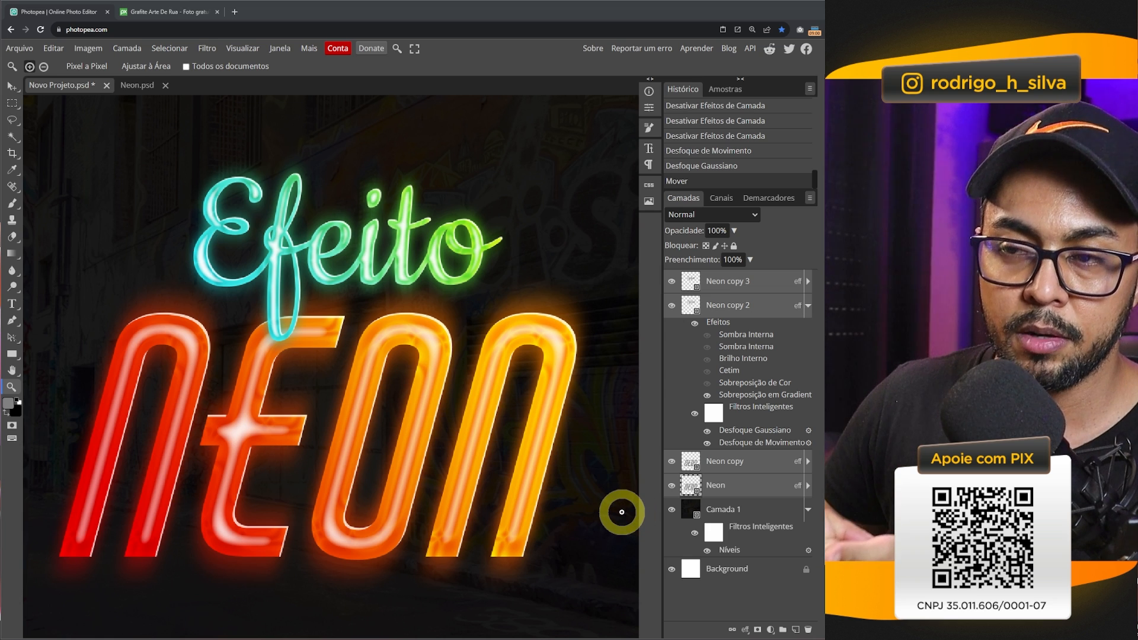
Hide the Camada 1 and Background layers, and start exporting the lettering on transparency as a PNG.
left_click(671, 509)
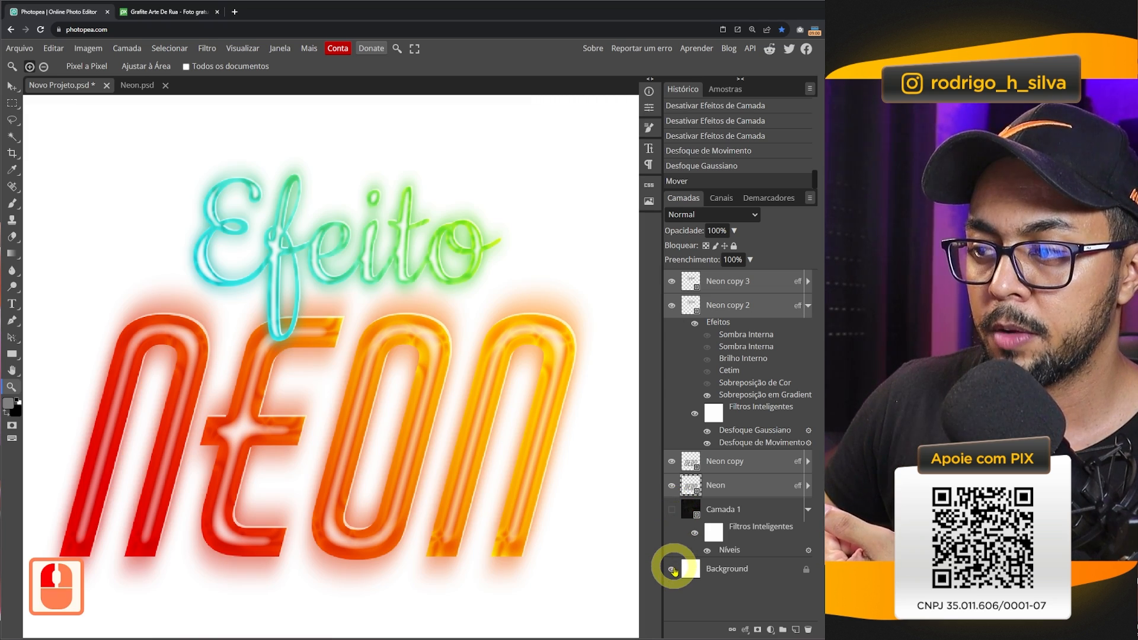
left_click(671, 569)
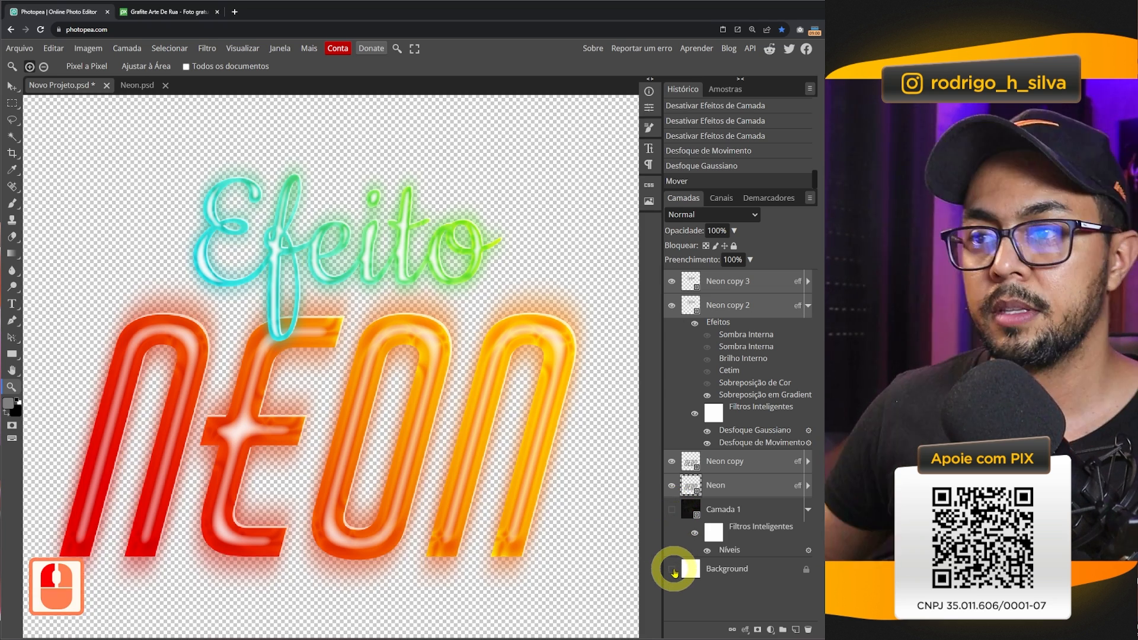
left_click(10, 50)
mouse_move(71, 214)
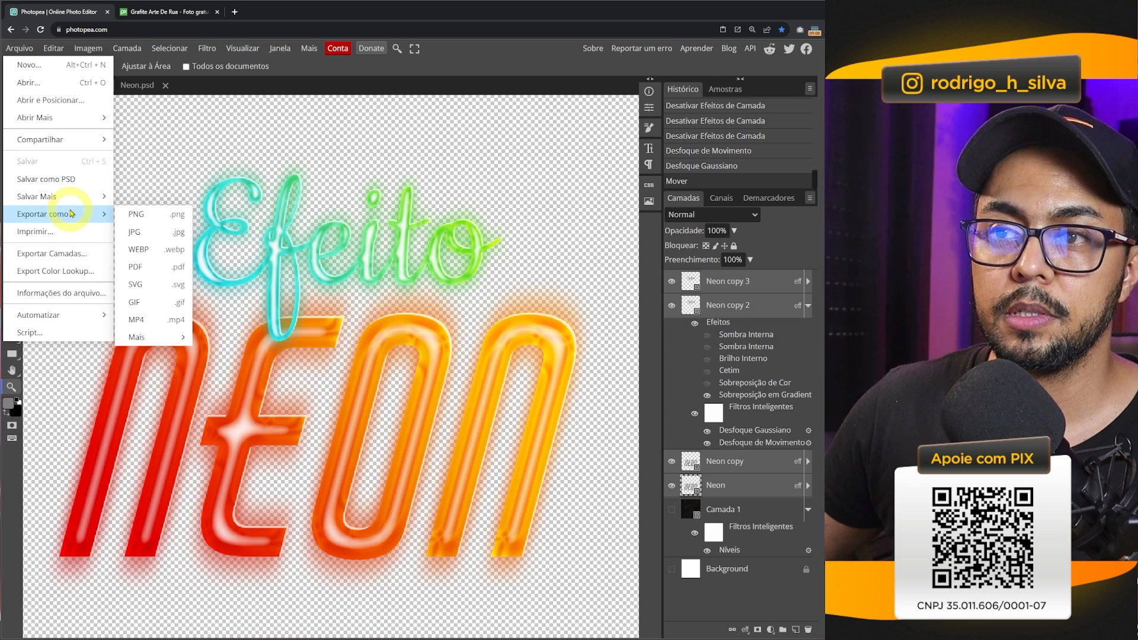
left_click(127, 220)
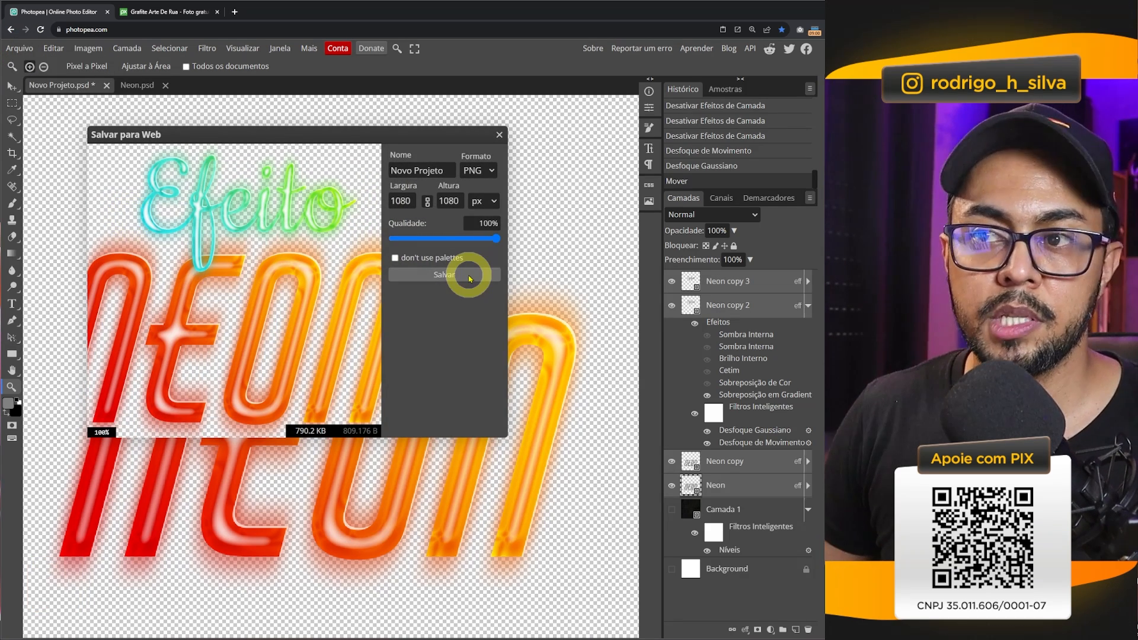